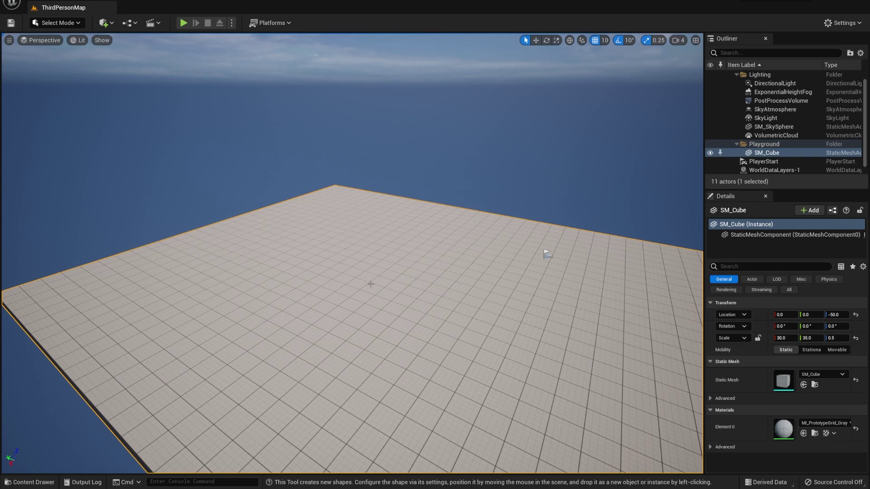
Play-test the third-person level by running the character forward, and end the play session
{"action": "right_click_drag", "start_coordinate": [370, 284], "coordinate": [415, 284]}
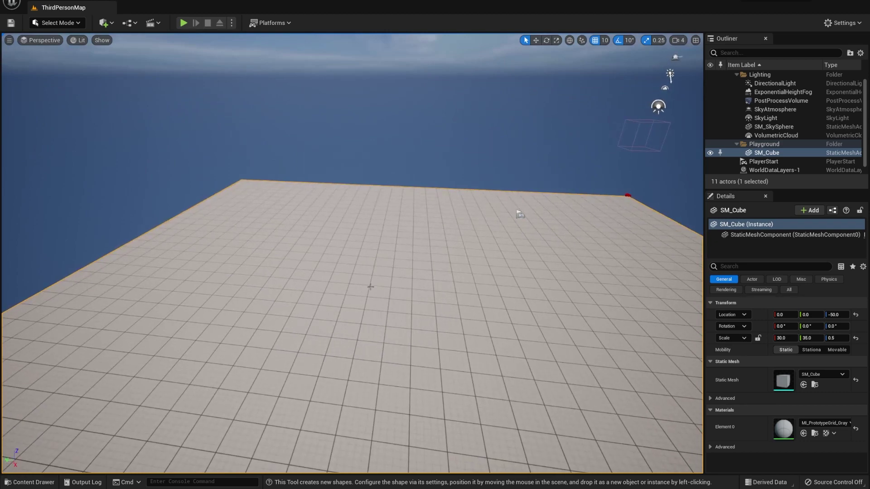
{"action": "left_click", "coordinate": [184, 23]}
{"action": "key", "text": "w"}
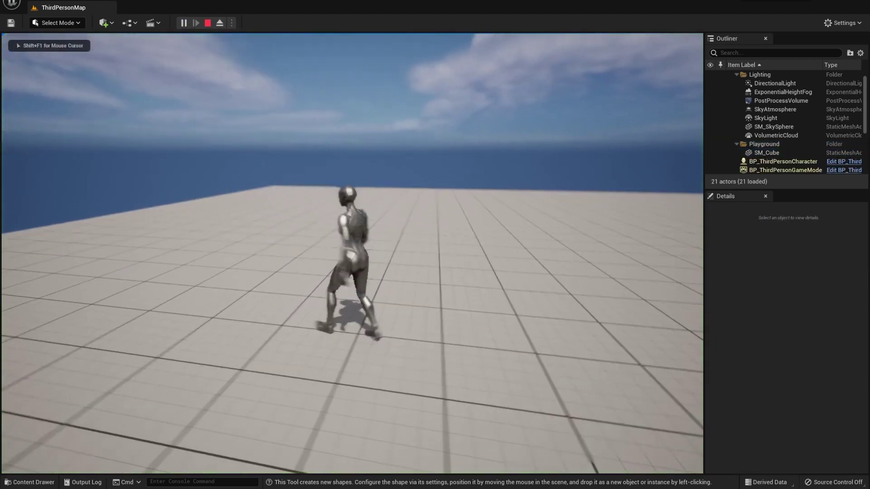
{"action": "key", "text": "Escape"}
{"action": "mouse_move", "coordinate": [384, 242]}
{"action": "right_mouse_down"}
{"action": "mouse_move", "coordinate": [408, 244]}
{"action": "mouse_move", "coordinate": [394, 249]}
{"action": "right_mouse_up"}
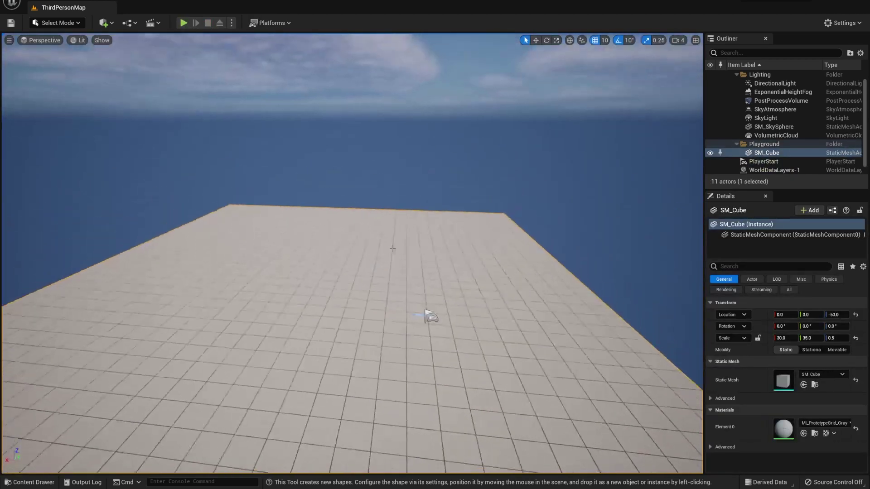
{"action": "right_click_drag", "start_coordinate": [337, 331], "coordinate": [347, 320]}
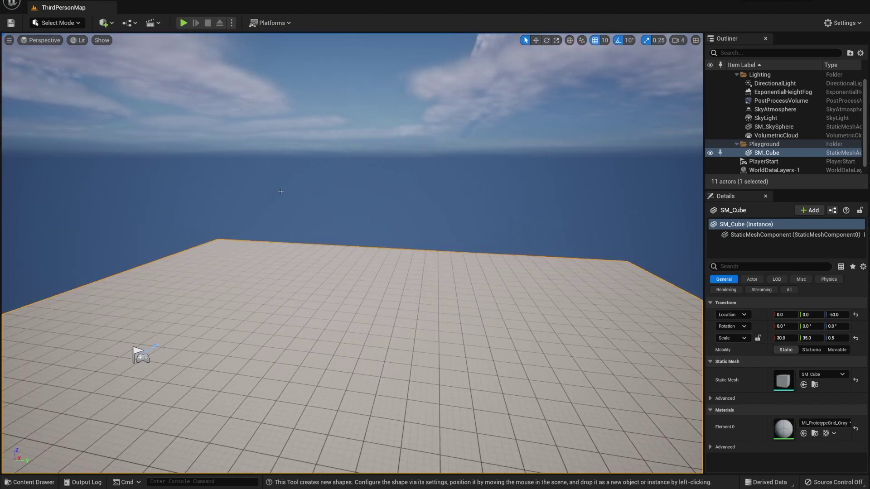
Switch the editor to Modeling mode
{"action": "left_click", "coordinate": [74, 24]}
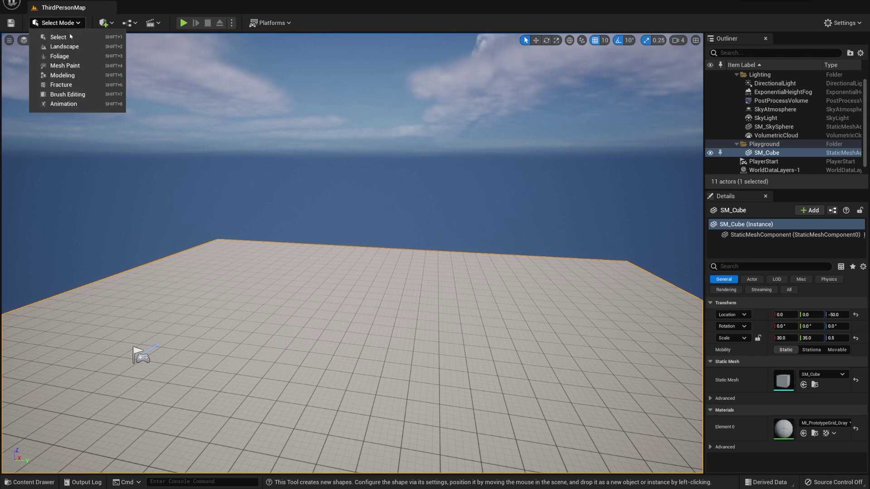
{"action": "left_click", "coordinate": [72, 75]}
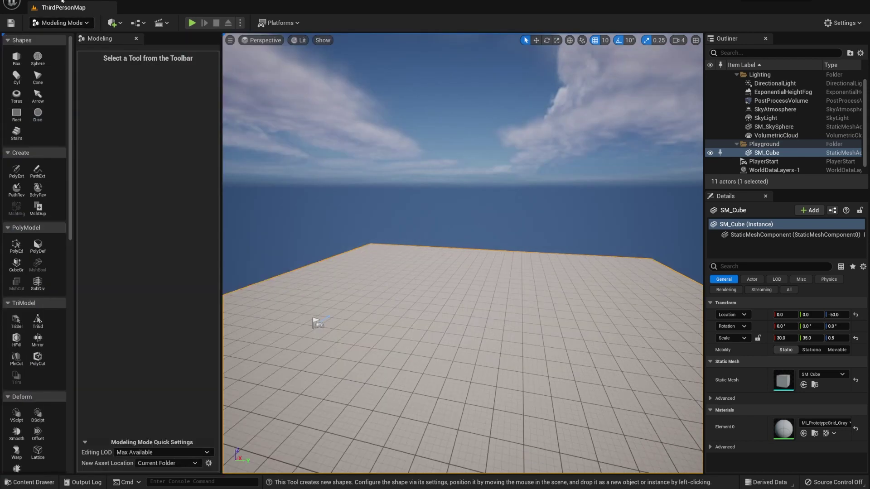
Search the plugins for "modeling" to check that Modeling Tools Editor Mode is enabled, and close the plugin window
{"action": "left_click", "coordinate": [63, 1]}
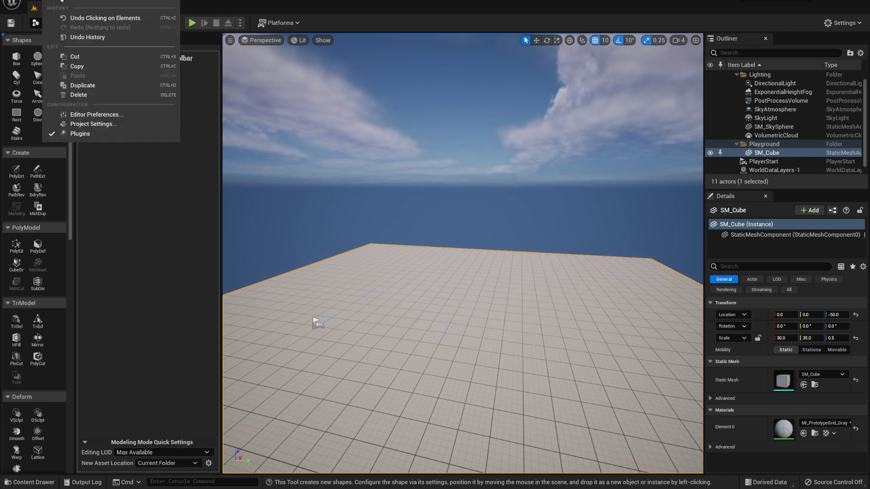
{"action": "left_click", "coordinate": [86, 134]}
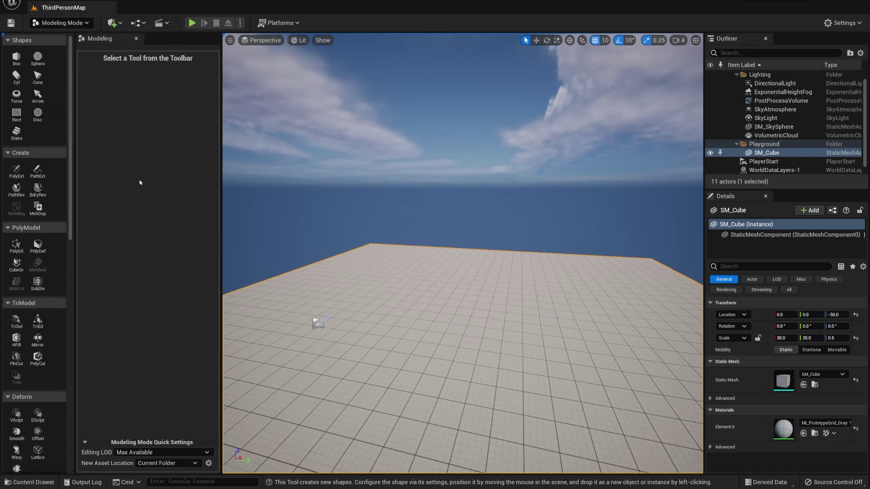
{"action": "left_click", "coordinate": [61, 23]}
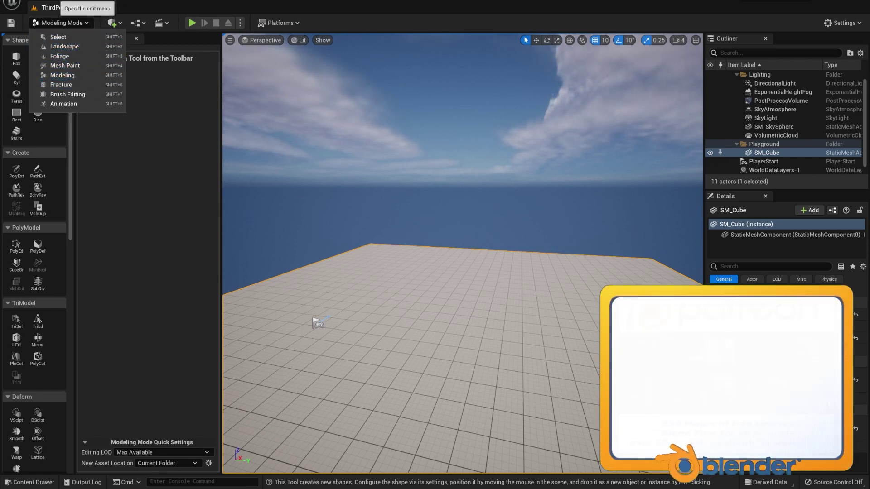
{"action": "left_click", "coordinate": [57, 6]}
{"action": "left_click", "coordinate": [50, 1]}
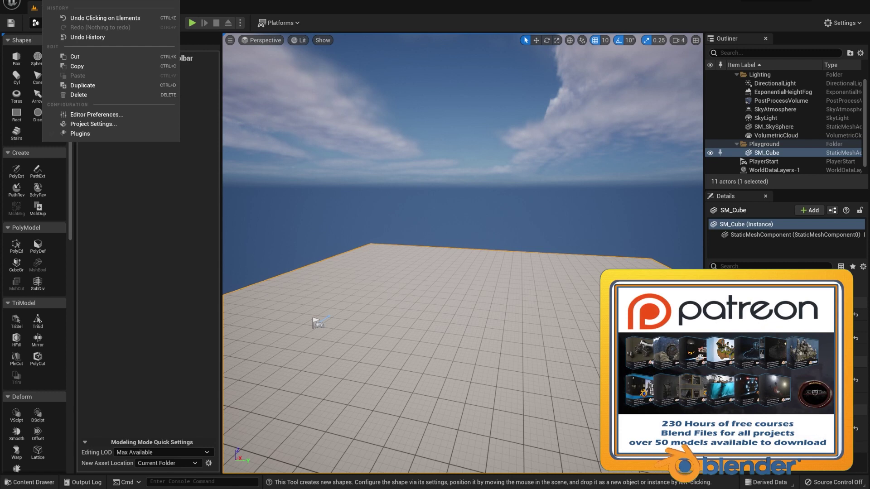
{"action": "left_click", "coordinate": [78, 135]}
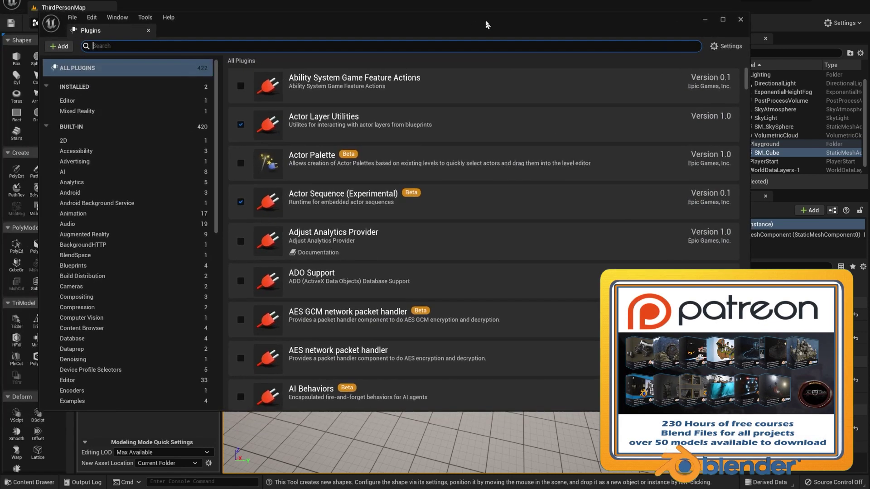
{"action": "type", "text": "m"}
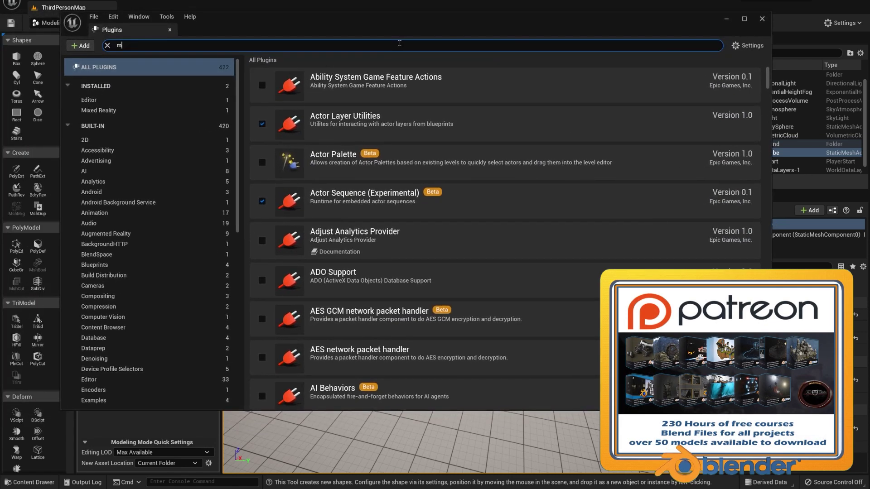
{"action": "type", "text": "odeling"}
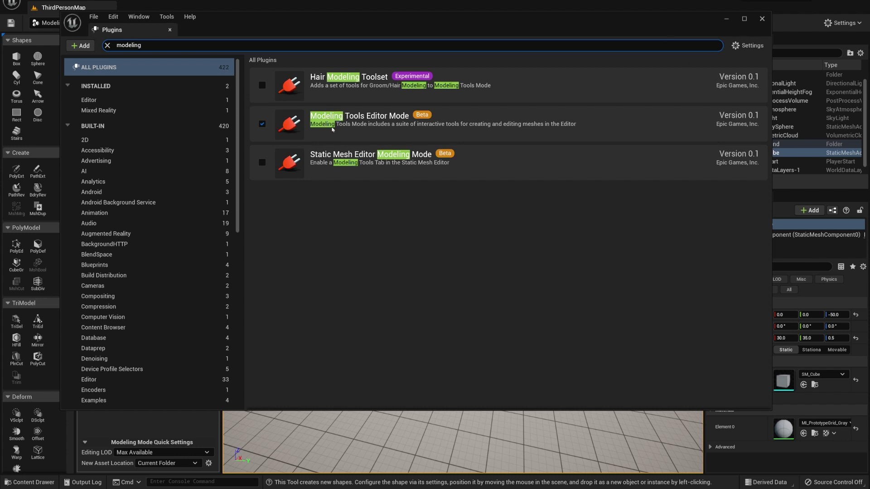
{"action": "left_click", "coordinate": [763, 24]}
{"action": "left_click", "coordinate": [762, 19]}
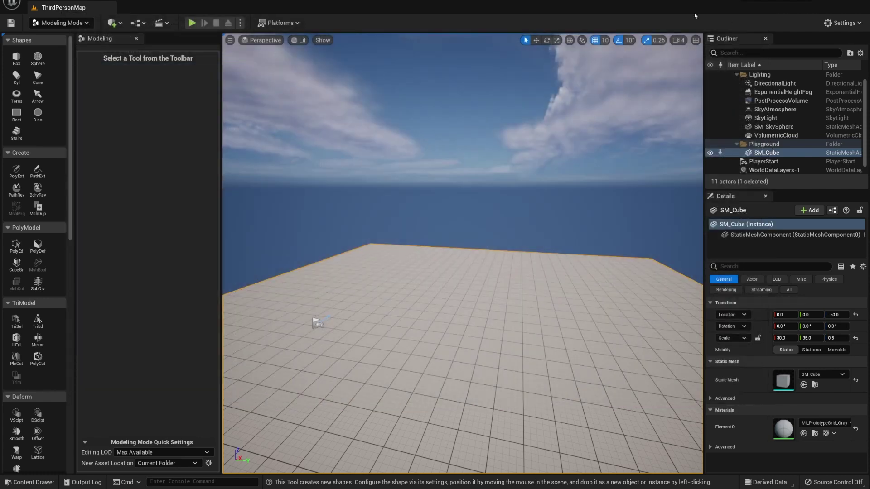
Start the Box shape tool and examine the New Asset Location options
{"action": "right_click_drag", "start_coordinate": [396, 243], "coordinate": [445, 284]}
{"action": "key", "text": "w"}
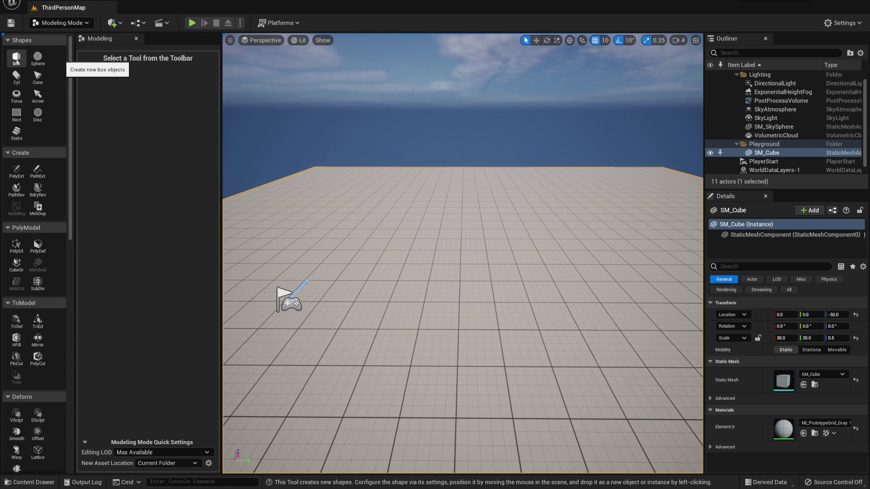
{"action": "left_click", "coordinate": [17, 59]}
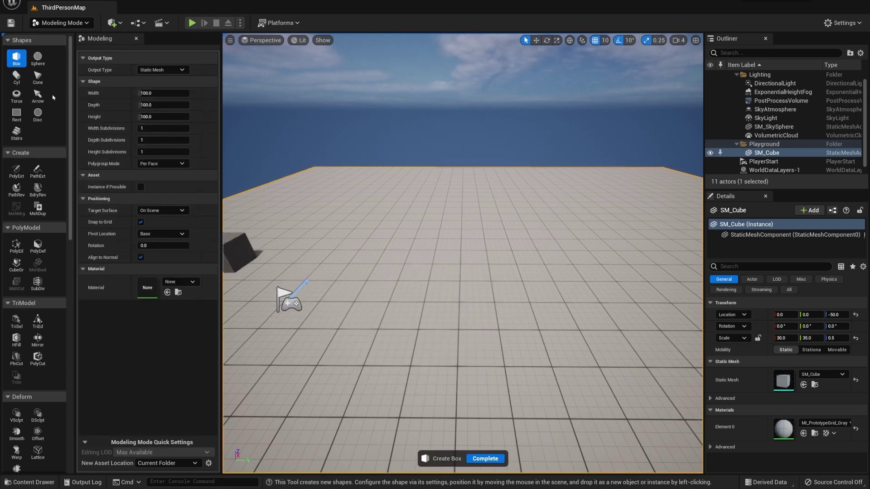
{"action": "left_click", "coordinate": [37, 59]}
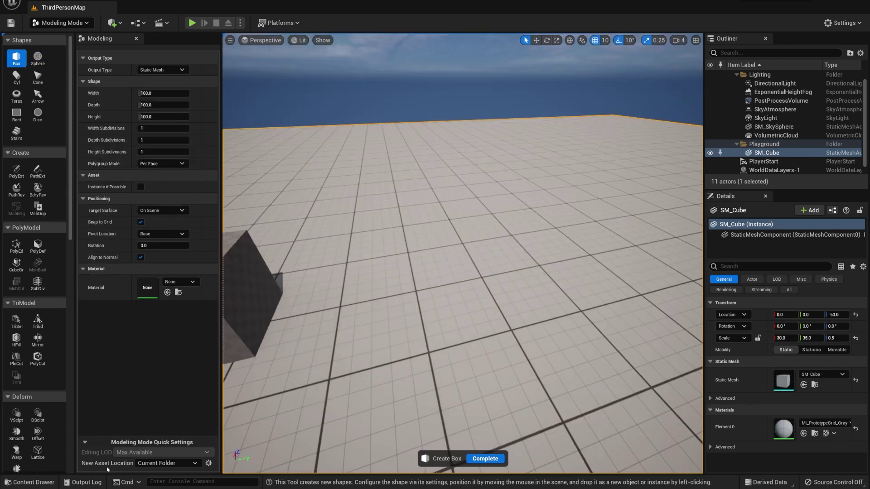
{"action": "left_click", "coordinate": [145, 464]}
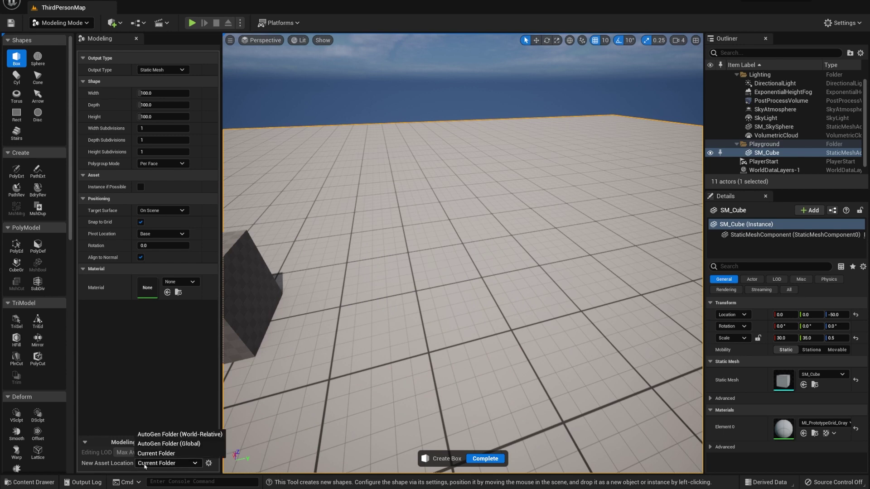
{"action": "left_click", "coordinate": [721, 470]}
Open the CustomMeshses content folder and dock the Content Browser in the layout
{"action": "key", "text": "ctrl+space"}
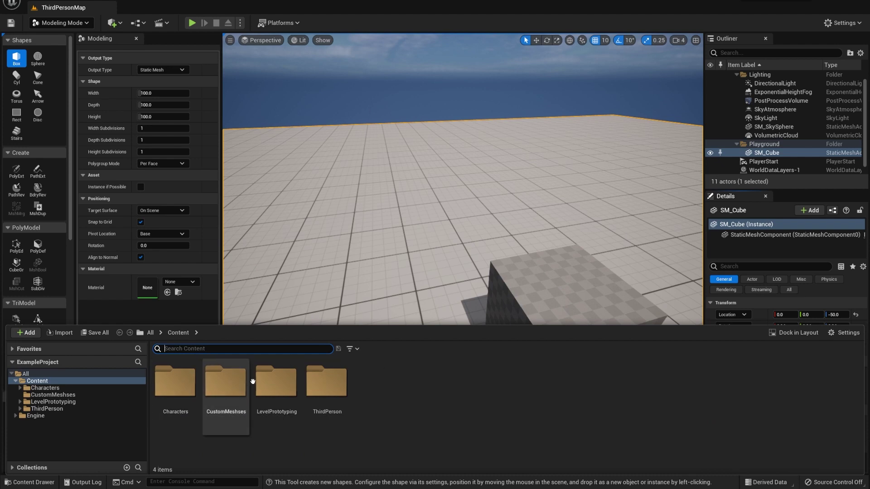
{"action": "left_click", "coordinate": [221, 389]}
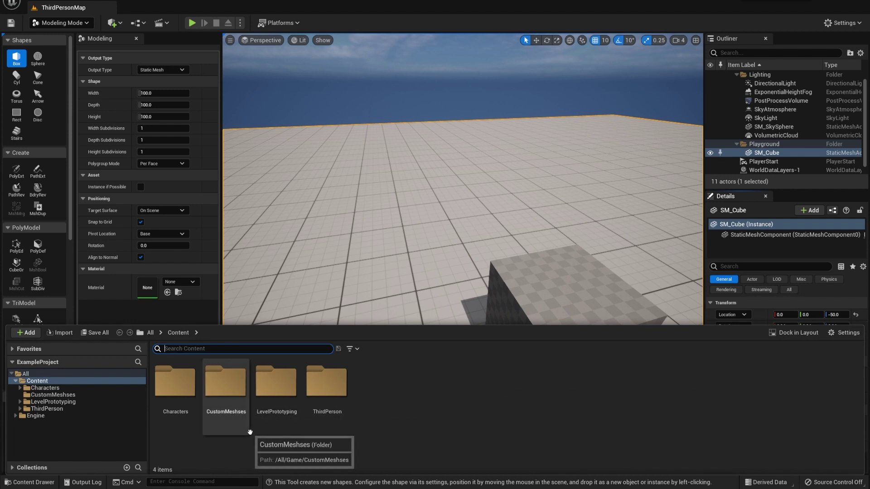
{"action": "double_click", "coordinate": [227, 392]}
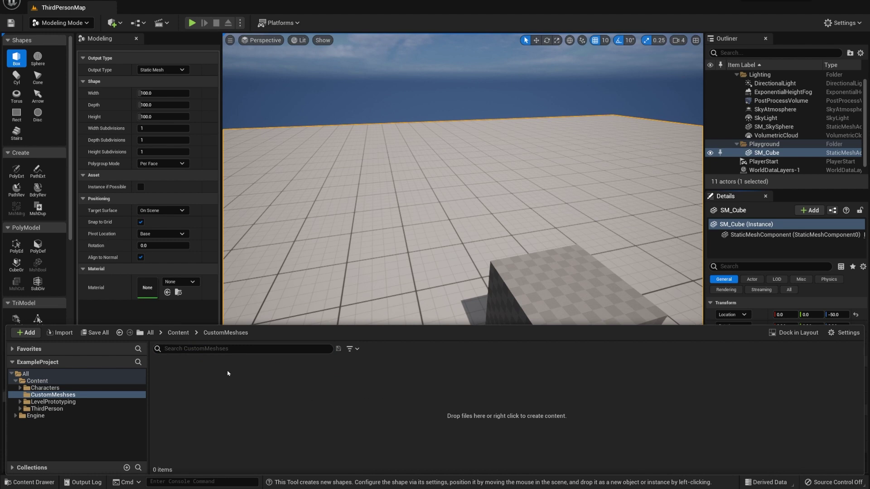
{"action": "left_click", "coordinate": [791, 333]}
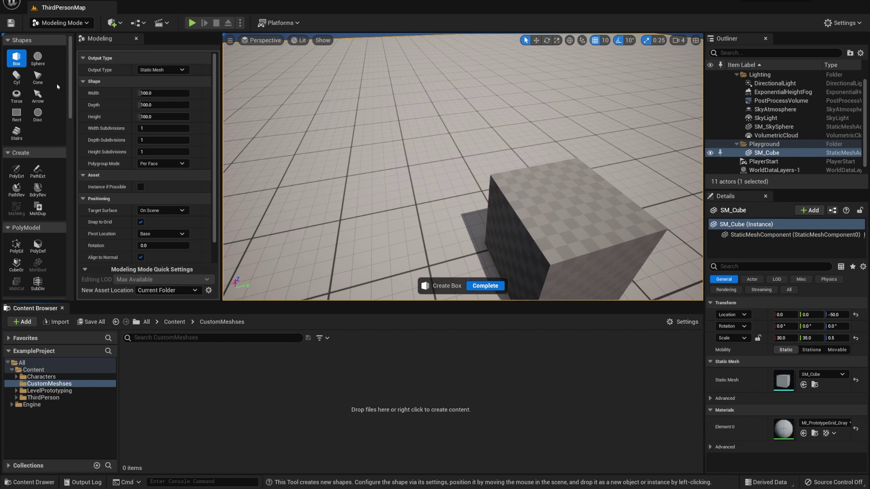
Place a 100 × 100 × 100 box on the floor at about X 780, Y 650, and complete its creation
{"action": "left_click", "coordinate": [38, 77]}
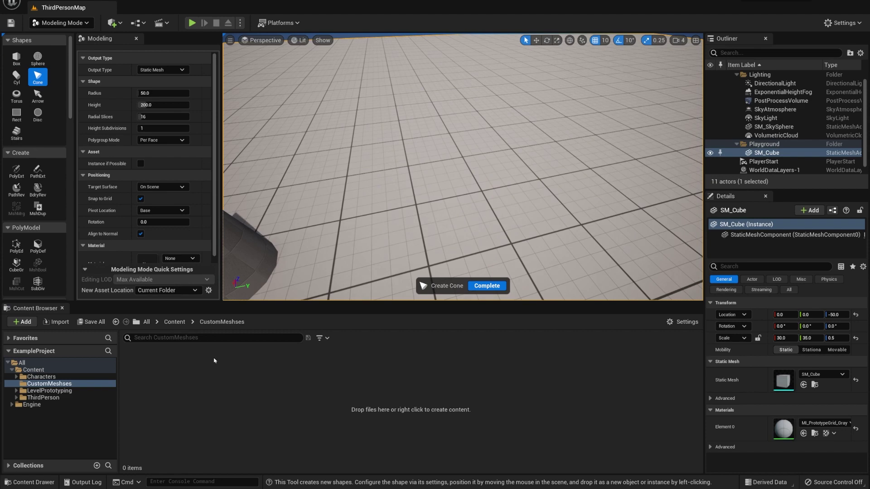
{"action": "left_click", "coordinate": [16, 58]}
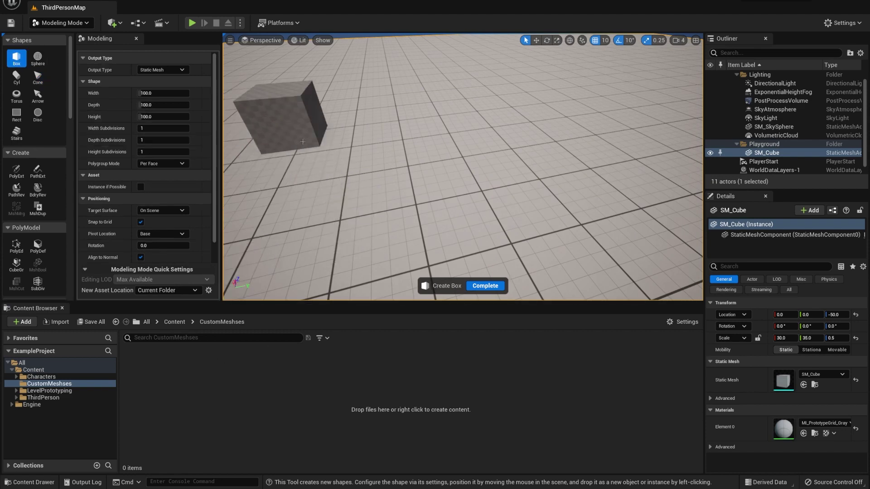
{"action": "scroll", "coordinate": [428, 162], "scroll_direction": "down", "scroll_amount": 6}
{"action": "left_click", "coordinate": [346, 217]}
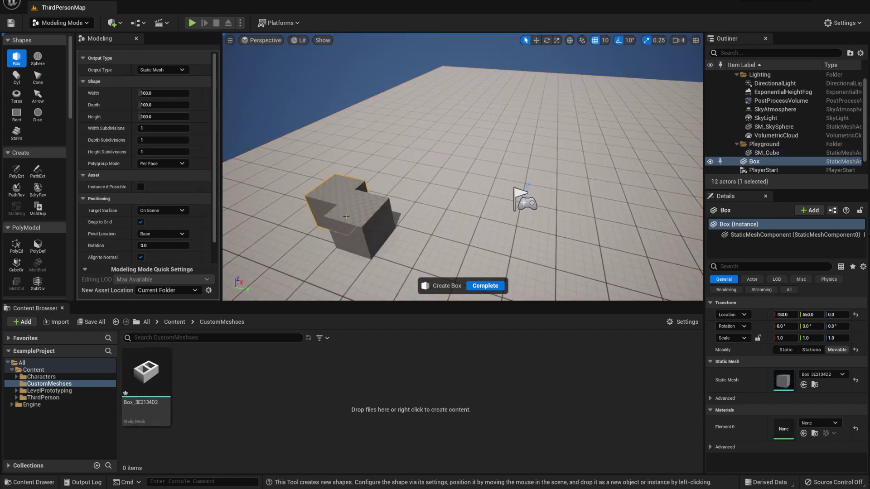
{"action": "left_click_drag", "start_coordinate": [346, 217], "coordinate": [408, 218], "text": "alt"}
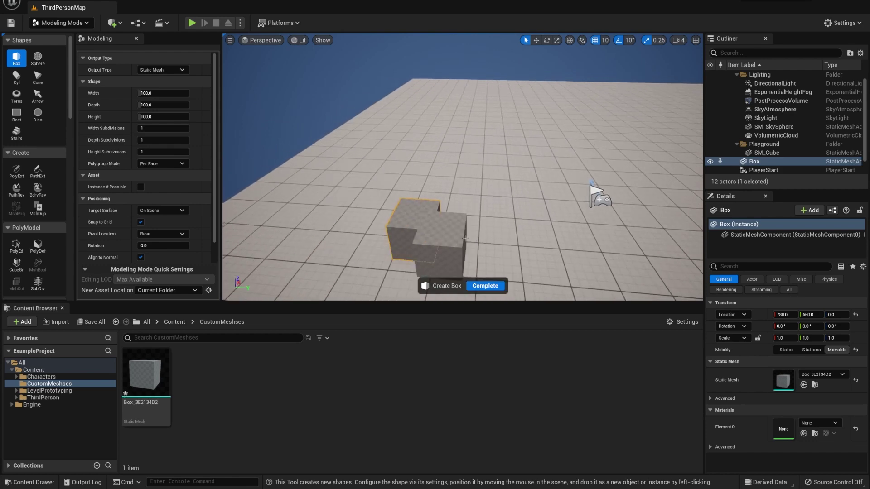
{"action": "left_click", "coordinate": [481, 287]}
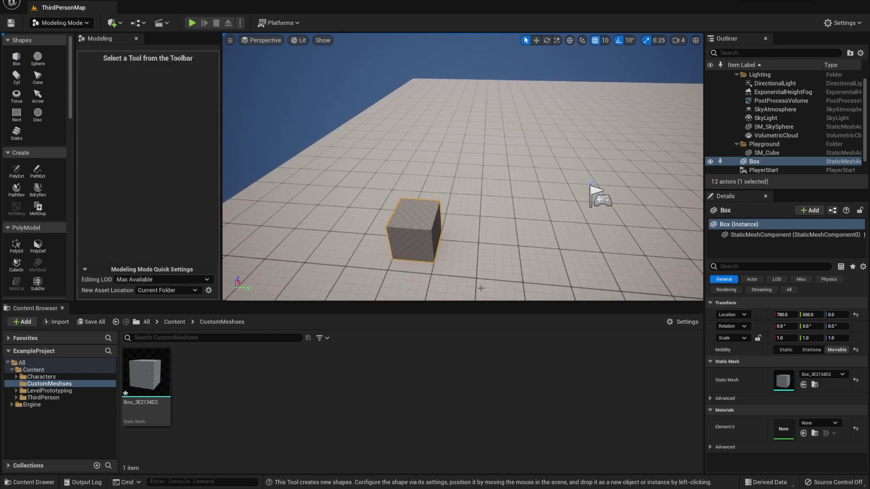
Choose 10° rotation snapping and try rotating the box with the Rotate gizmo
{"action": "right_click_drag", "start_coordinate": [481, 288], "coordinate": [407, 215]}
{"action": "key", "text": "Delete"}
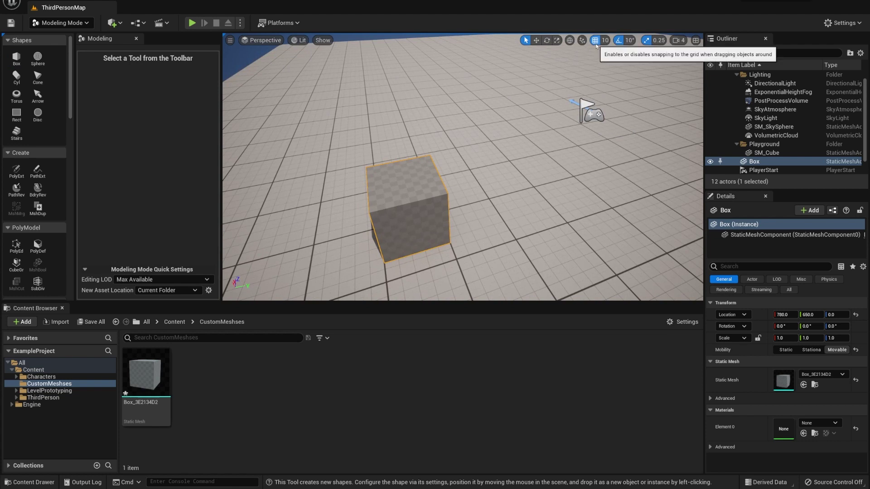
{"action": "left_click", "coordinate": [629, 41]}
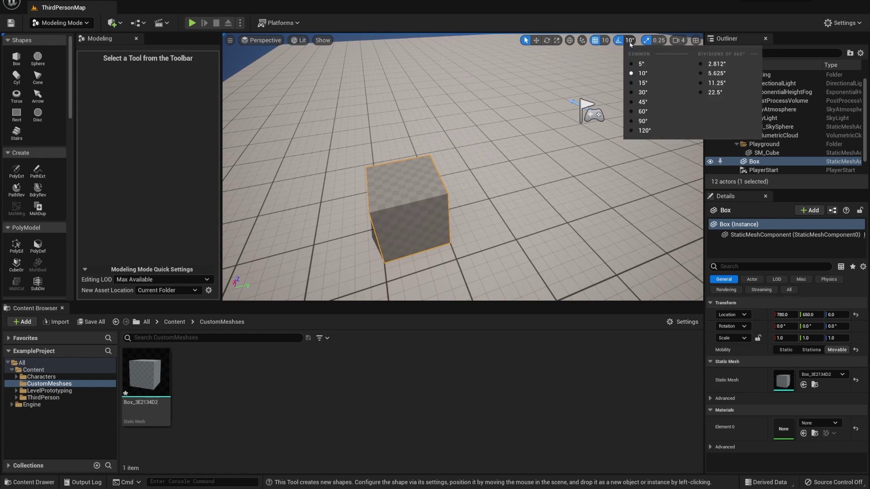
{"action": "left_click", "coordinate": [640, 74]}
{"action": "right_click_drag", "start_coordinate": [641, 74], "coordinate": [596, 56]}
{"action": "key", "text": "e"}
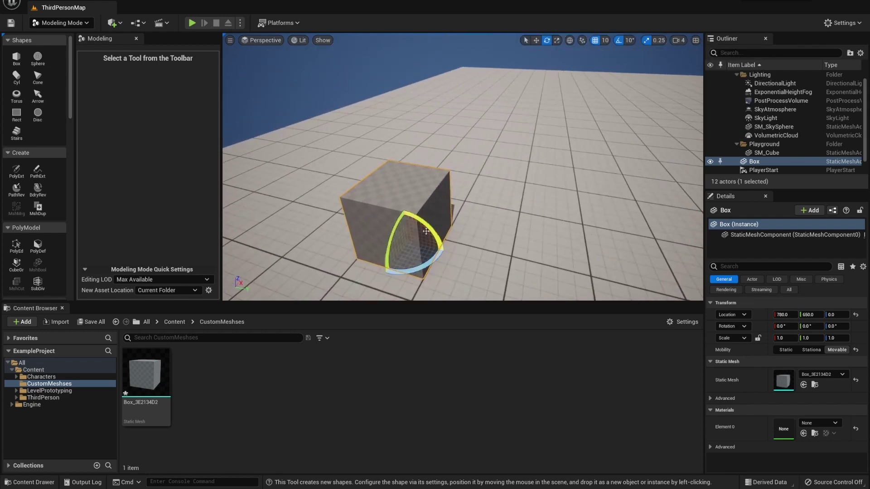
{"action": "mouse_move", "coordinate": [418, 267]}
{"action": "left_mouse_down"}
{"action": "mouse_move", "coordinate": [442, 256]}
{"action": "mouse_move", "coordinate": [440, 225]}
{"action": "mouse_move", "coordinate": [456, 246]}
{"action": "mouse_move", "coordinate": [423, 264]}
{"action": "left_mouse_up"}
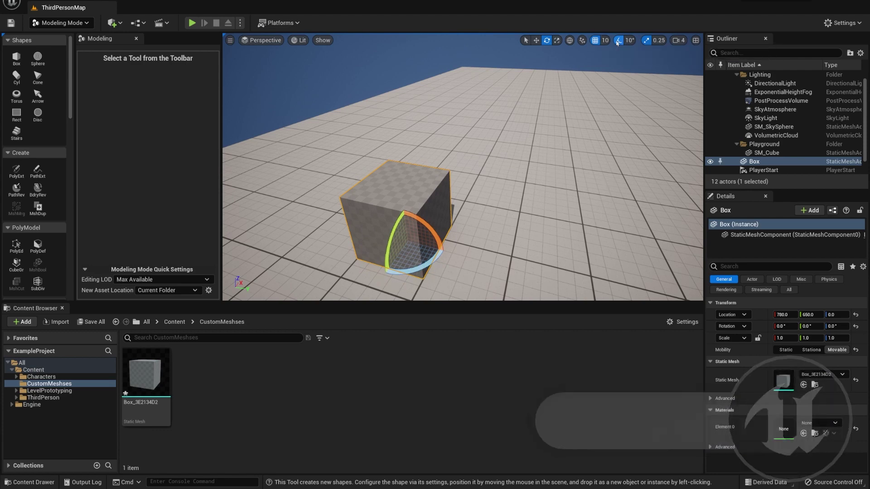
Duplicate the box along the Y axis, placing the copy at Y 840
{"action": "scroll", "coordinate": [429, 173], "scroll_direction": "down", "scroll_amount": 5}
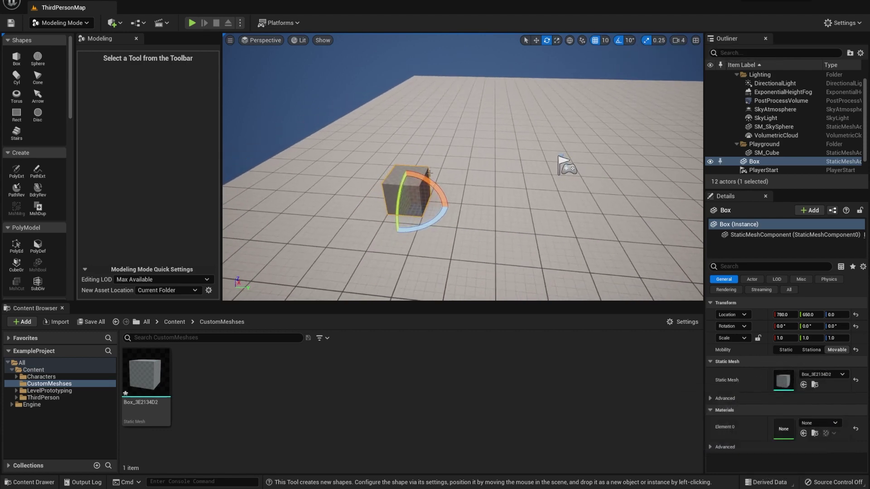
{"action": "key", "text": "w"}
{"action": "key", "text": "a"}
{"action": "right_click_drag", "start_coordinate": [424, 191], "coordinate": [423, 191]}
{"action": "key", "text": "w"}
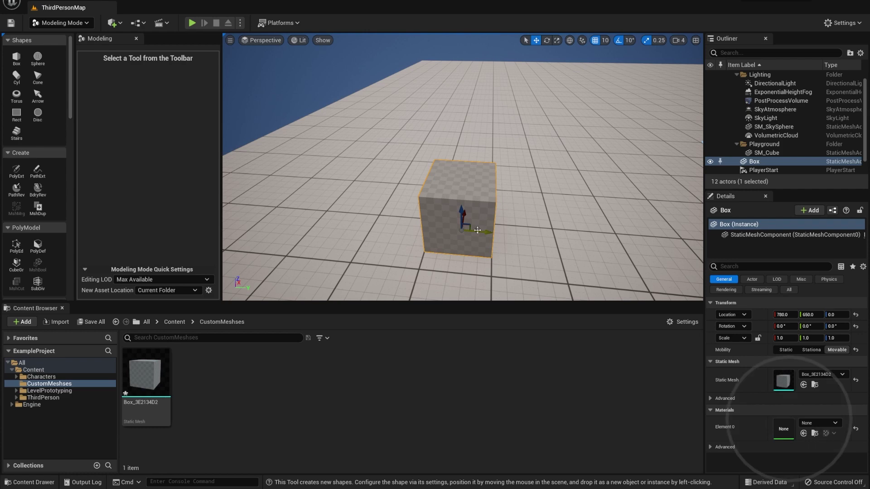
{"action": "key", "text": "s"}
{"action": "mouse_move", "coordinate": [477, 230]}
{"action": "right_mouse_down"}
{"action": "mouse_move", "coordinate": [478, 204]}
{"action": "mouse_move", "coordinate": [477, 230]}
{"action": "right_mouse_up"}
{"action": "key", "text": "d"}
{"action": "key", "text": "w"}
{"action": "key", "text": "a"}
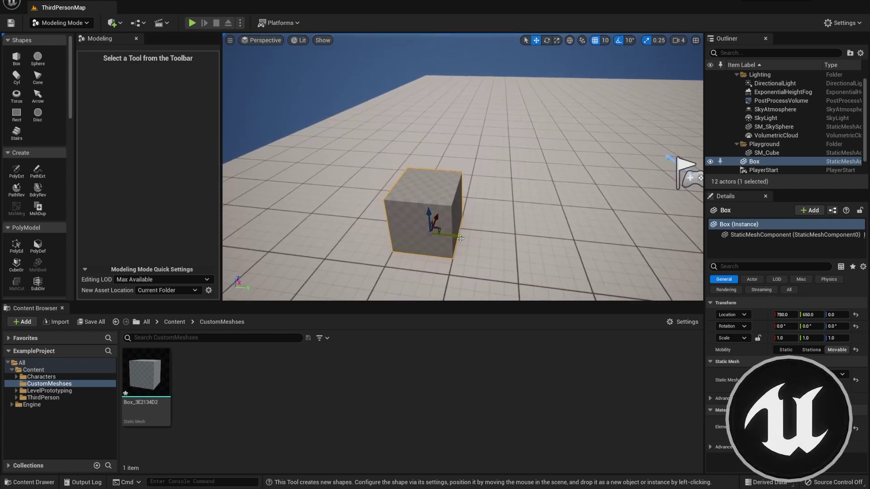
{"action": "left_click_drag", "start_coordinate": [458, 239], "coordinate": [565, 249], "text": "alt"}
{"action": "right_click_drag", "start_coordinate": [565, 248], "coordinate": [585, 249]}
{"action": "key", "text": "d"}
{"action": "right_click_drag", "start_coordinate": [456, 244], "coordinate": [423, 240]}
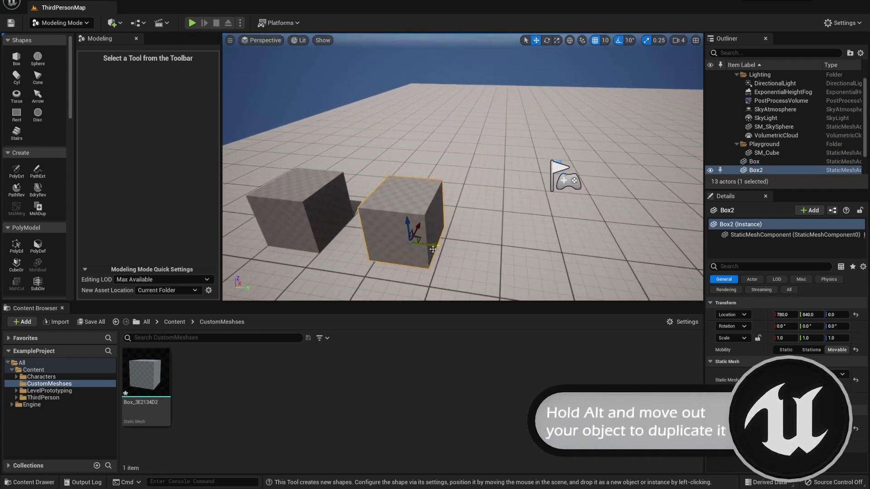
Duplicate the selected second box along the Y axis, placing the copy at Y 1060
{"action": "left_click_drag", "start_coordinate": [424, 240], "coordinate": [564, 252], "text": "alt"}
{"action": "right_click_drag", "start_coordinate": [564, 252], "coordinate": [492, 232]}
{"action": "key", "text": "d"}
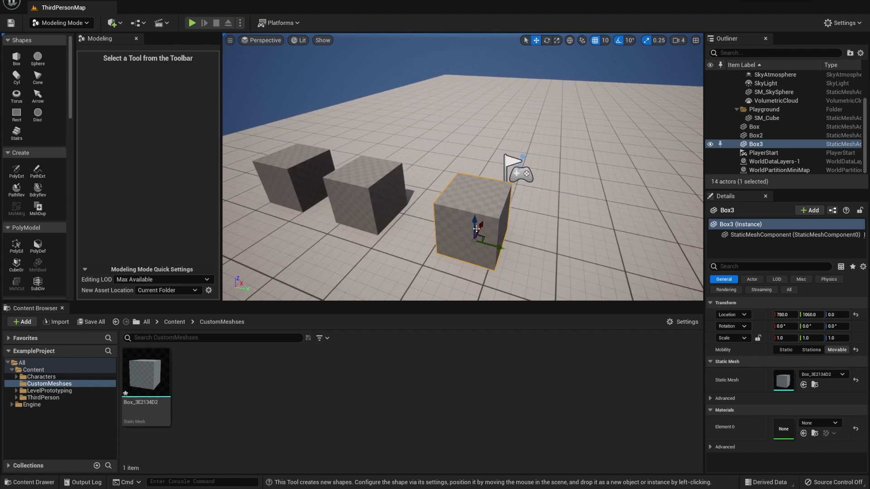
{"action": "right_click_drag", "start_coordinate": [467, 221], "coordinate": [474, 214]}
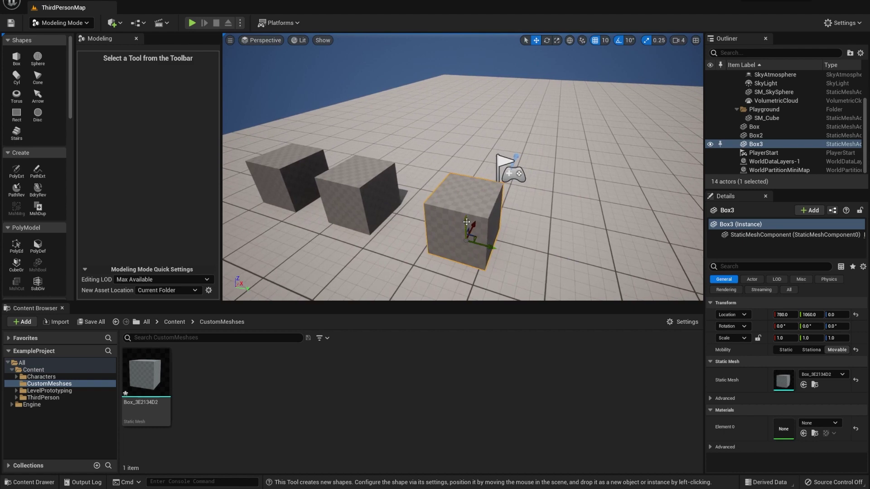
Duplicate the third box upward to Z 100 and scale the copy into a column of 0.5 × 0.5 × 2.25
{"action": "left_click_drag", "start_coordinate": [466, 221], "coordinate": [446, 201], "text": "alt"}
{"action": "key", "text": "r"}
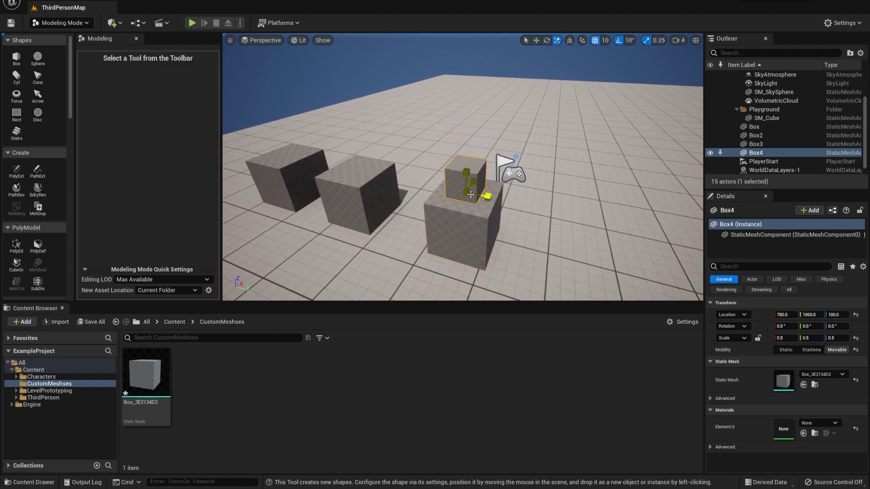
{"action": "right_click_drag", "start_coordinate": [470, 194], "coordinate": [349, 165]}
{"action": "left_click_drag", "start_coordinate": [486, 223], "coordinate": [480, 191]}
{"action": "key", "text": "ctrl+z"}
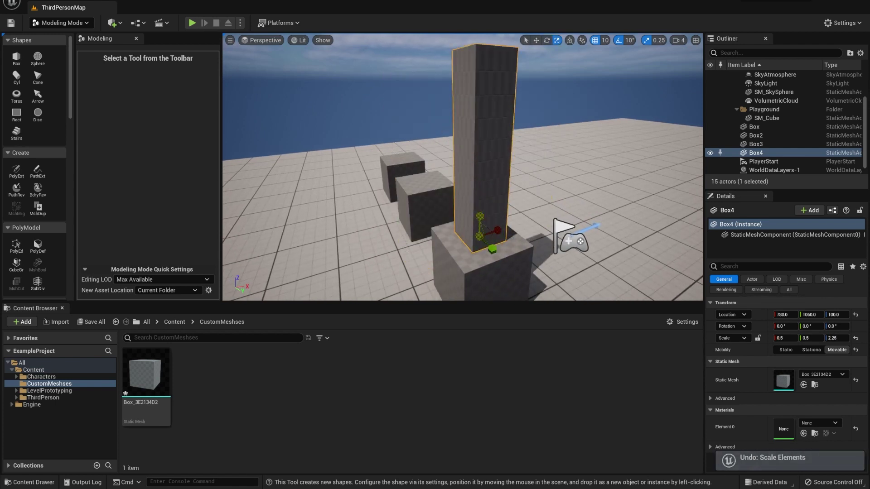
Duplicate the column straight up so that the copy sits at Z 320
{"action": "key", "text": "w"}
{"action": "left_click_drag", "start_coordinate": [481, 222], "coordinate": [484, 54], "text": "alt"}
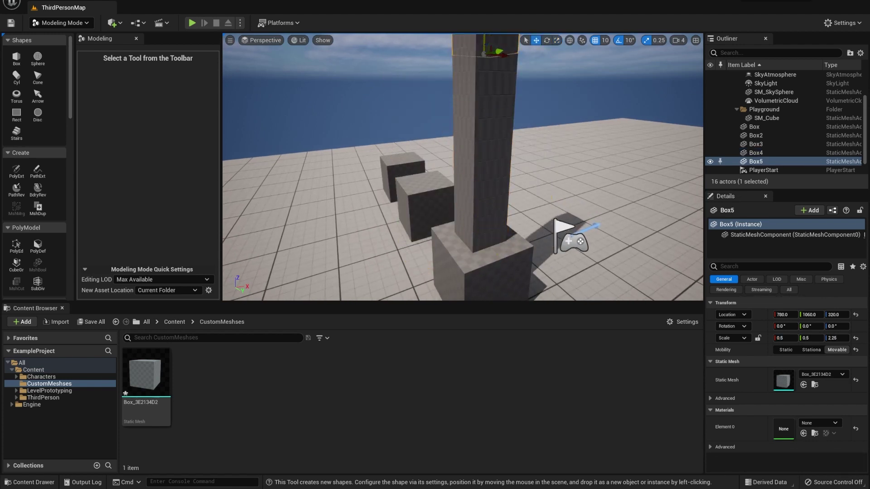
{"action": "right_click_drag", "start_coordinate": [446, 111], "coordinate": [512, 152]}
Scale the upper column copy into a wide cap with 1.75 in X and Y and 1.25 in Z
{"action": "key", "text": "r"}
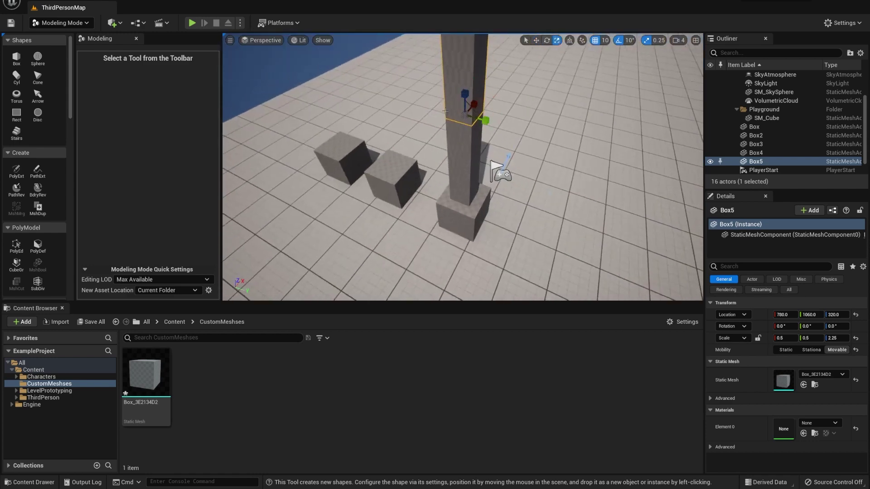
{"action": "left_click_drag", "start_coordinate": [475, 114], "coordinate": [509, 98]}
{"action": "key", "text": "ctrl+z"}
{"action": "right_click_drag", "start_coordinate": [478, 119], "coordinate": [467, 117]}
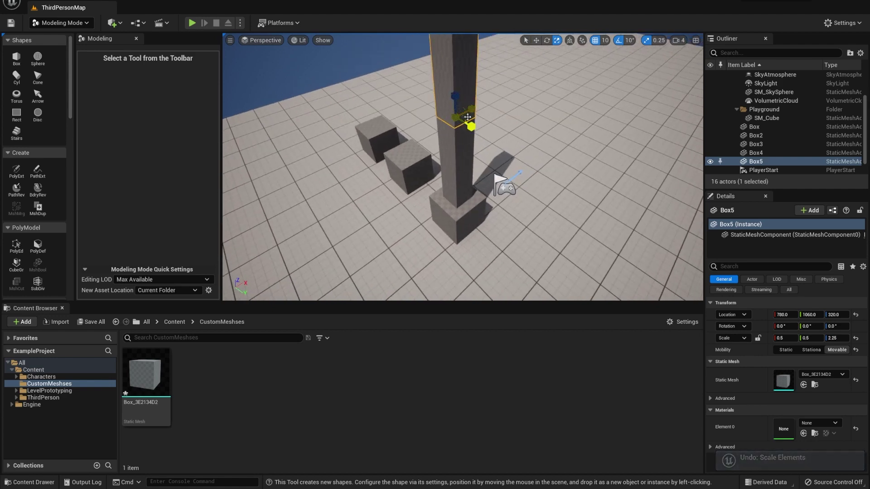
{"action": "left_click_drag", "start_coordinate": [467, 116], "coordinate": [521, 117]}
{"action": "left_click_drag", "start_coordinate": [455, 96], "coordinate": [454, 159]}
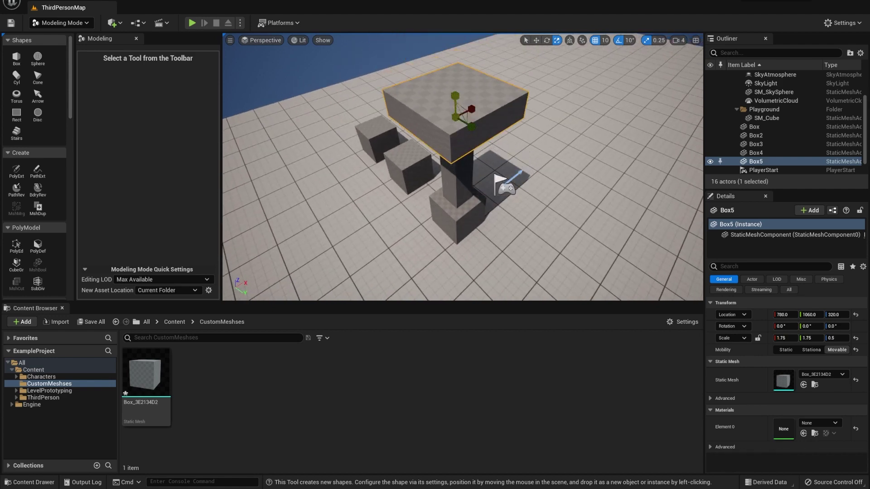
{"action": "right_click_drag", "start_coordinate": [455, 114], "coordinate": [474, 66]}
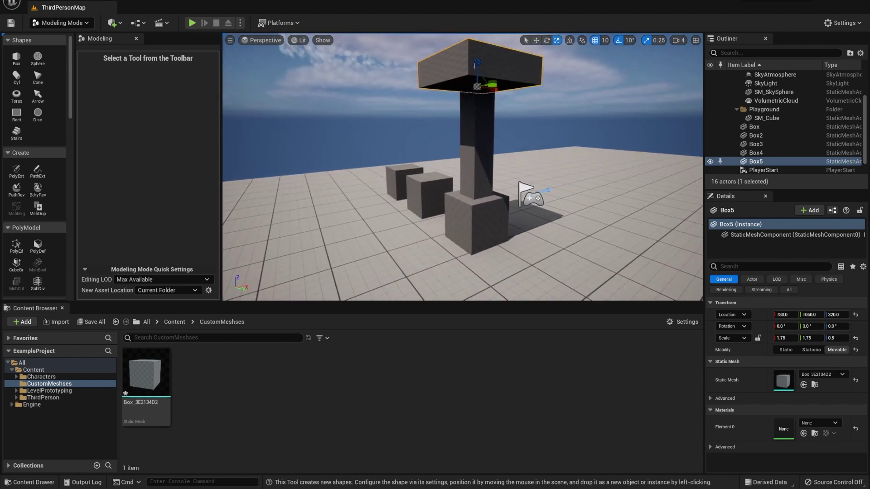
{"action": "left_click_drag", "start_coordinate": [474, 65], "coordinate": [474, 47]}
Place a new 100 × 100 × 100 box on the floor at about X 220, Y 660, and complete its creation
{"action": "right_click_drag", "start_coordinate": [477, 151], "coordinate": [405, 209]}
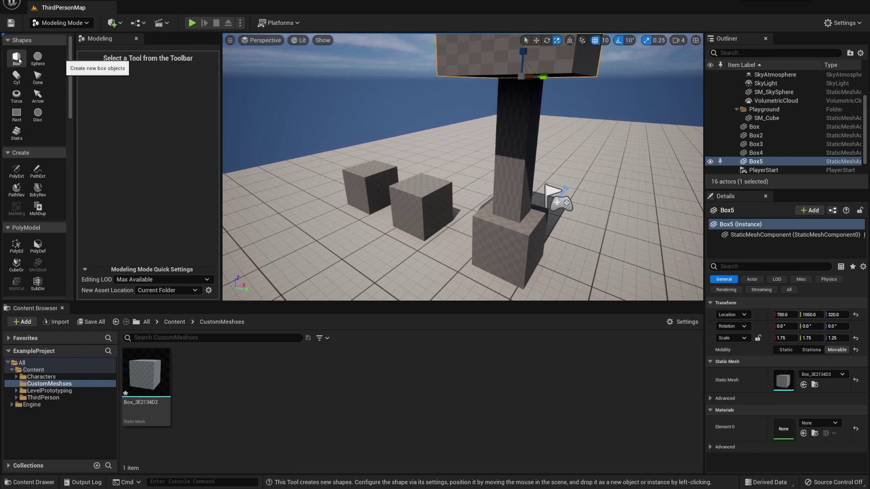
{"action": "left_click", "coordinate": [19, 60]}
{"action": "right_click_drag", "start_coordinate": [321, 210], "coordinate": [236, 238]}
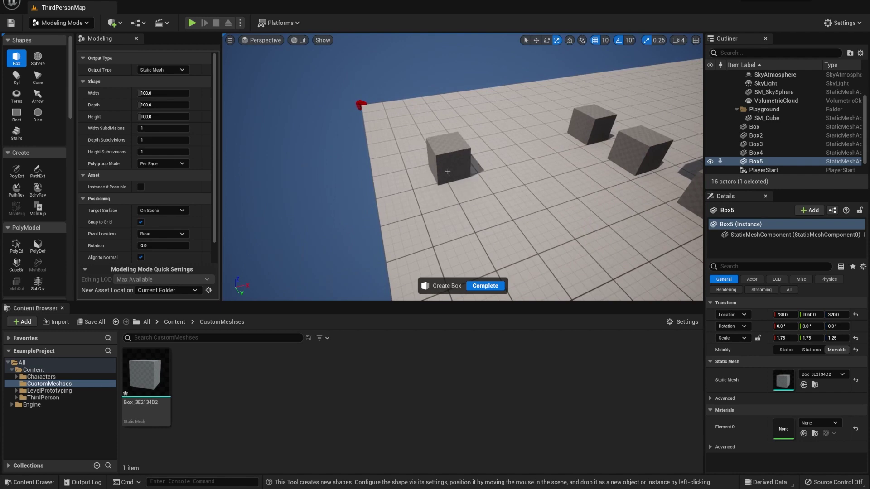
{"action": "left_click", "coordinate": [447, 171]}
{"action": "left_click", "coordinate": [484, 286]}
{"action": "right_click_drag", "start_coordinate": [484, 272], "coordinate": [603, 245]}
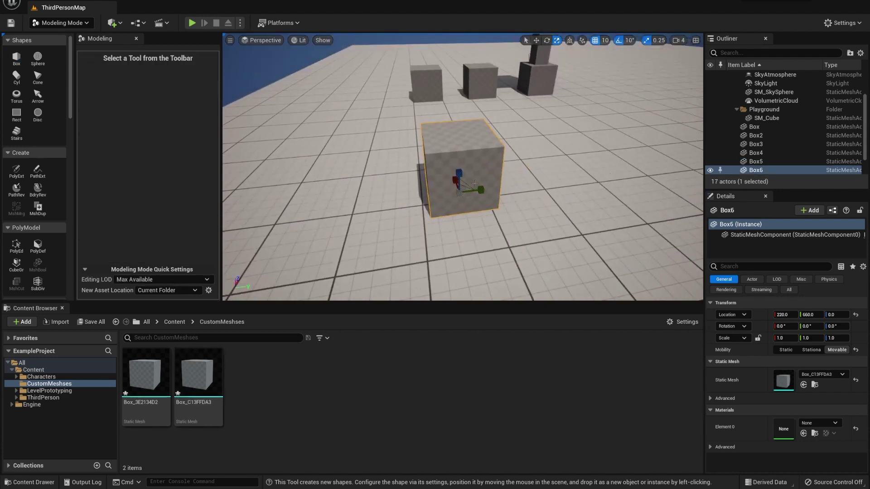
Stretch the new box to a Y scale of 2.75 and raise it to Z 310
{"action": "left_click_drag", "start_coordinate": [479, 190], "coordinate": [500, 192]}
{"action": "key", "text": "w"}
{"action": "left_click_drag", "start_coordinate": [459, 175], "coordinate": [459, 97]}
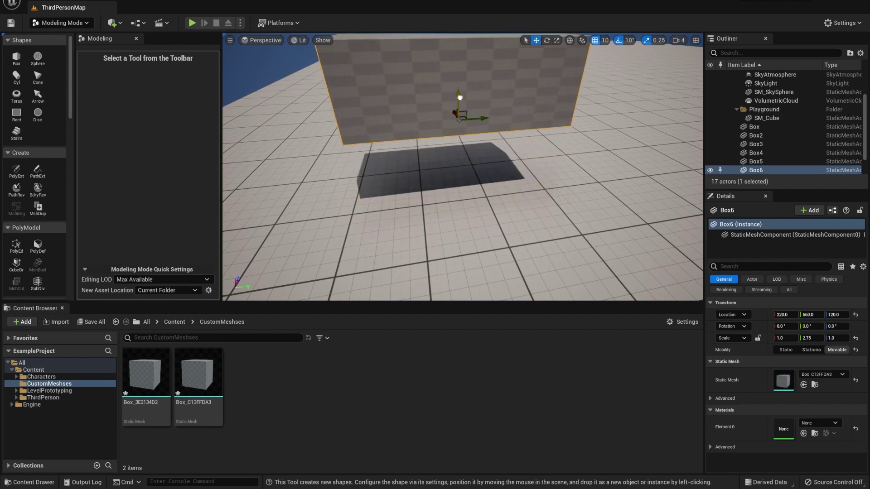
{"action": "right_click_drag", "start_coordinate": [460, 97], "coordinate": [475, 175]}
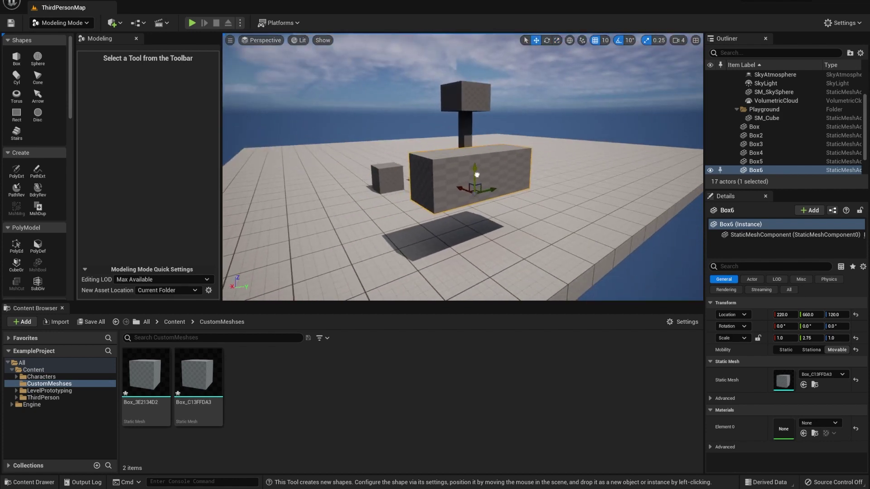
{"action": "left_click_drag", "start_coordinate": [476, 175], "coordinate": [479, 85]}
{"action": "mouse_move", "coordinate": [467, 167]}
{"action": "right_mouse_down"}
{"action": "mouse_move", "coordinate": [490, 132]}
{"action": "mouse_move", "coordinate": [462, 165]}
{"action": "right_mouse_up"}
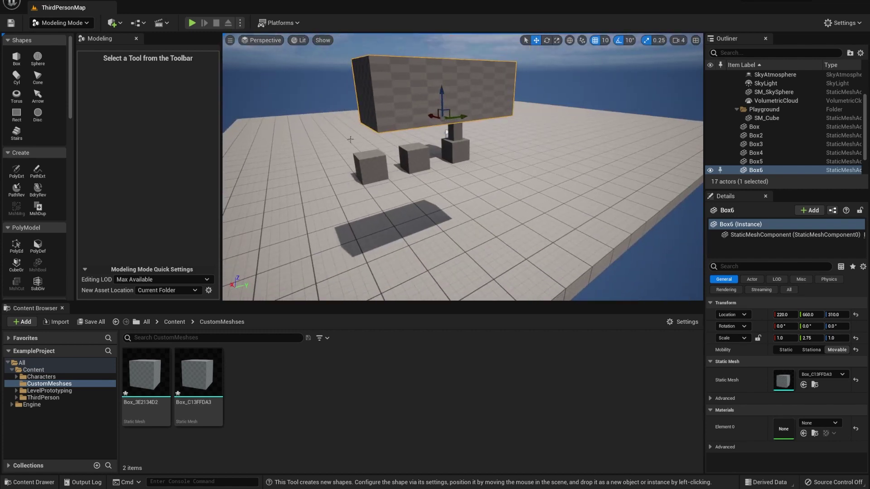
Start creating a cylinder with radius 50 and height 200, and set its radial slices to 32
{"action": "left_click", "coordinate": [17, 77]}
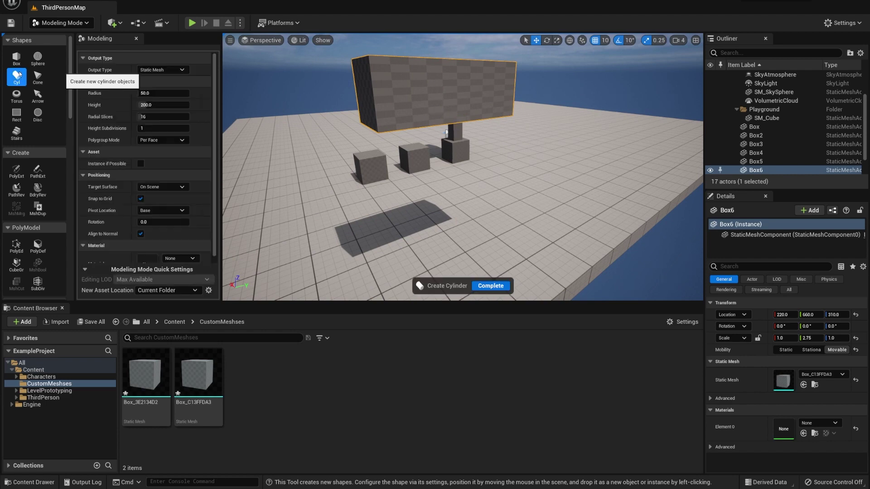
{"action": "right_click_drag", "start_coordinate": [449, 120], "coordinate": [390, 110]}
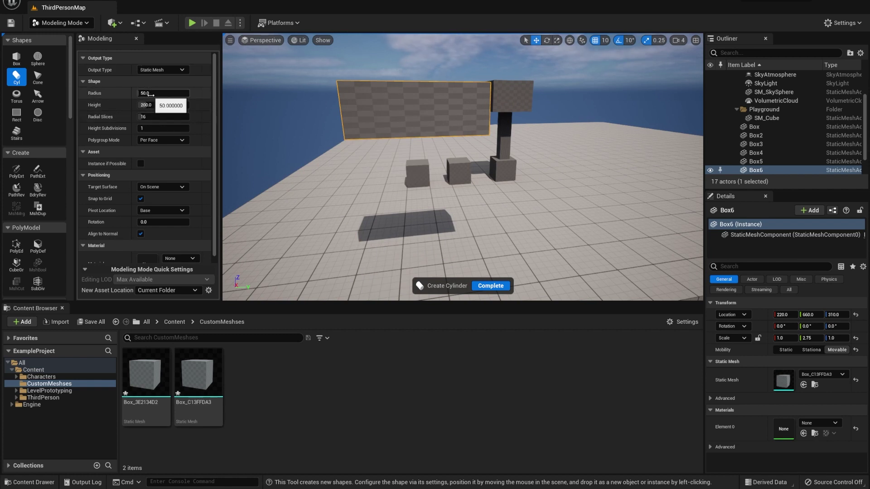
{"action": "mouse_move", "coordinate": [426, 139]}
{"action": "right_mouse_down"}
{"action": "mouse_move", "coordinate": [471, 138]}
{"action": "mouse_move", "coordinate": [380, 139]}
{"action": "mouse_move", "coordinate": [421, 139]}
{"action": "right_mouse_up"}
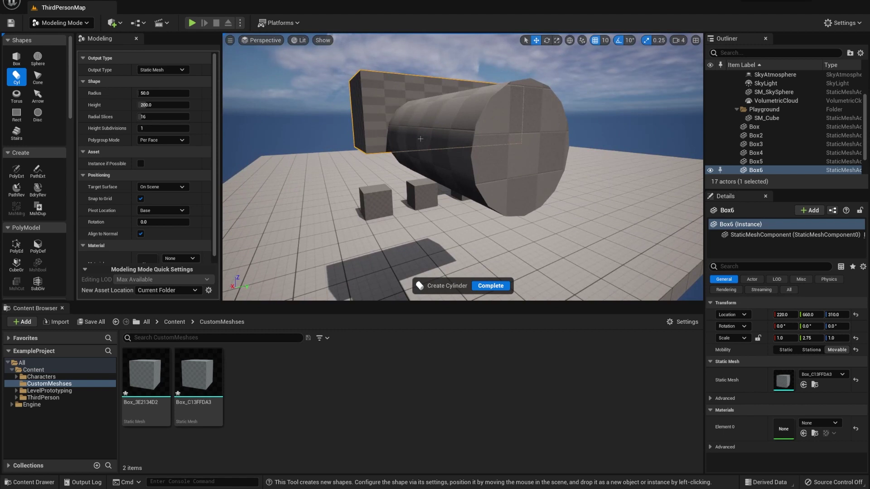
{"action": "right_click_drag", "start_coordinate": [420, 139], "coordinate": [417, 143]}
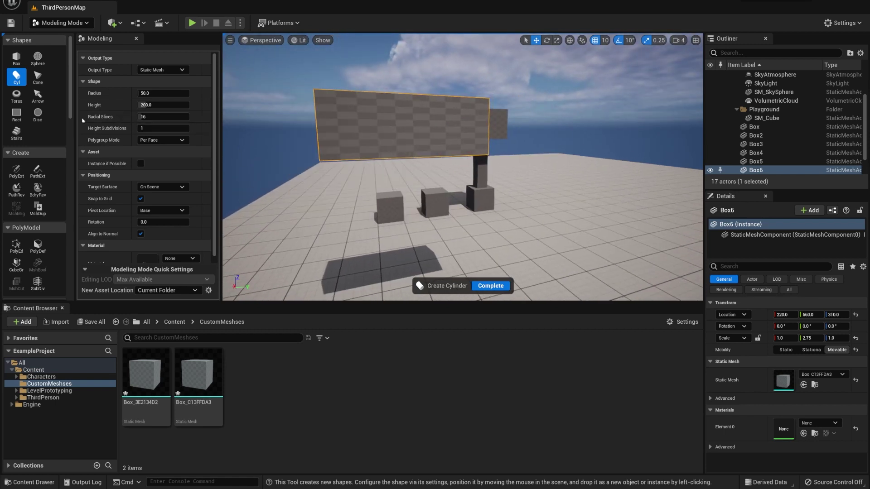
{"action": "left_click", "coordinate": [146, 117]}
{"action": "type", "text": "32"}
{"action": "key", "text": "Return"}
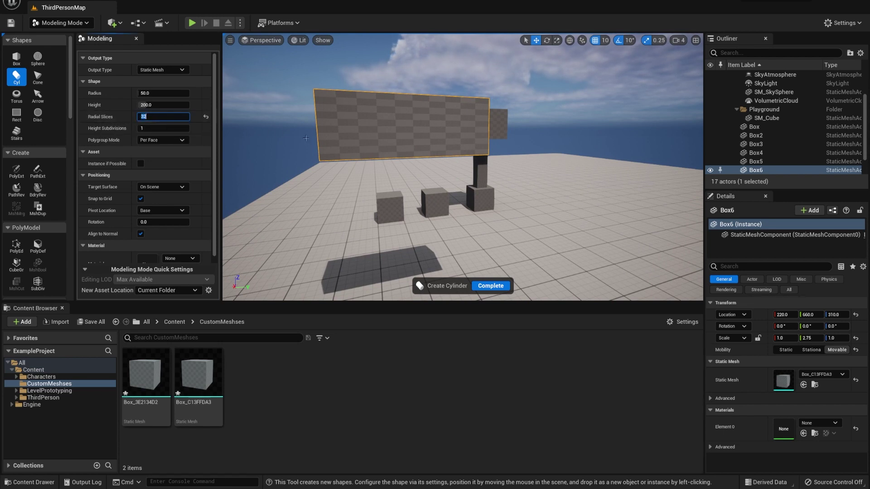
Place the cylinder on the long side face of the floating box at about Z 340 and complete its creation
{"action": "scroll", "coordinate": [404, 150], "scroll_direction": "down", "scroll_amount": 5}
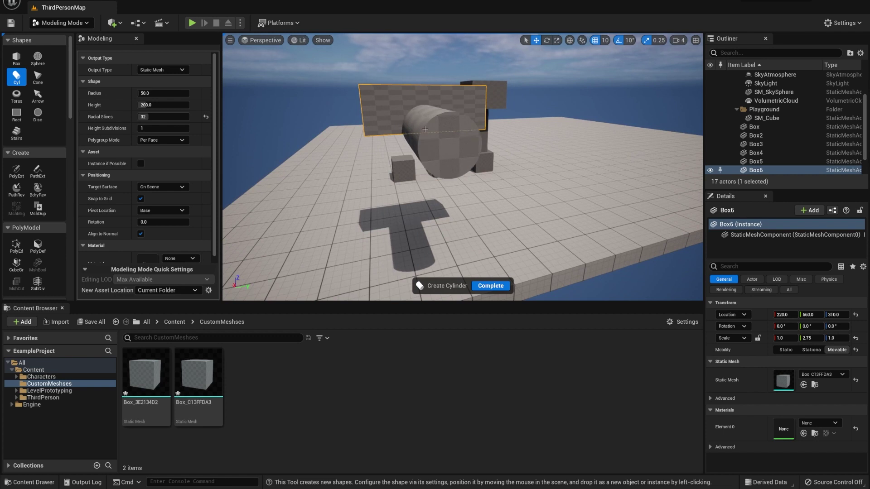
{"action": "left_click_drag", "start_coordinate": [425, 129], "coordinate": [455, 120], "text": "alt"}
{"action": "left_click", "coordinate": [420, 120]}
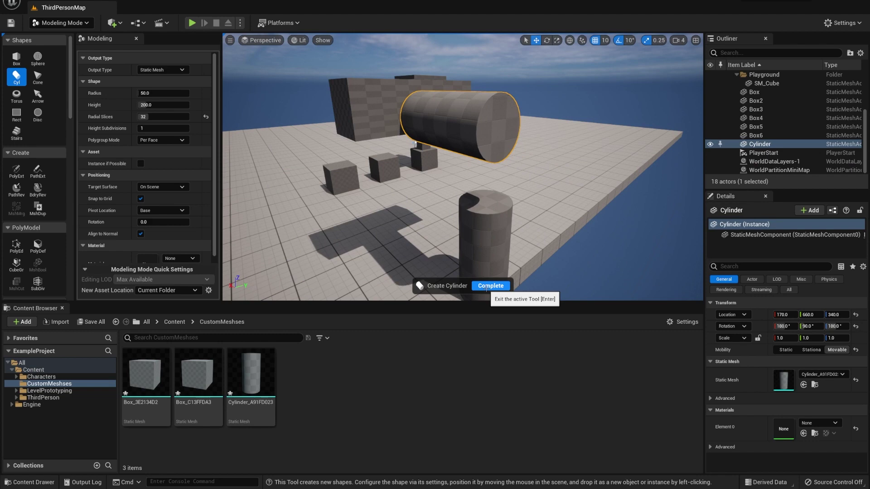
{"action": "left_click", "coordinate": [486, 286]}
Push the cylinder through the floating box to X 330, Z 300, and scale it uniformly to 1.75
{"action": "right_click_drag", "start_coordinate": [397, 161], "coordinate": [413, 155]}
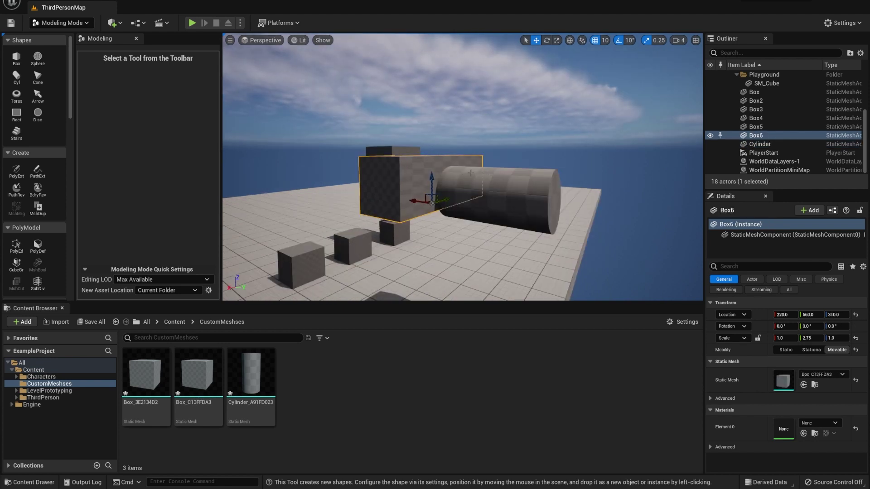
{"action": "left_click", "coordinate": [467, 191]}
{"action": "right_click_drag", "start_coordinate": [399, 191], "coordinate": [433, 190]}
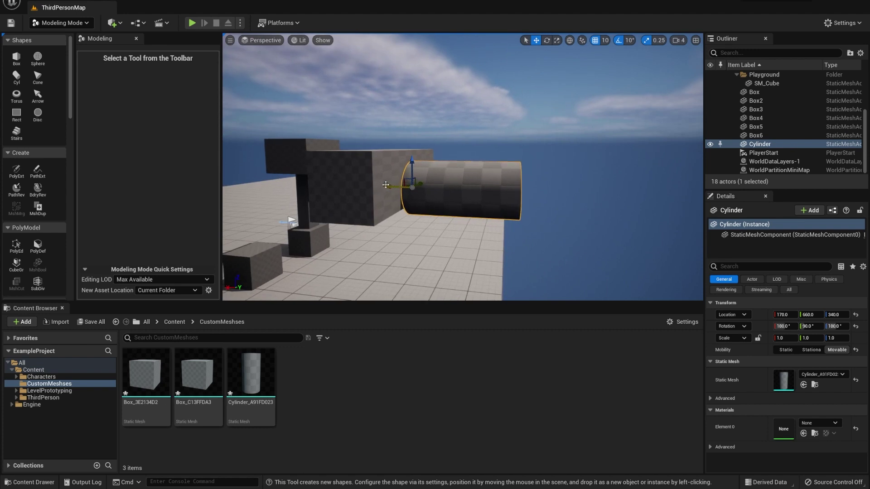
{"action": "left_click_drag", "start_coordinate": [385, 184], "coordinate": [314, 180]}
{"action": "right_click_drag", "start_coordinate": [313, 180], "coordinate": [503, 199]}
{"action": "key", "text": "r"}
{"action": "mouse_move", "coordinate": [379, 158]}
{"action": "left_mouse_down"}
{"action": "mouse_move", "coordinate": [377, 167]}
{"action": "mouse_move", "coordinate": [380, 138]}
{"action": "mouse_move", "coordinate": [371, 175]}
{"action": "mouse_move", "coordinate": [375, 155]}
{"action": "left_mouse_up"}
{"action": "key", "text": "w"}
{"action": "right_click_drag", "start_coordinate": [375, 156], "coordinate": [422, 146]}
{"action": "left_click_drag", "start_coordinate": [414, 150], "coordinate": [371, 144]}
{"action": "right_click_drag", "start_coordinate": [371, 144], "coordinate": [470, 145]}
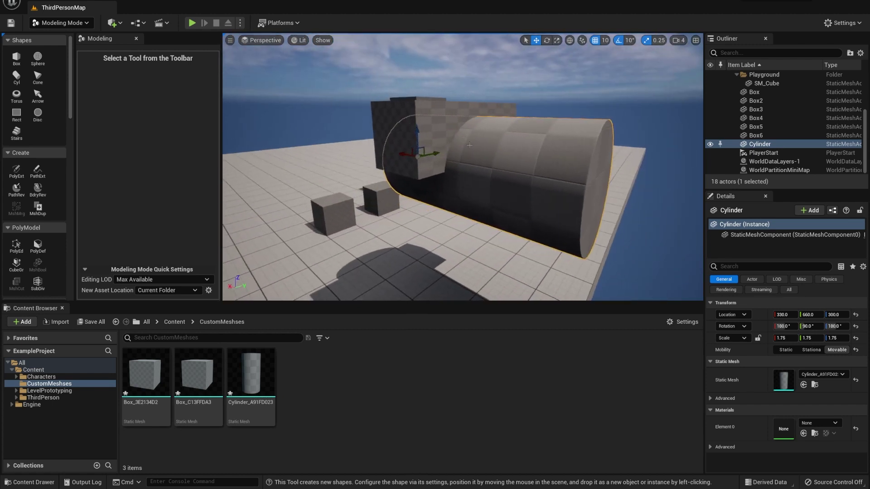
Select the floating box first and the cylinder second, and start a Mesh Boolean on them
{"action": "left_click", "coordinate": [442, 120]}
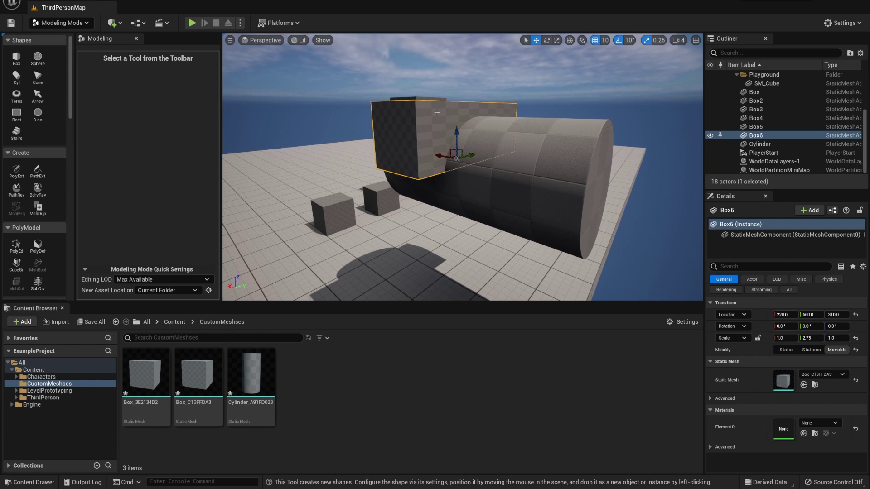
{"action": "left_click", "coordinate": [516, 157], "text": "ctrl"}
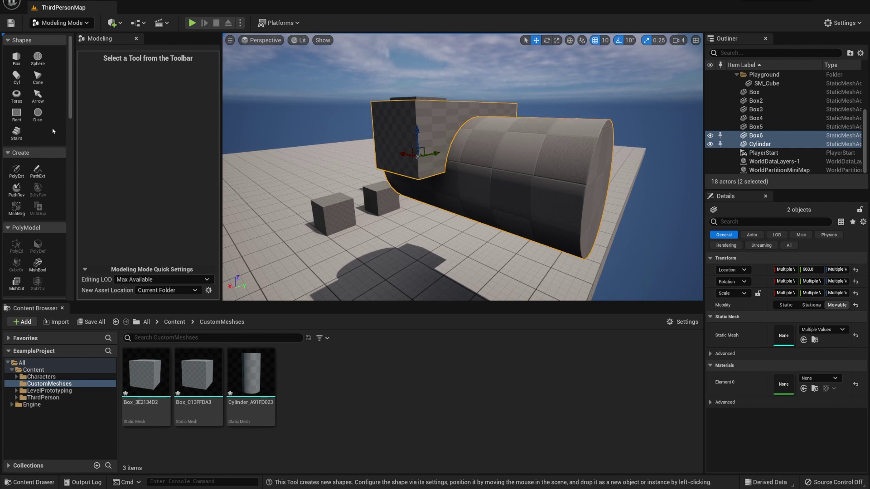
{"action": "scroll", "coordinate": [40, 199], "scroll_direction": "down", "scroll_amount": 1}
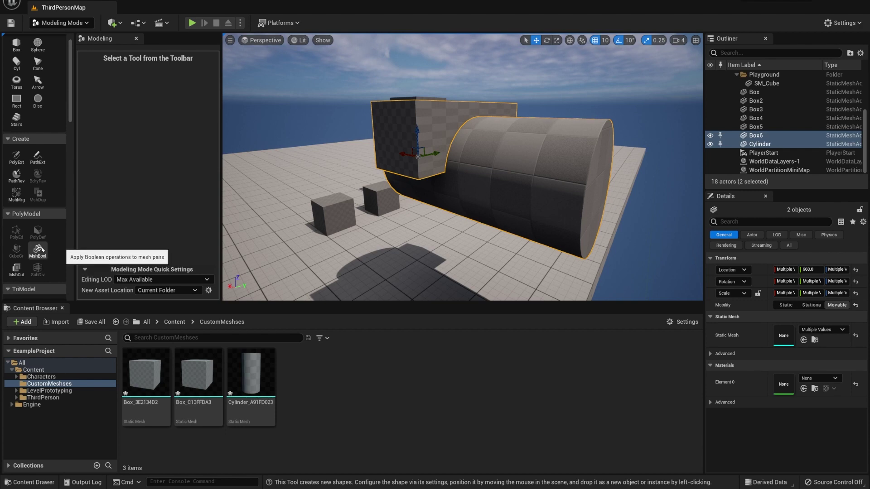
{"action": "left_click", "coordinate": [39, 247]}
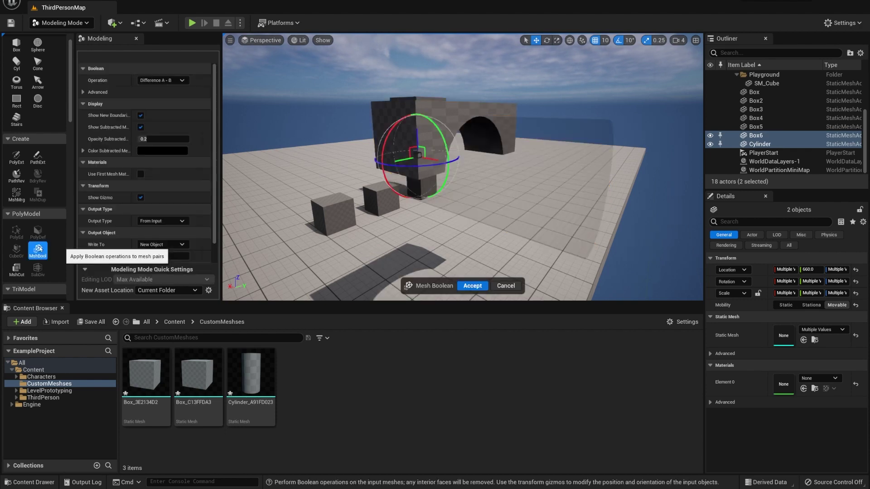
{"action": "right_click_drag", "start_coordinate": [406, 168], "coordinate": [371, 175]}
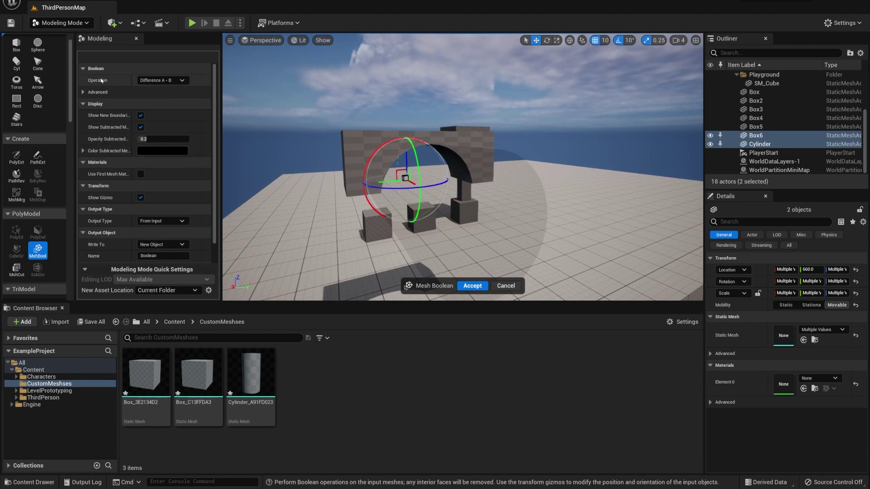
Keep Difference A - B as the Boolean operation and accept it to cut an arch out of the box
{"action": "left_click", "coordinate": [172, 81]}
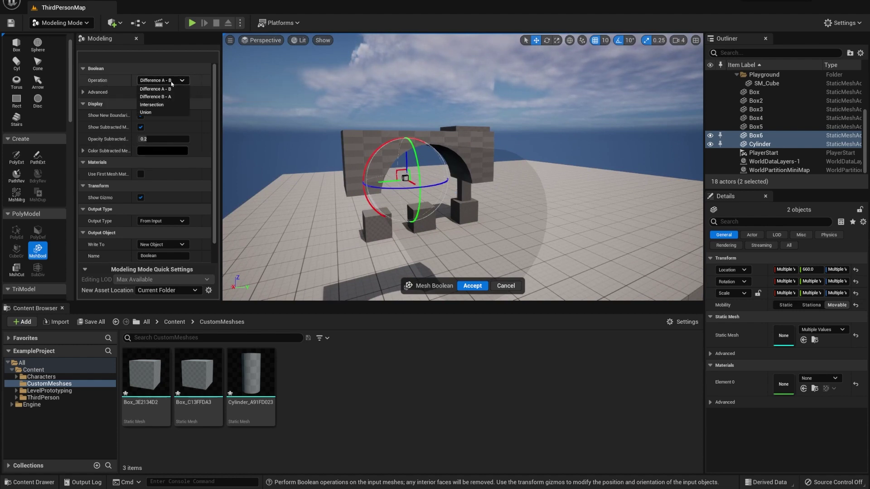
{"action": "left_click", "coordinate": [173, 82]}
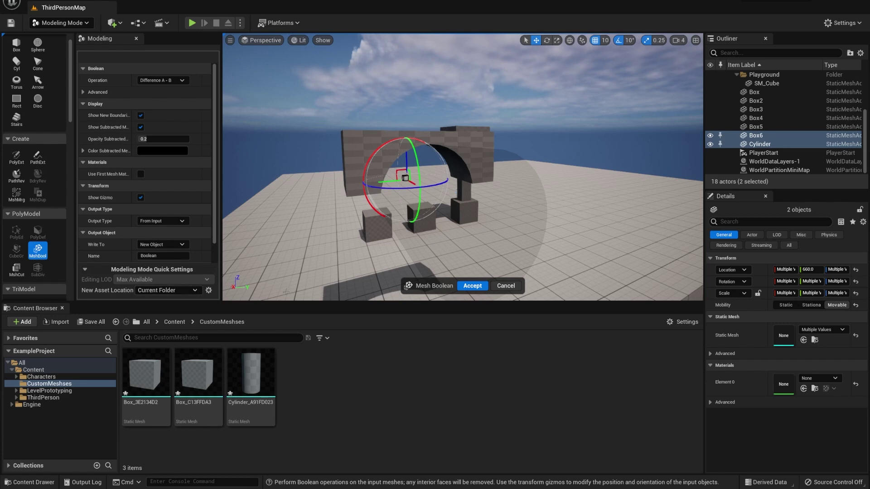
{"action": "right_click_drag", "start_coordinate": [342, 189], "coordinate": [403, 191]}
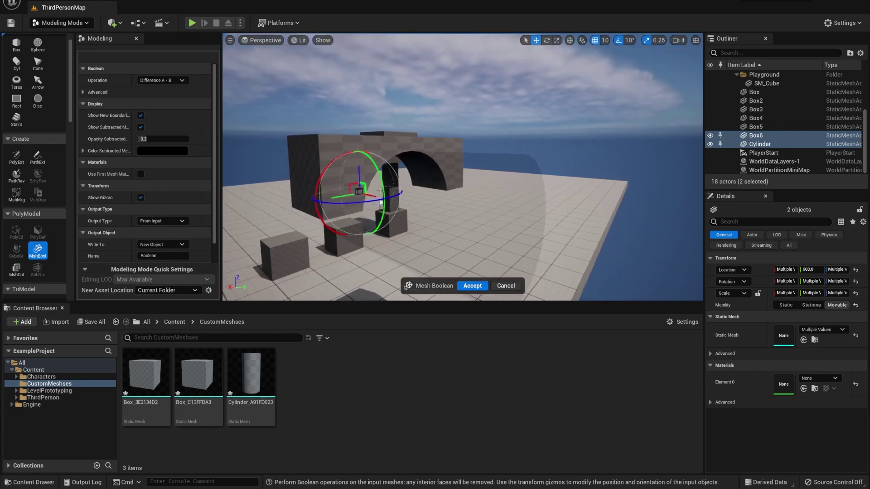
{"action": "left_click", "coordinate": [471, 286]}
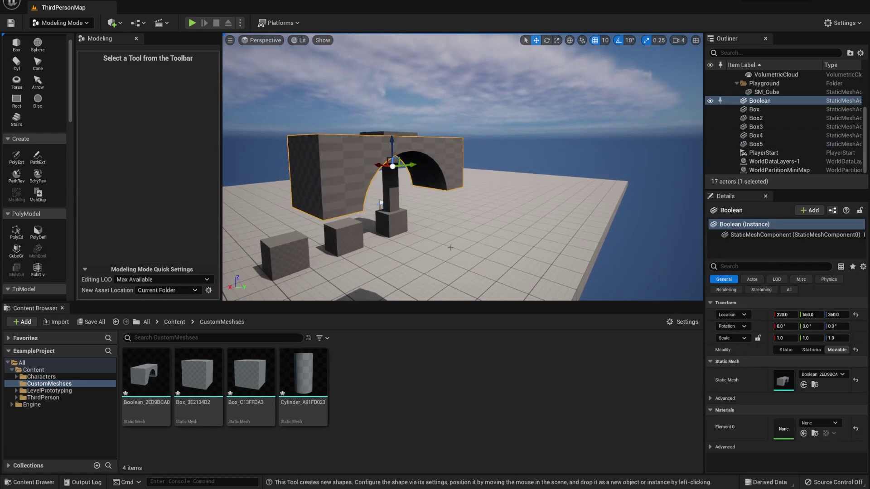
{"action": "right_click_drag", "start_coordinate": [391, 182], "coordinate": [344, 182]}
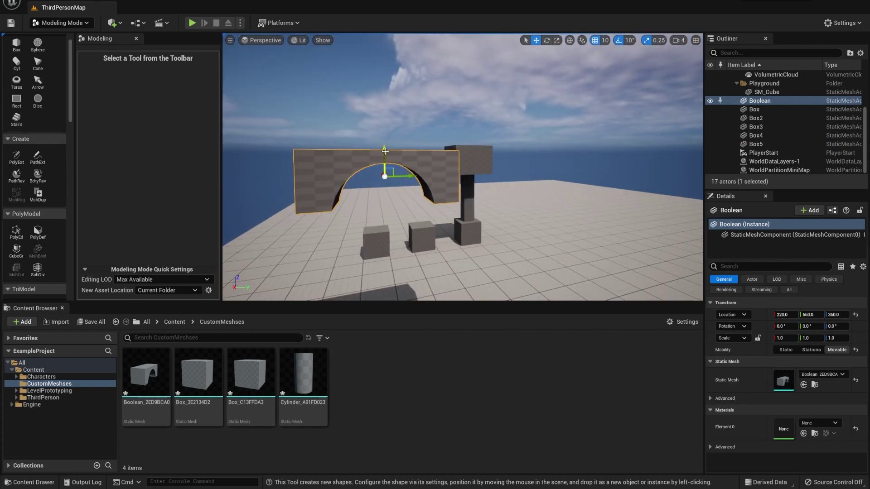
Scale the arch uniformly to 1.5 and raise it above the floor to Z 520
{"action": "left_click_drag", "start_coordinate": [385, 156], "coordinate": [389, 284]}
{"action": "right_click_drag", "start_coordinate": [388, 283], "coordinate": [403, 324]}
{"action": "key", "text": "r"}
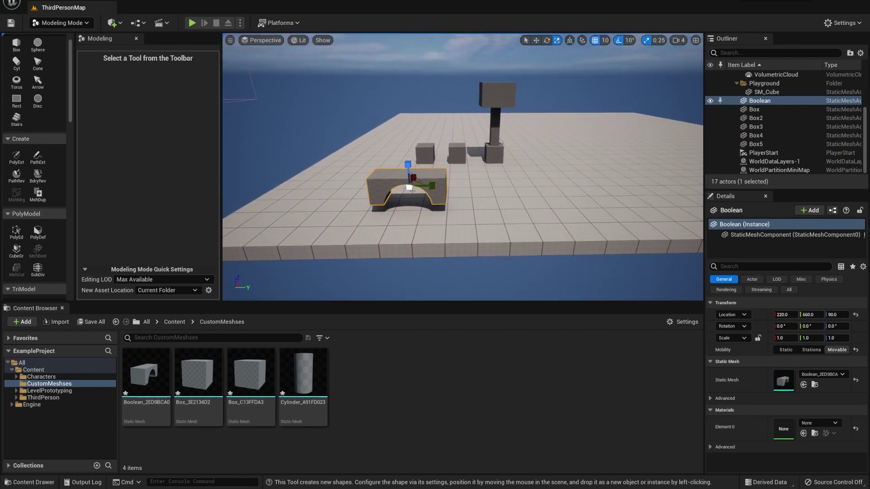
{"action": "left_click_drag", "start_coordinate": [410, 187], "coordinate": [399, 58]}
{"action": "key", "text": "w"}
{"action": "right_click_drag", "start_coordinate": [400, 58], "coordinate": [424, 102]}
{"action": "right_click_drag", "start_coordinate": [376, 142], "coordinate": [376, 169]}
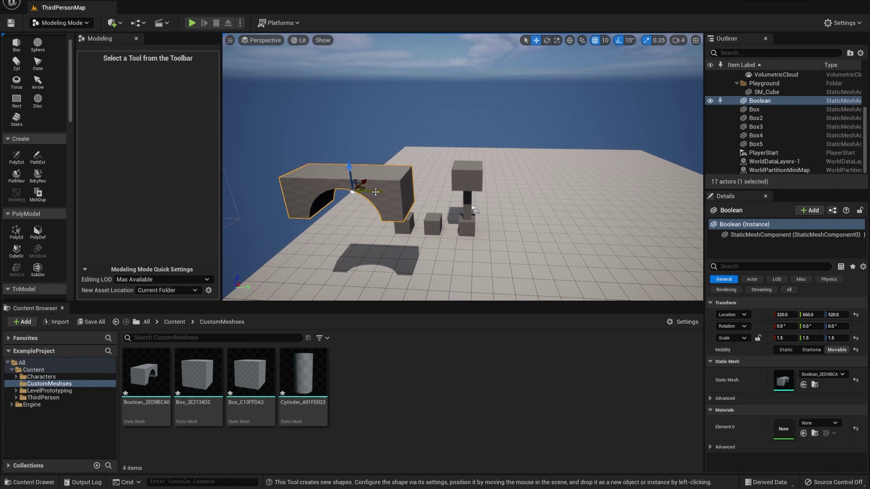
Duplicate the arch along the Y axis to Y 1070 so the copy adjoins the original
{"action": "left_click_drag", "start_coordinate": [375, 192], "coordinate": [489, 206], "text": "alt"}
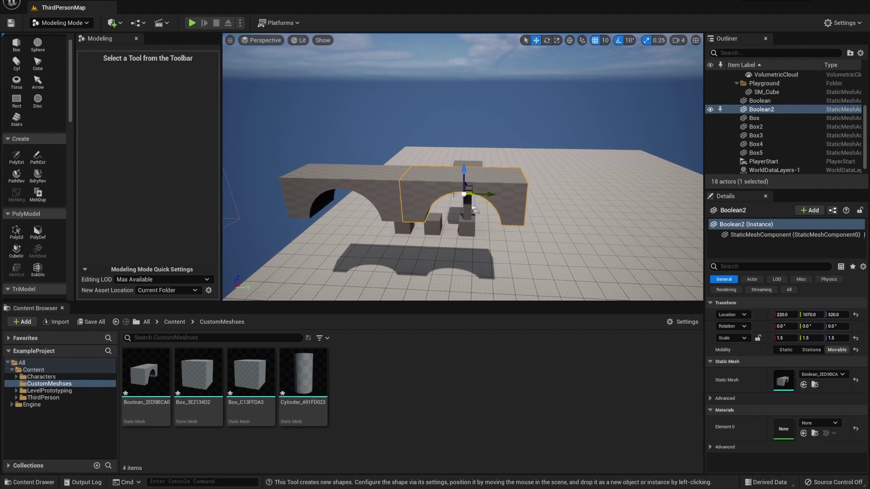
{"action": "right_click_drag", "start_coordinate": [489, 206], "coordinate": [531, 117]}
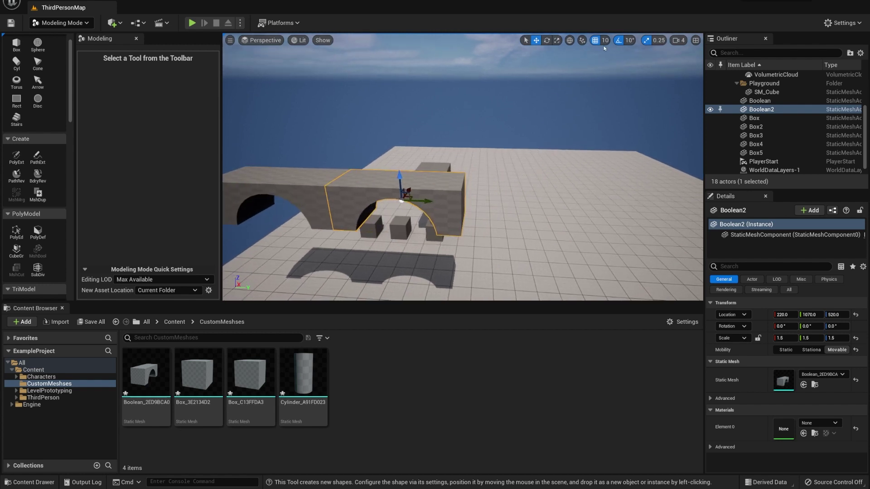
{"action": "right_click_drag", "start_coordinate": [594, 51], "coordinate": [580, 63]}
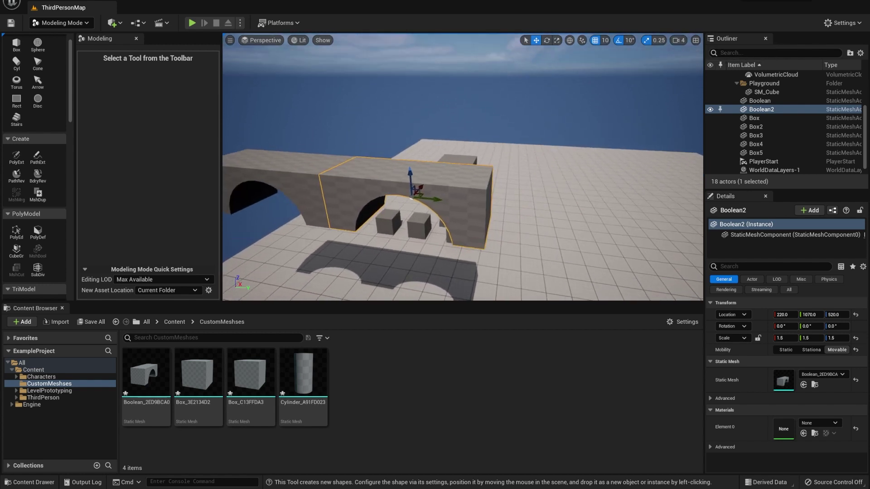
Add three more copies of the arch along the Y axis, end to end, with the second at Y 1890
{"action": "left_click_drag", "start_coordinate": [431, 198], "coordinate": [594, 219], "text": "alt"}
{"action": "right_click_drag", "start_coordinate": [594, 219], "coordinate": [652, 220]}
{"action": "left_click_drag", "start_coordinate": [442, 198], "coordinate": [451, 198]}
{"action": "mouse_move", "coordinate": [451, 198]}
{"action": "right_mouse_down"}
{"action": "mouse_move", "coordinate": [405, 194]}
{"action": "mouse_move", "coordinate": [448, 199]}
{"action": "right_mouse_up"}
{"action": "left_click_drag", "start_coordinate": [459, 180], "coordinate": [593, 181], "text": "alt"}
{"action": "right_click_drag", "start_coordinate": [593, 181], "coordinate": [641, 182]}
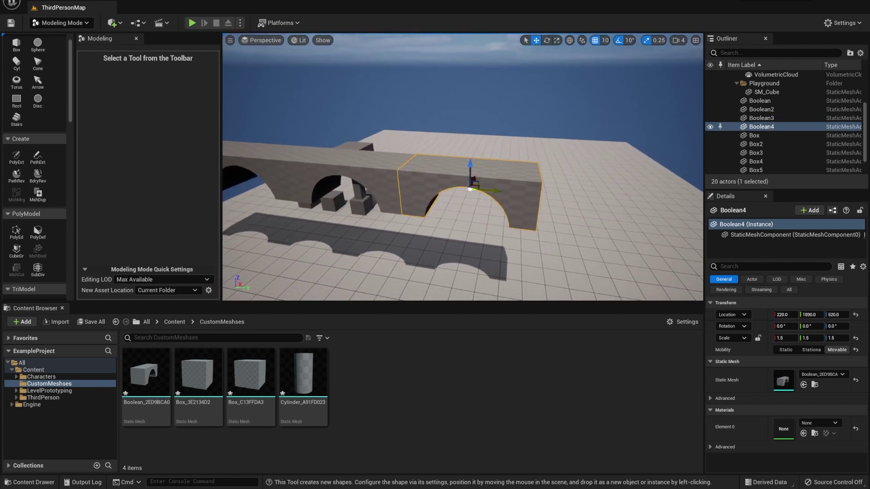
{"action": "left_click_drag", "start_coordinate": [471, 189], "coordinate": [584, 192], "text": "alt"}
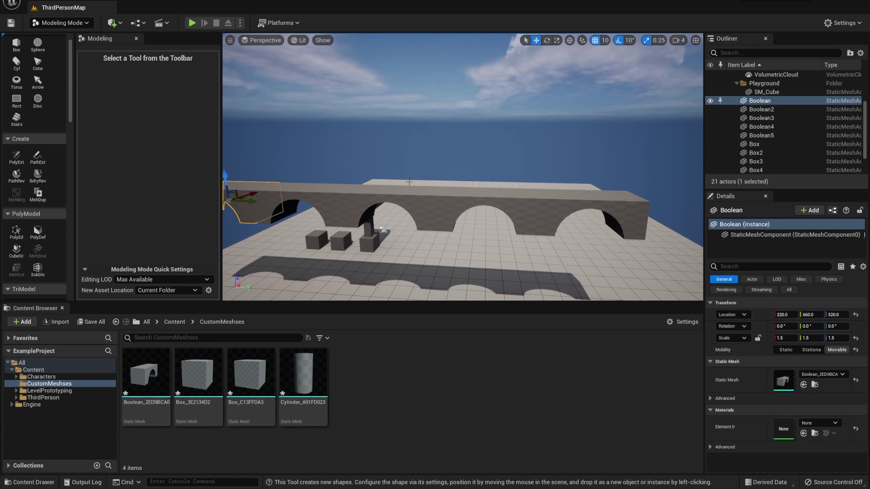
Select all five arches of the row together
{"action": "right_click_drag", "start_coordinate": [409, 182], "coordinate": [394, 198]}
{"action": "left_click", "coordinate": [327, 179]}
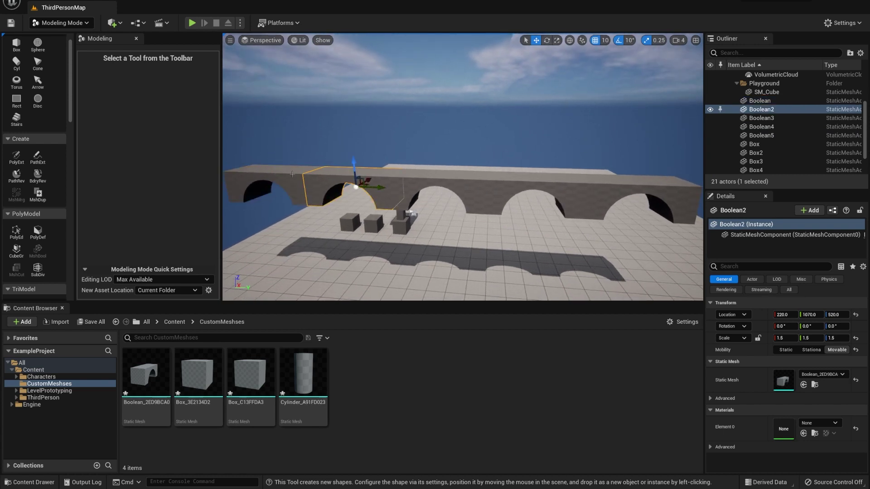
{"action": "left_click", "coordinate": [292, 174], "text": "ctrl"}
{"action": "left_click", "coordinate": [433, 184], "text": "ctrl"}
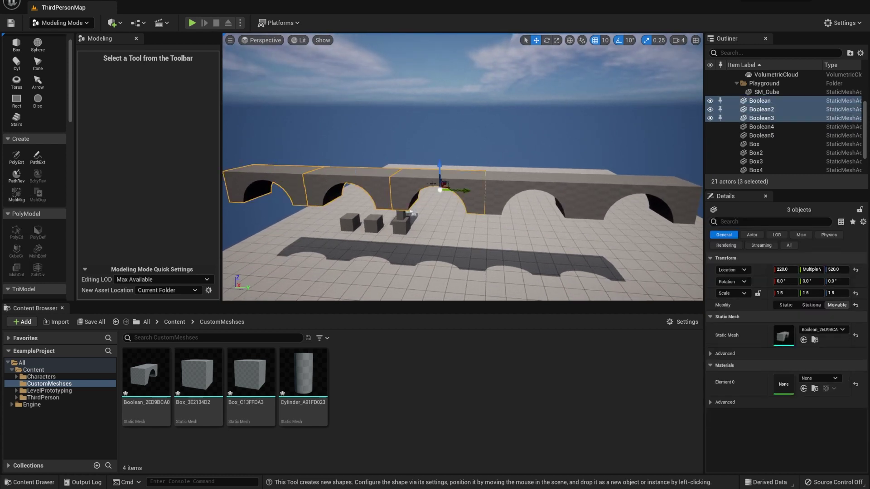
{"action": "left_click", "coordinate": [527, 187], "text": "ctrl"}
{"action": "left_click", "coordinate": [604, 186], "text": "ctrl"}
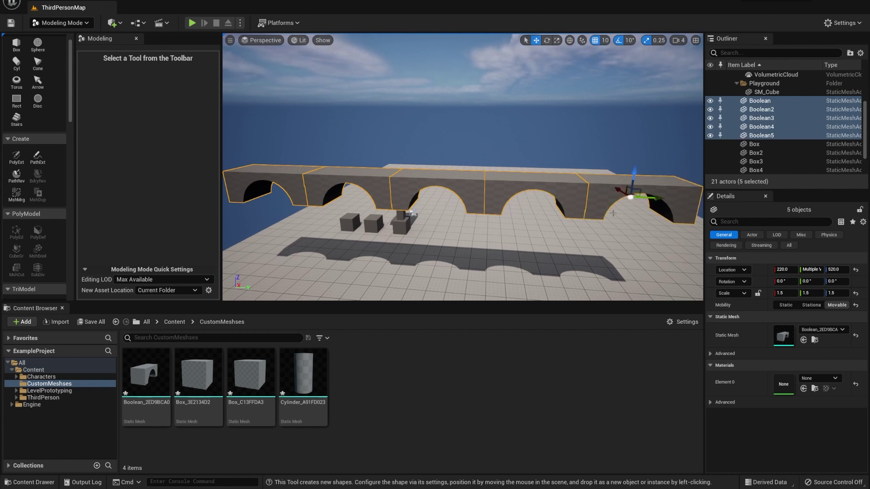
Duplicate the five selected arches upward to Z 670 and try to reselect the upper row one arch at a time
{"action": "left_click_drag", "start_coordinate": [634, 179], "coordinate": [626, 142], "text": "alt"}
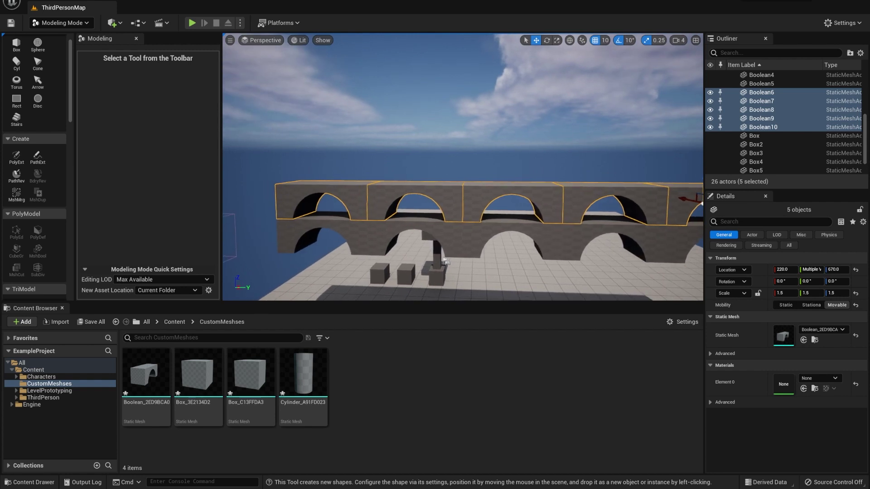
{"action": "left_click", "coordinate": [370, 191]}
{"action": "key", "text": "s"}
{"action": "right_click_drag", "start_coordinate": [352, 200], "coordinate": [341, 202]}
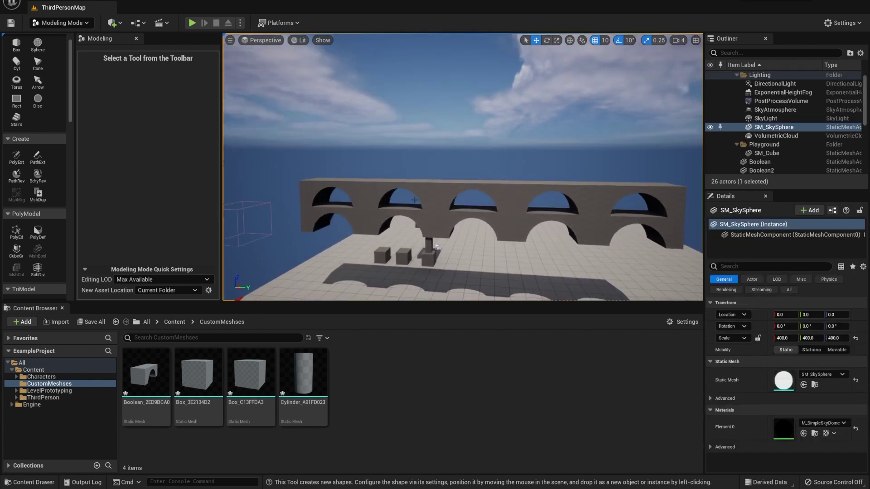
{"action": "left_click", "coordinate": [352, 200]}
{"action": "left_click", "coordinate": [424, 196]}
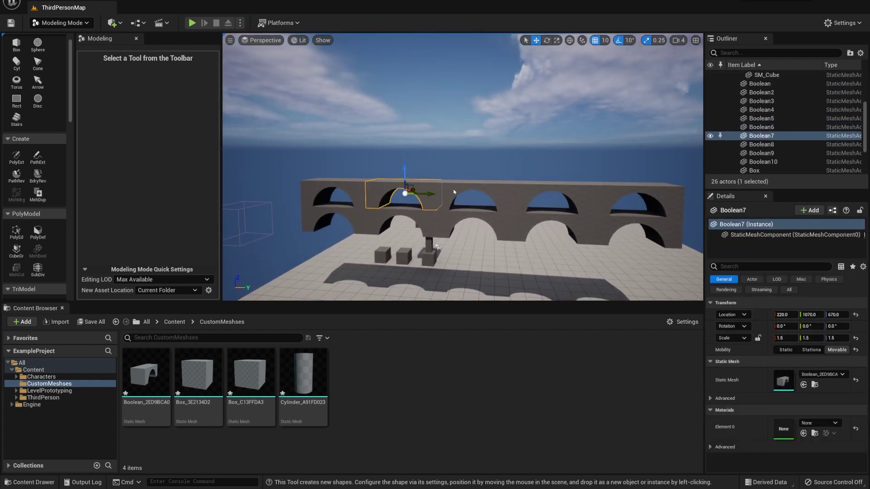
{"action": "left_click", "coordinate": [457, 191], "text": "ctrl"}
{"action": "left_click", "coordinate": [544, 193], "text": "ctrl"}
{"action": "left_click", "coordinate": [605, 193], "text": "ctrl"}
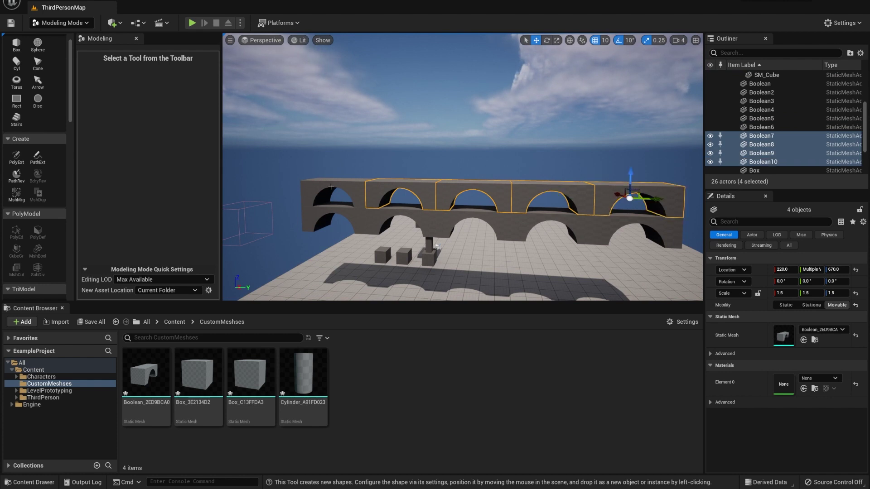
Undo the individual selections and the duplicated upper row, back to the five original arches selected
{"action": "key", "text": "ctrl+z"}
{"action": "key", "text": "ctrl+z"}
{"action": "key", "text": "ctrl+z"}
{"action": "key", "text": "ctrl+z"}
{"action": "key", "text": "ctrl+z"}
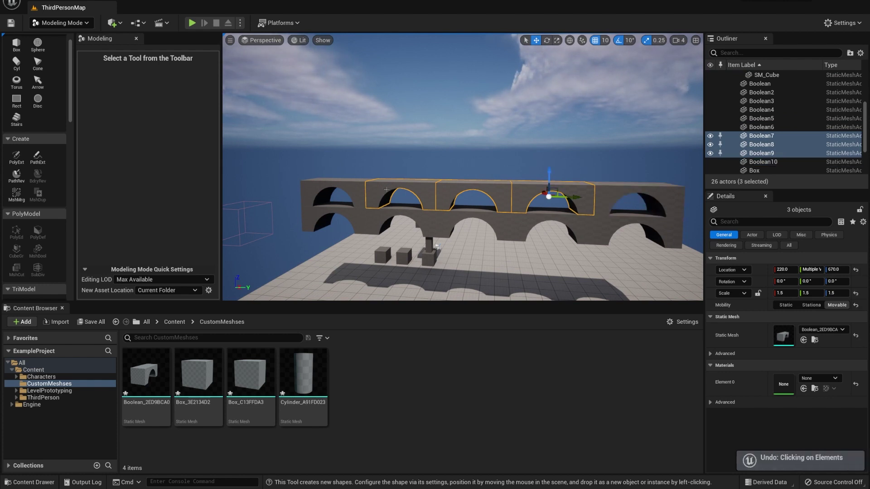
{"action": "key", "text": "ctrl+z"}
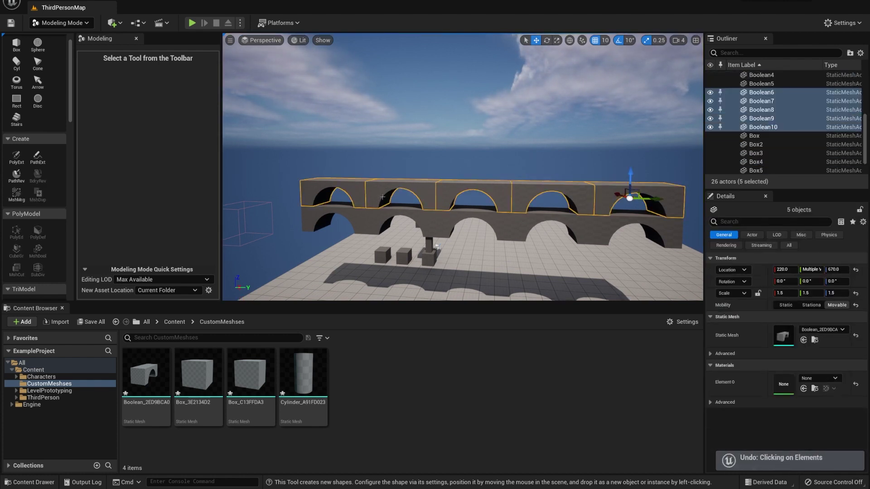
{"action": "scroll", "coordinate": [546, 232], "scroll_direction": "up", "scroll_amount": 4}
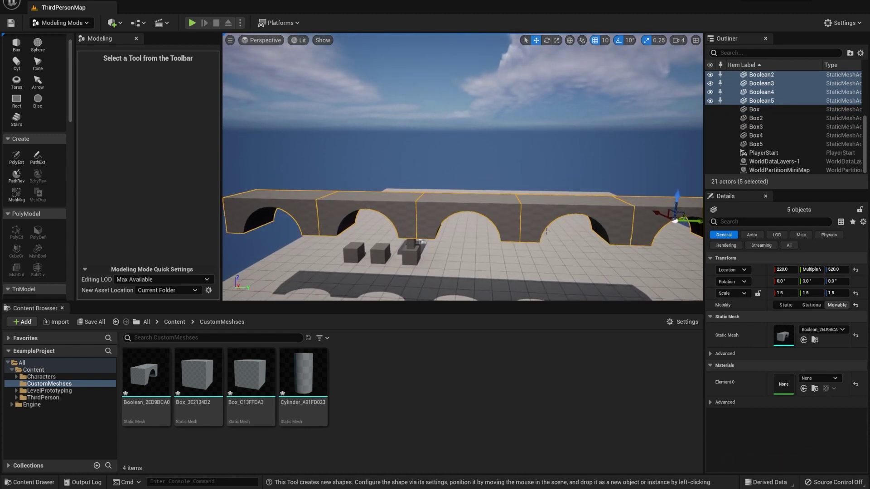
Group the five selected arches and reselect the whole group through one of its arches
{"action": "key", "text": "ctrl+g"}
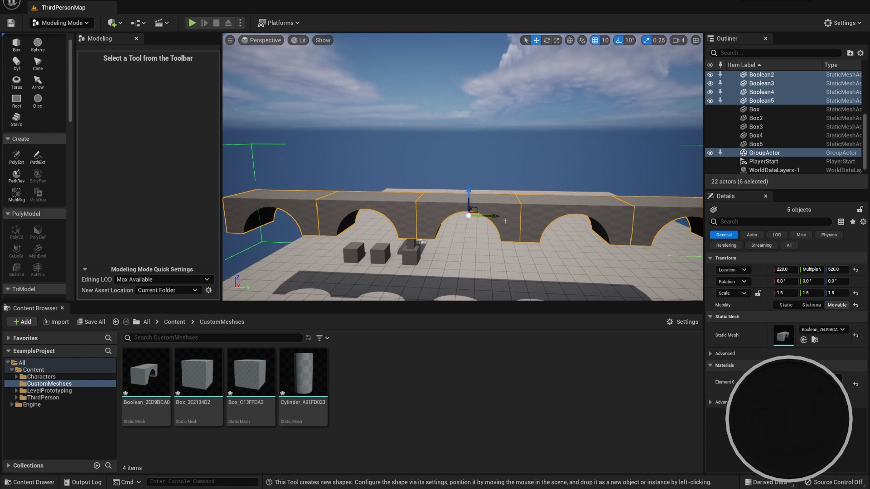
{"action": "right_click_drag", "start_coordinate": [443, 192], "coordinate": [398, 202]}
{"action": "left_click", "coordinate": [508, 161]}
{"action": "left_click", "coordinate": [473, 180]}
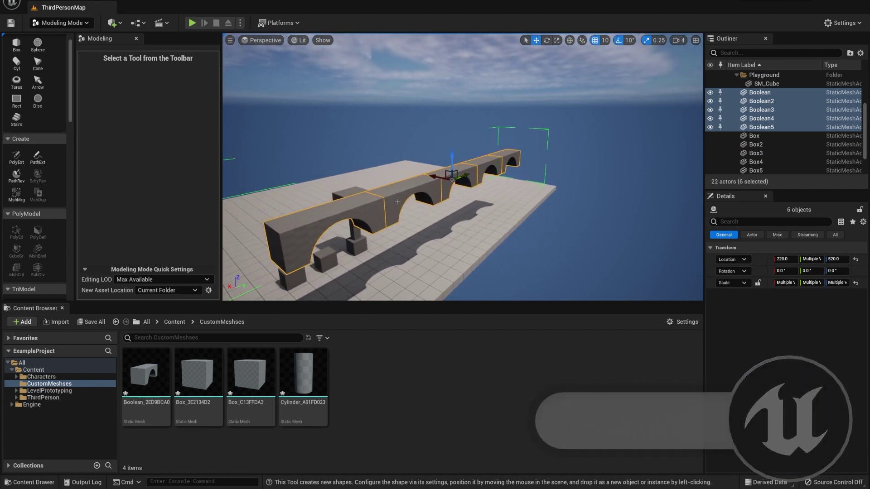
{"action": "key", "text": "f"}
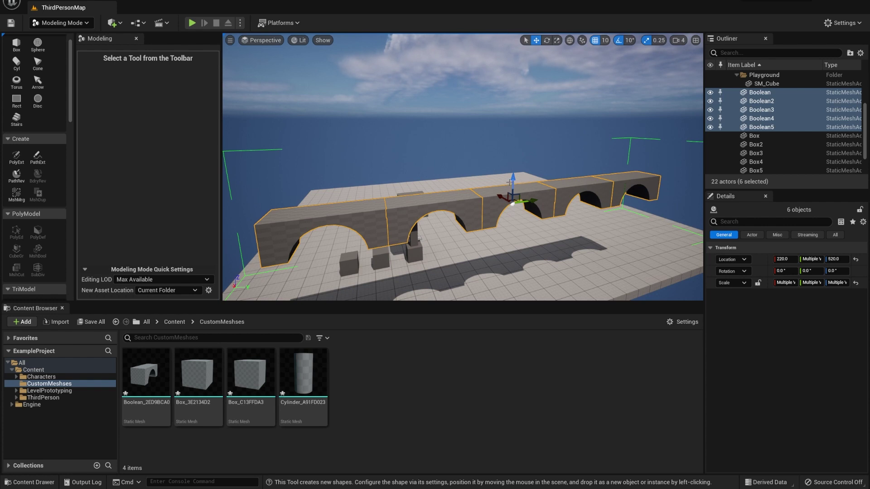
Duplicate the arch group upward twice to stack three rows, placing the top row at Z 820
{"action": "left_click_drag", "start_coordinate": [512, 182], "coordinate": [507, 119], "text": "alt"}
{"action": "key", "text": "a"}
{"action": "right_click_drag", "start_coordinate": [405, 164], "coordinate": [471, 157]}
{"action": "key", "text": "f"}
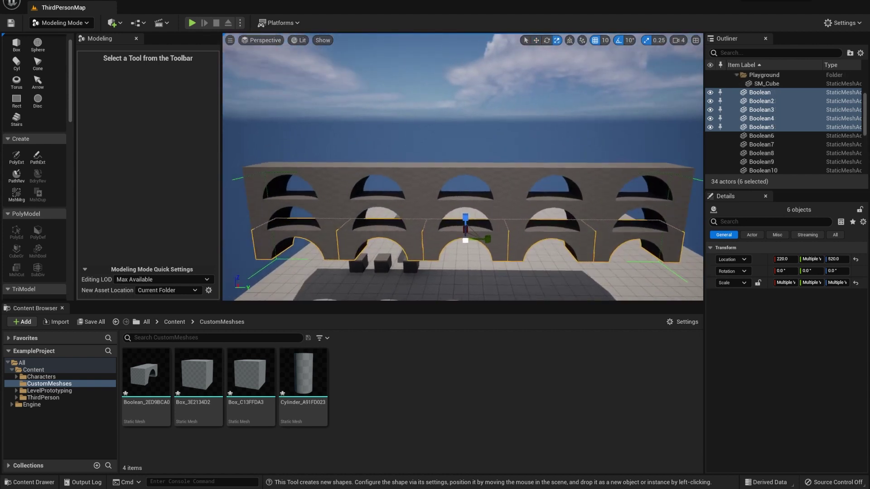
{"action": "key", "text": "q"}
{"action": "right_click_drag", "start_coordinate": [407, 190], "coordinate": [449, 190]}
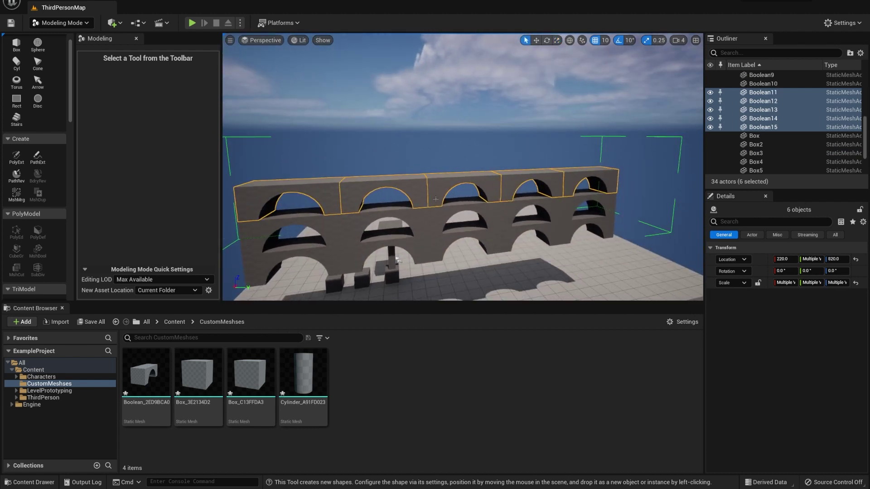
Ungroup the top row of arches
{"action": "mouse_move", "coordinate": [435, 199]}
{"action": "right_mouse_down"}
{"action": "mouse_move", "coordinate": [476, 199]}
{"action": "mouse_move", "coordinate": [427, 195]}
{"action": "right_mouse_up"}
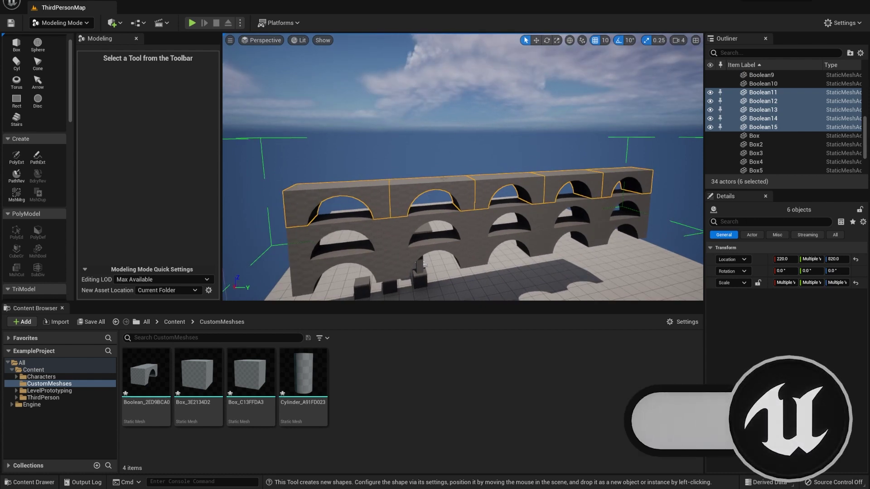
{"action": "key", "text": "shift+g"}
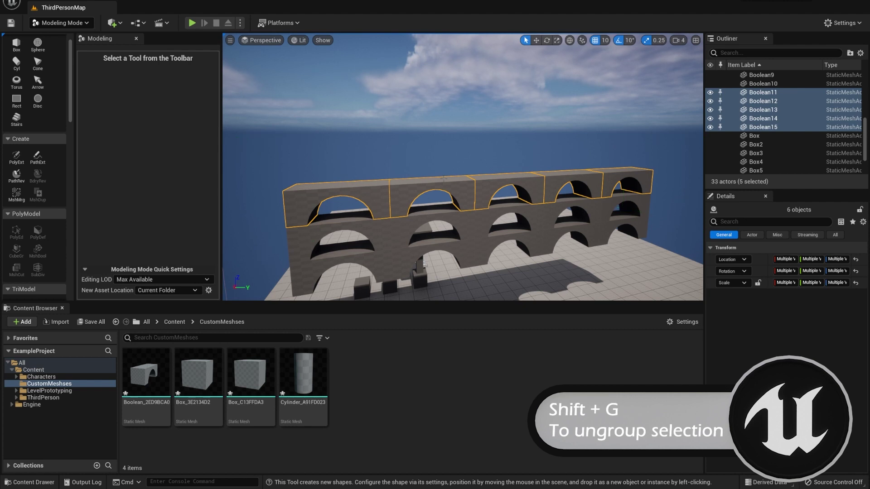
{"action": "key", "text": "a"}
{"action": "right_click_drag", "start_coordinate": [418, 212], "coordinate": [442, 218]}
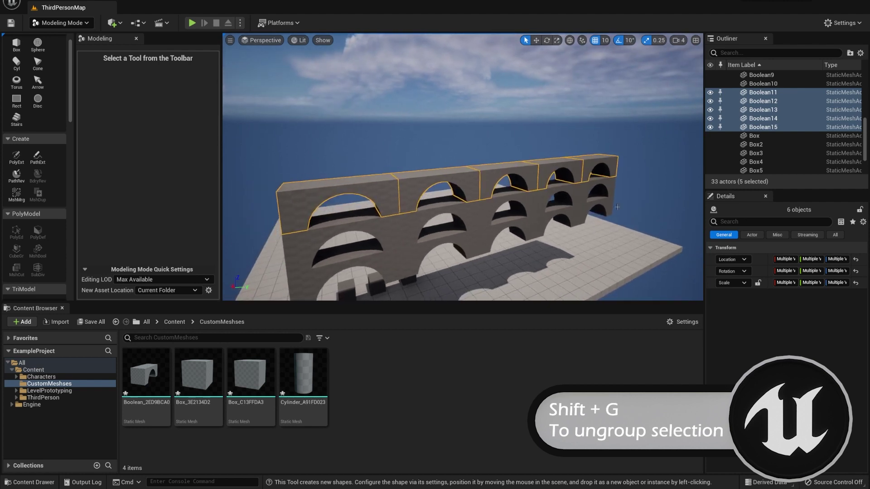
{"action": "key", "text": "w"}
{"action": "mouse_move", "coordinate": [439, 179]}
{"action": "right_mouse_down"}
{"action": "mouse_move", "coordinate": [440, 167]}
{"action": "mouse_move", "coordinate": [442, 180]}
{"action": "right_mouse_up"}
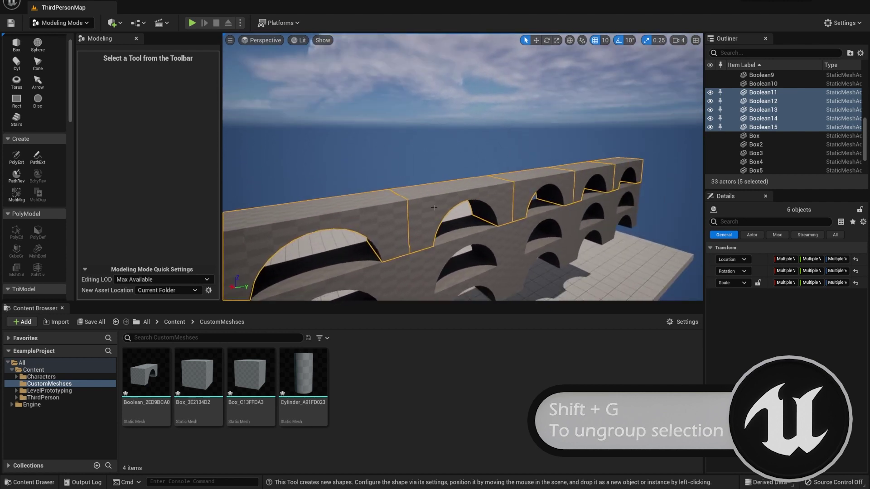
Delete the second and fourth arches from the top row
{"action": "left_click", "coordinate": [477, 230]}
{"action": "right_click_drag", "start_coordinate": [476, 230], "coordinate": [487, 222]}
{"action": "key", "text": "s"}
{"action": "right_click_drag", "start_coordinate": [463, 156], "coordinate": [448, 175]}
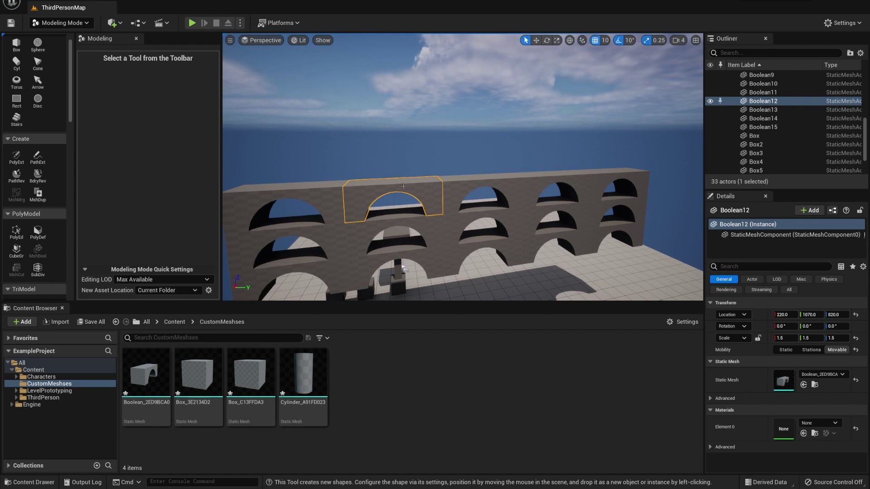
{"action": "key", "text": "Delete"}
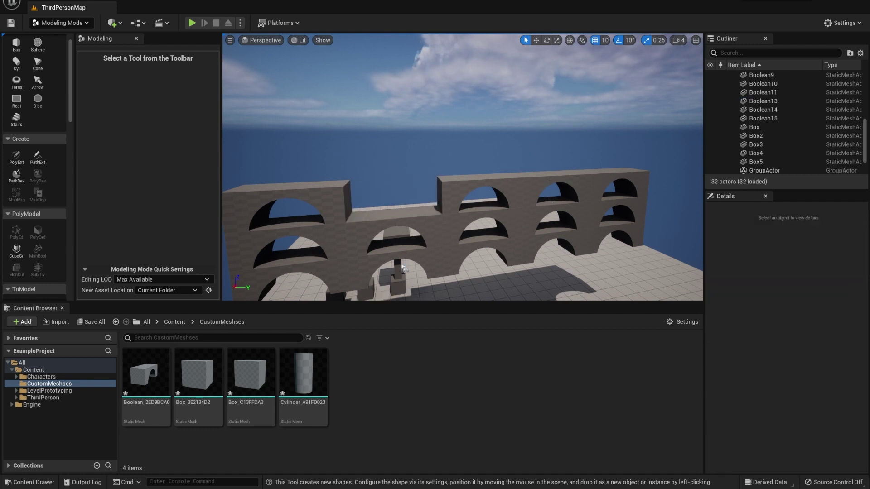
{"action": "left_click", "coordinate": [549, 180]}
{"action": "key", "text": "Delete"}
Select both lower arch rows and the three remaining top arches, and lower the whole structure to the floor
{"action": "key", "text": "w"}
{"action": "right_click_drag", "start_coordinate": [470, 173], "coordinate": [476, 193]}
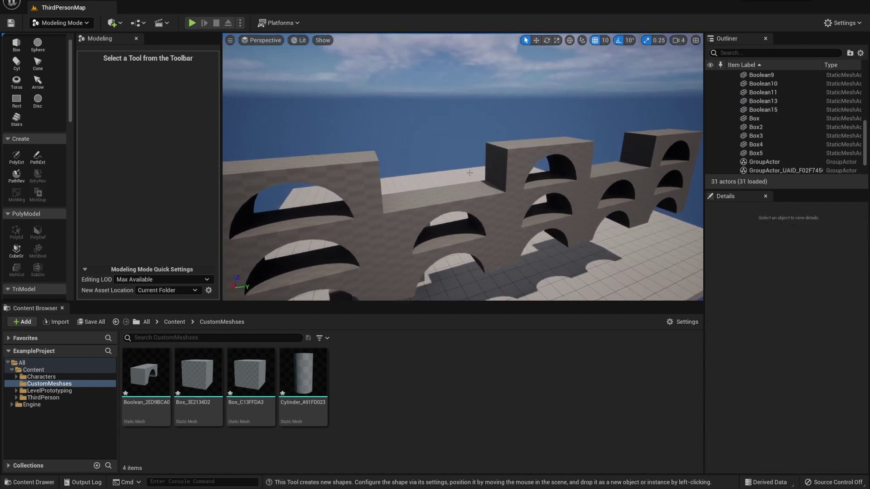
{"action": "left_click_drag", "start_coordinate": [451, 186], "coordinate": [387, 165], "text": "alt"}
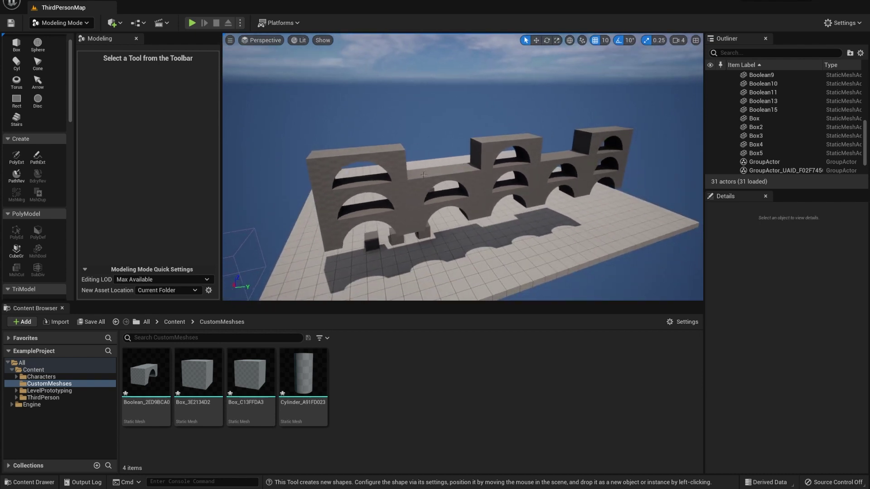
{"action": "left_click", "coordinate": [386, 165]}
{"action": "left_click", "coordinate": [394, 162], "text": "ctrl"}
{"action": "left_click", "coordinate": [499, 144], "text": "ctrl"}
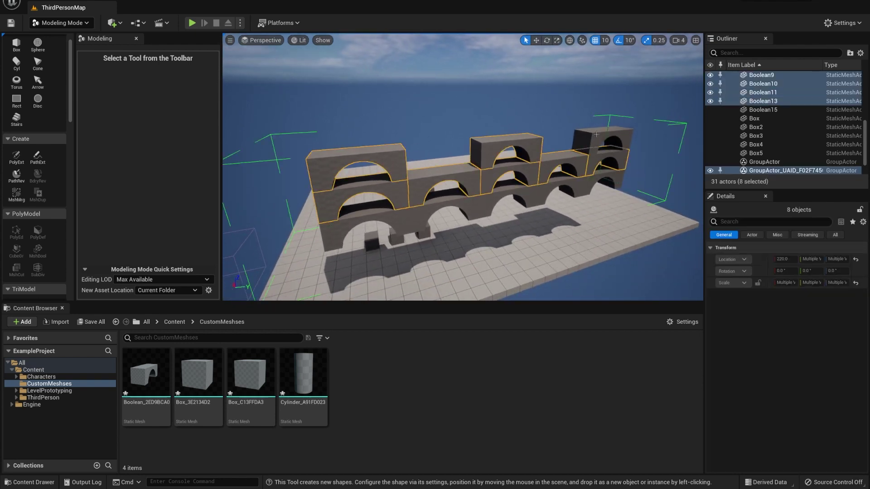
{"action": "left_click", "coordinate": [491, 163], "text": "ctrl"}
{"action": "left_click_drag", "start_coordinate": [611, 114], "coordinate": [597, 168]}
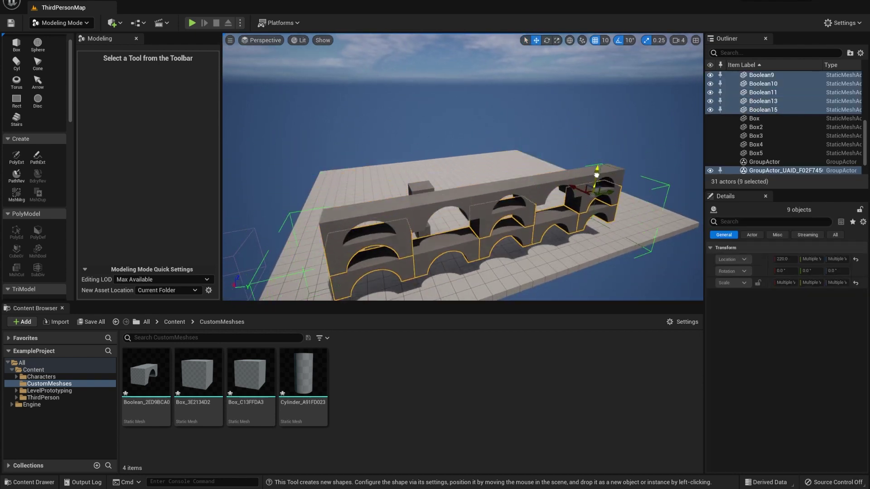
{"action": "key", "text": "ctrl+z"}
{"action": "left_click", "coordinate": [504, 192], "text": "ctrl"}
{"action": "left_click_drag", "start_coordinate": [507, 172], "coordinate": [502, 232]}
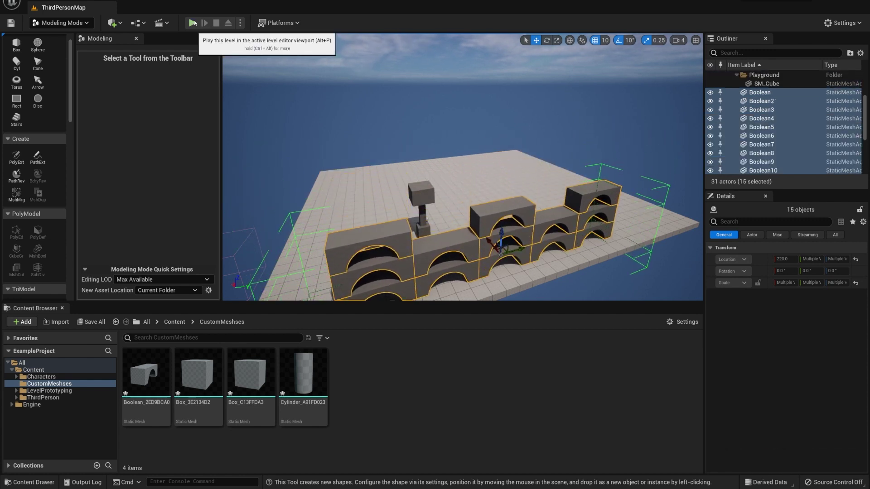
Play-test the level by running and jumping around the stacked arch structure, and end the session
{"action": "left_click", "coordinate": [192, 22]}
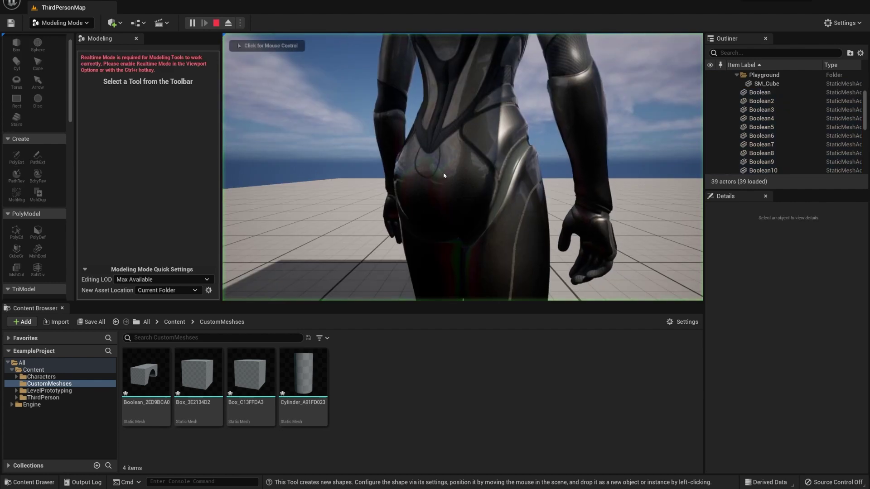
{"action": "key", "text": "a"}
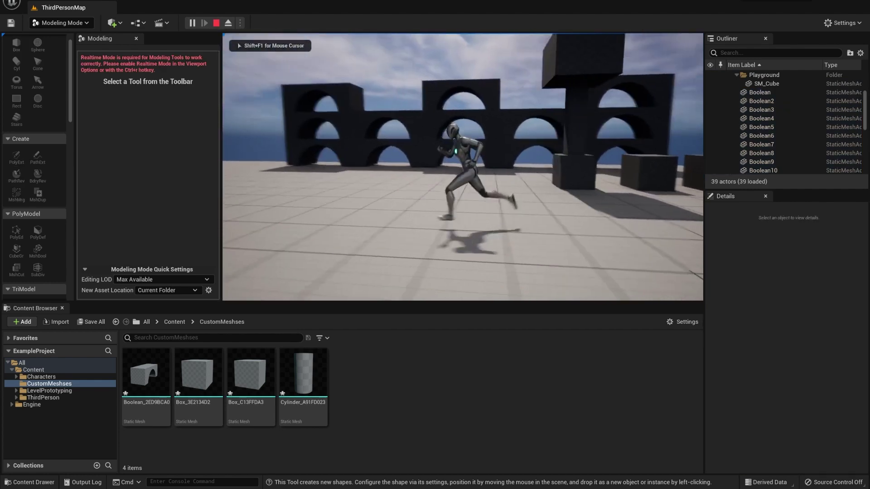
{"action": "key", "text": "space"}
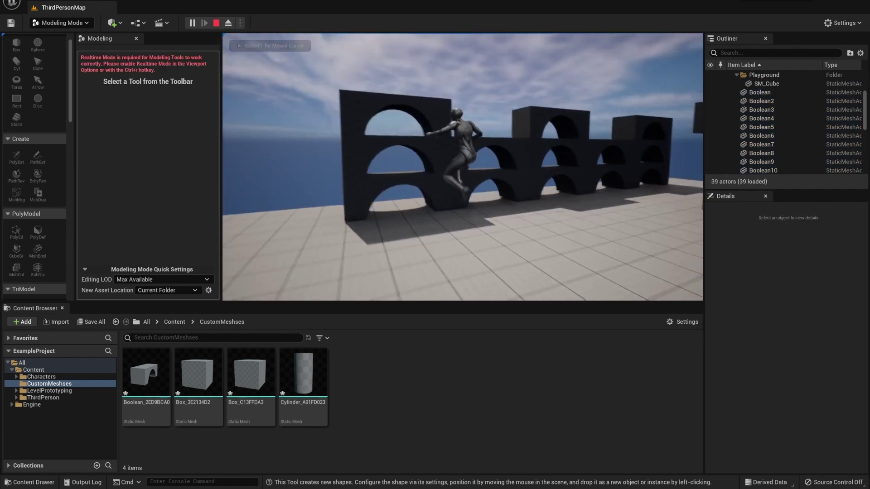
{"action": "key", "text": "s"}
{"action": "key", "text": "w"}
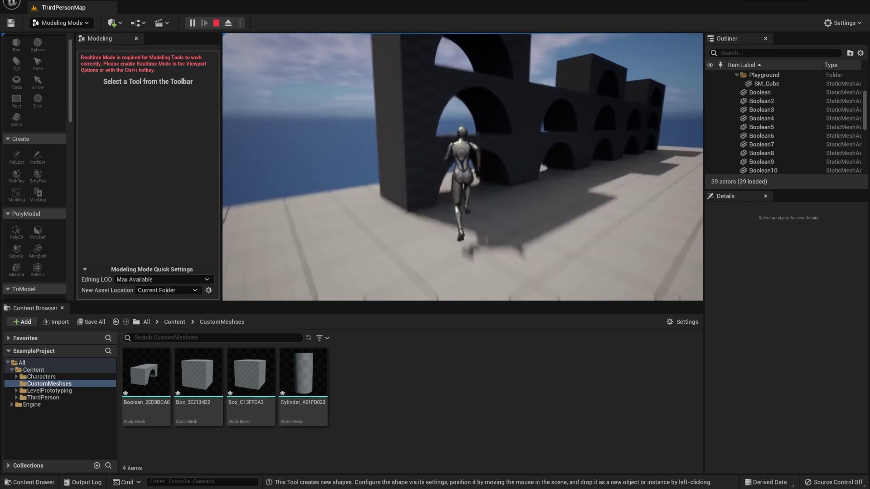
{"action": "key", "text": "space"}
{"action": "key", "text": "d"}
{"action": "key", "text": "s"}
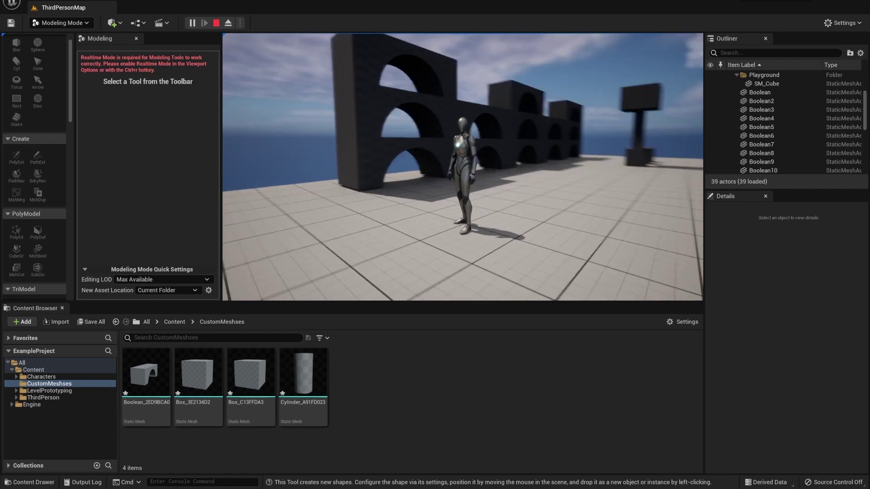
{"action": "key", "text": "Escape"}
Create a tall curved wall on the open floor by outlining a bent polygon with Polygon Extrude and raising it
{"action": "left_click_drag", "start_coordinate": [450, 184], "coordinate": [514, 210], "text": "alt"}
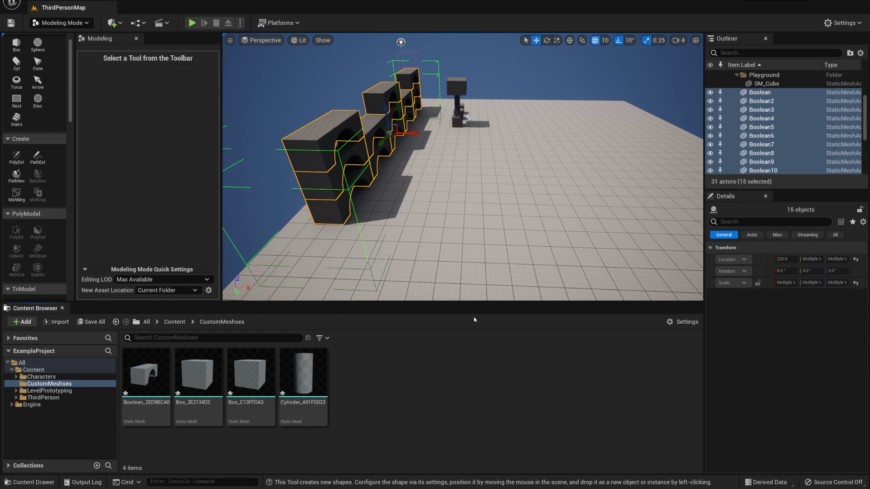
{"action": "right_click_drag", "start_coordinate": [454, 211], "coordinate": [423, 111]}
{"action": "right_click_drag", "start_coordinate": [454, 209], "coordinate": [461, 189]}
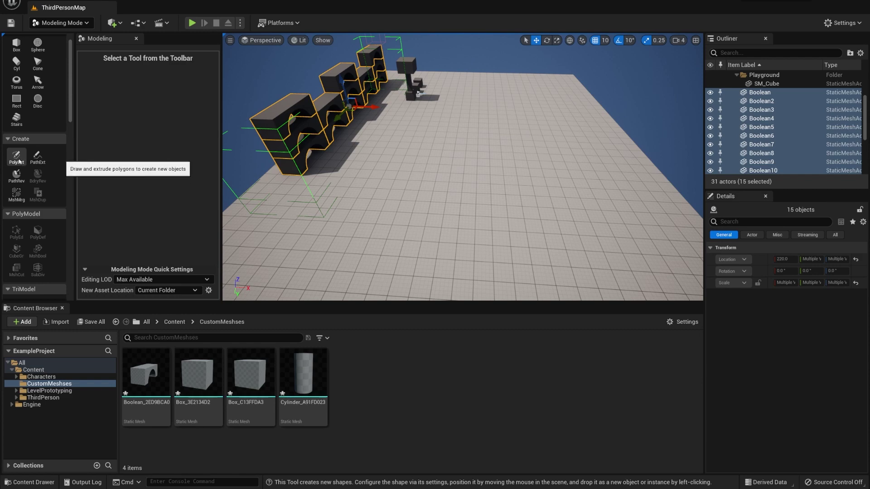
{"action": "left_click", "coordinate": [17, 158]}
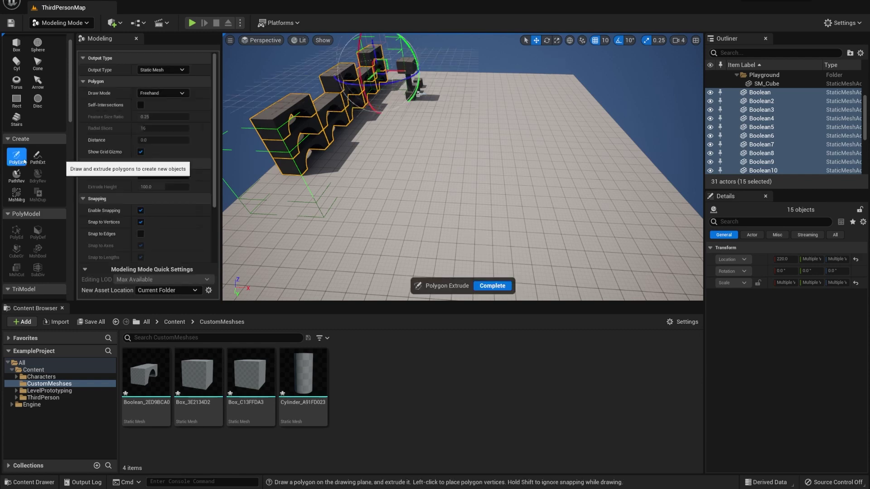
{"action": "right_click_drag", "start_coordinate": [468, 225], "coordinate": [373, 221]}
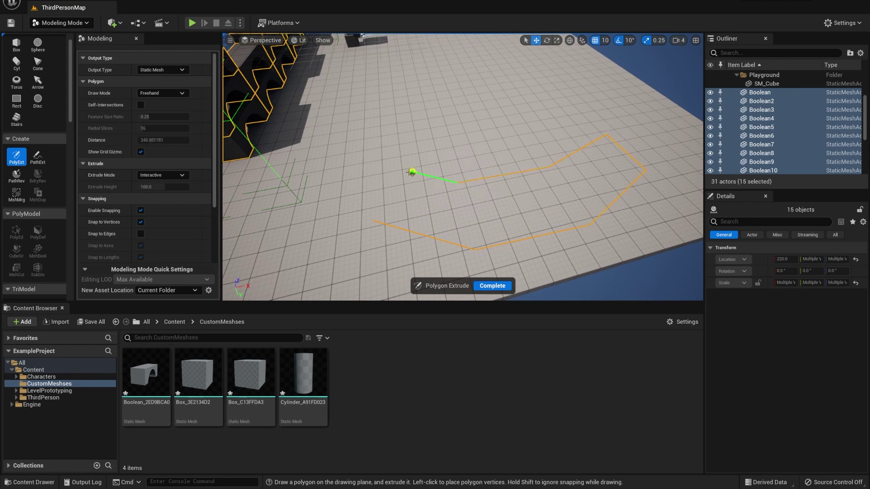
{"action": "left_click", "coordinate": [373, 221]}
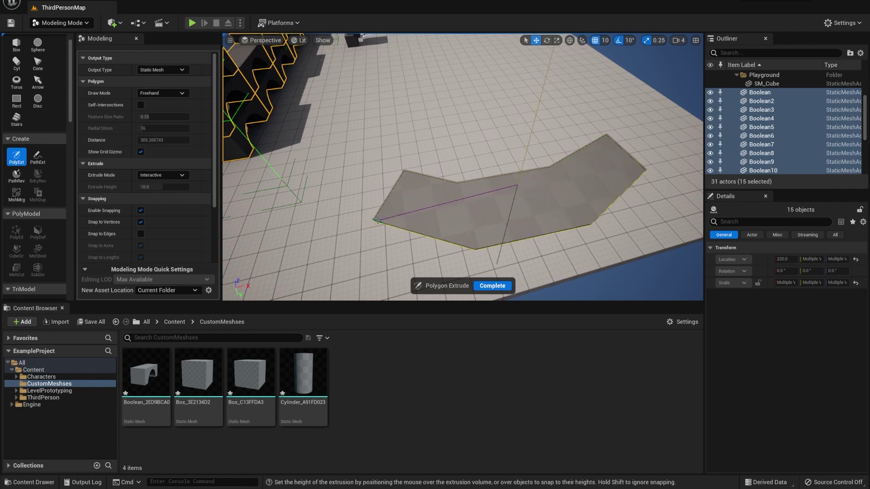
{"action": "left_click_drag", "start_coordinate": [372, 222], "coordinate": [379, 221], "text": "alt"}
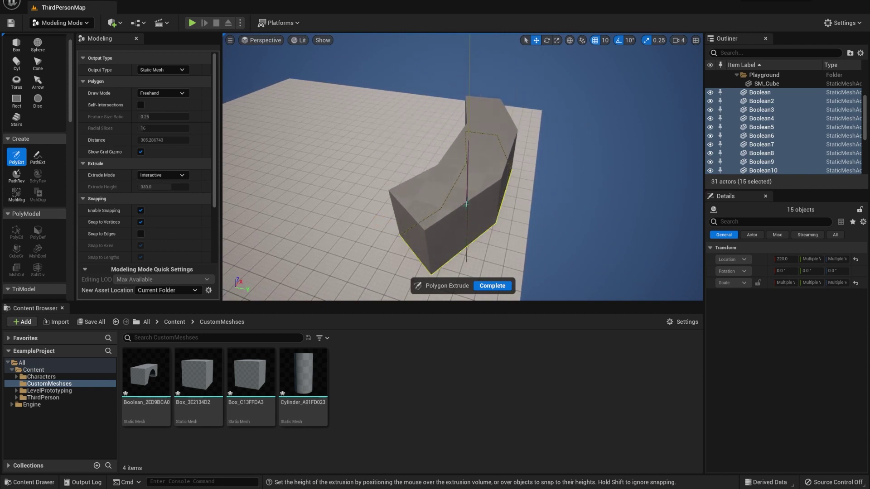
{"action": "left_click", "coordinate": [429, 142]}
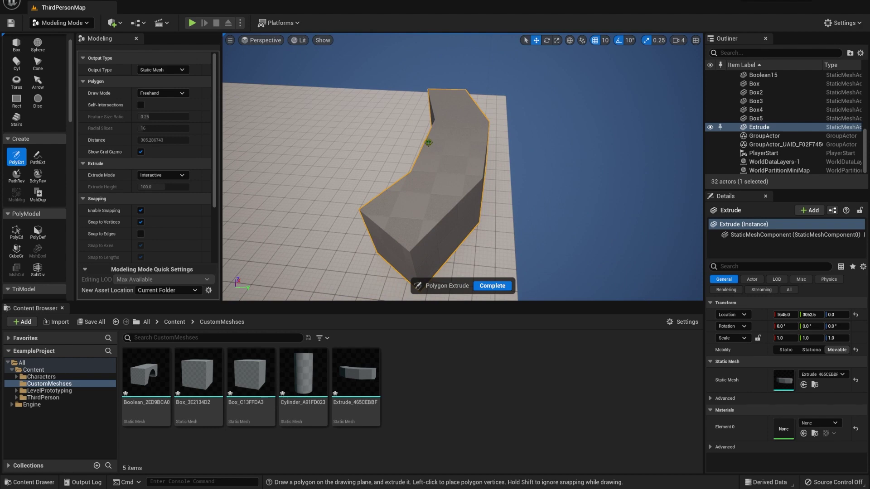
{"action": "left_click", "coordinate": [487, 286]}
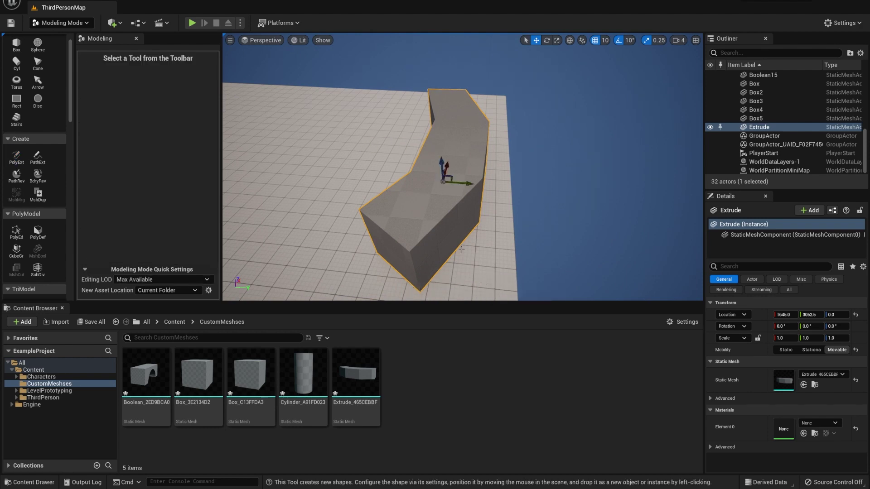
Create a second, irregular stepped block beside the curved wall with Polygon Extrude
{"action": "right_click_drag", "start_coordinate": [488, 285], "coordinate": [381, 290]}
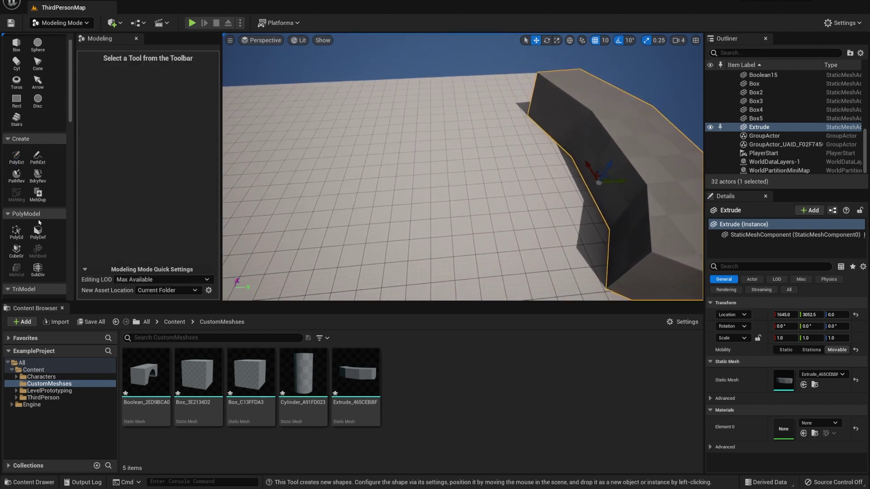
{"action": "left_click", "coordinate": [18, 156]}
{"action": "mouse_move", "coordinate": [312, 167]}
{"action": "right_mouse_down"}
{"action": "mouse_move", "coordinate": [362, 172]}
{"action": "mouse_move", "coordinate": [335, 152]}
{"action": "right_mouse_up"}
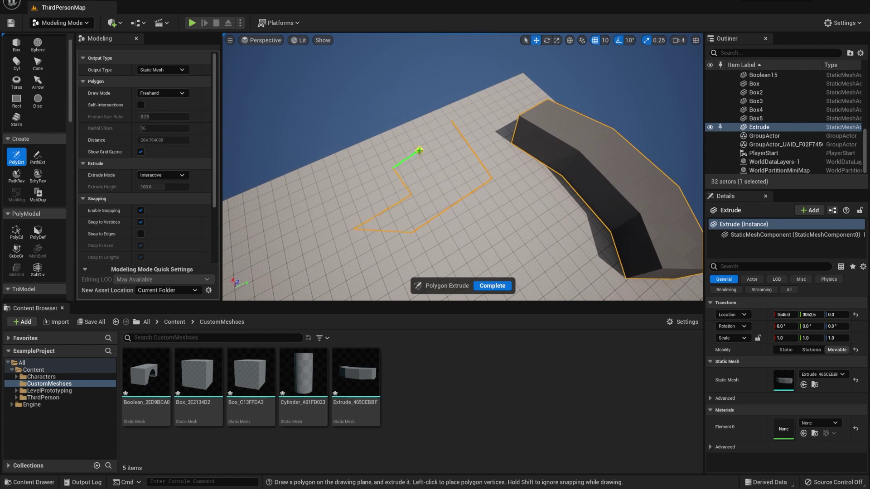
{"action": "left_click", "coordinate": [427, 149]}
{"action": "left_click", "coordinate": [424, 130]}
{"action": "left_click", "coordinate": [451, 121]}
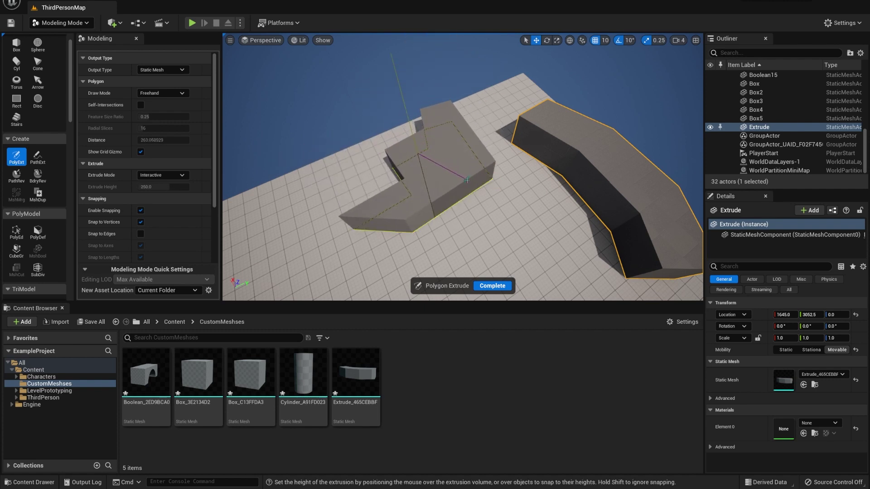
{"action": "left_click", "coordinate": [493, 286]}
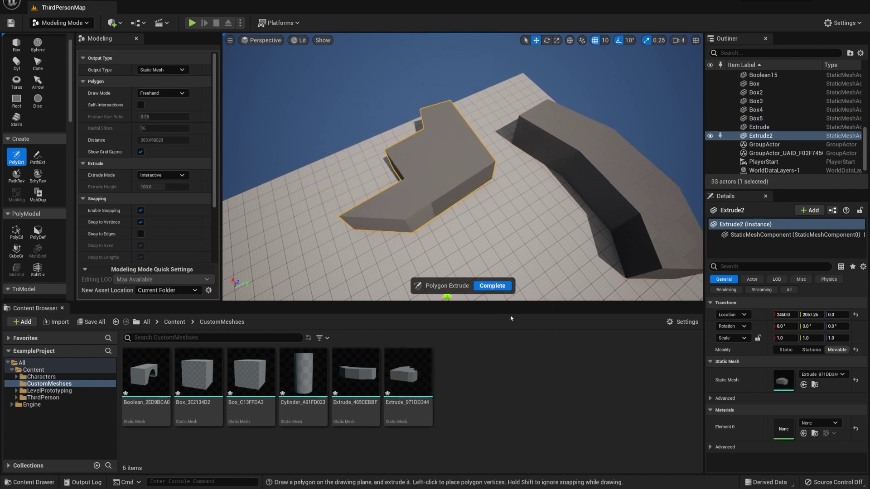
Play-test the level by running the character near the two extruded walls, and end the session
{"action": "left_click", "coordinate": [192, 22]}
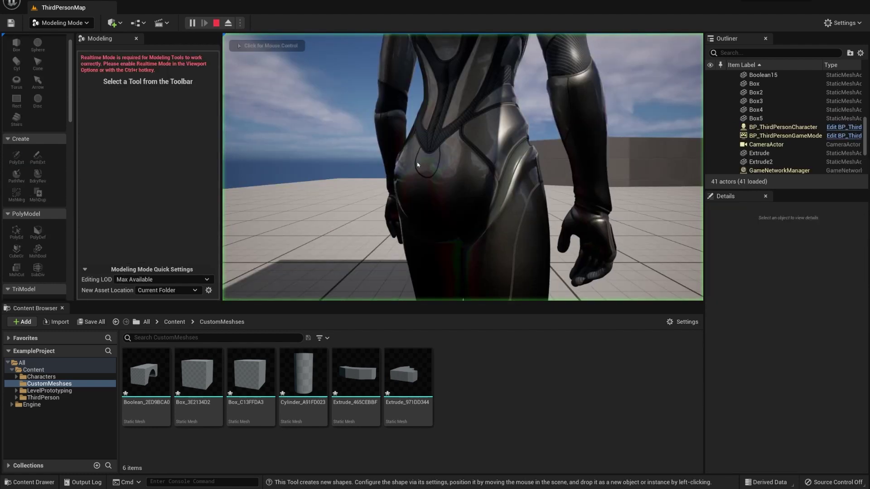
{"action": "key", "text": "w"}
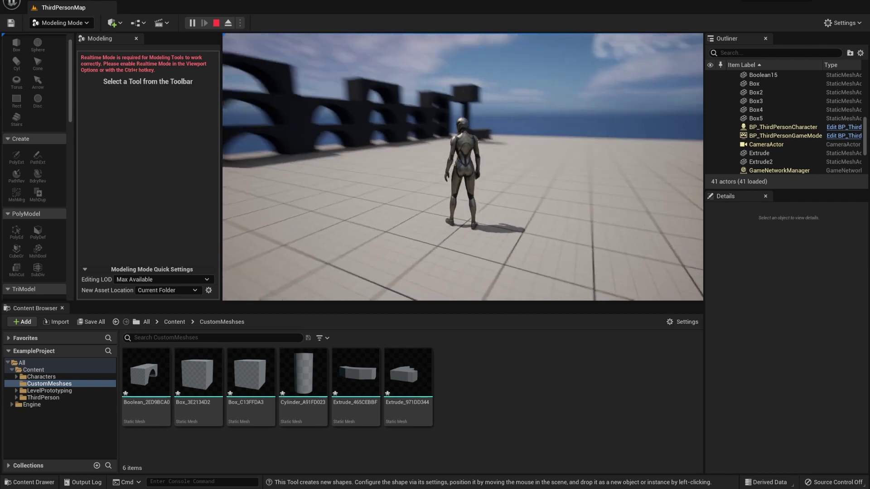
{"action": "key", "text": "w"}
{"action": "key", "text": "w"}
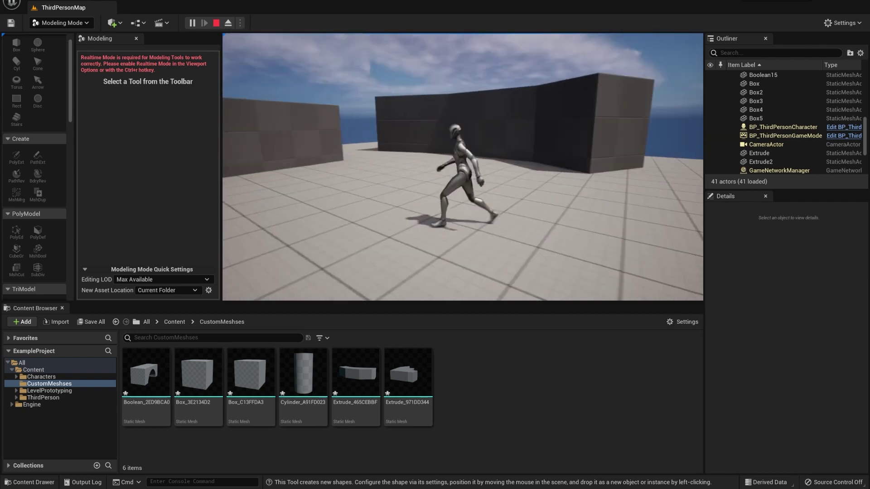
{"action": "key", "text": "w"}
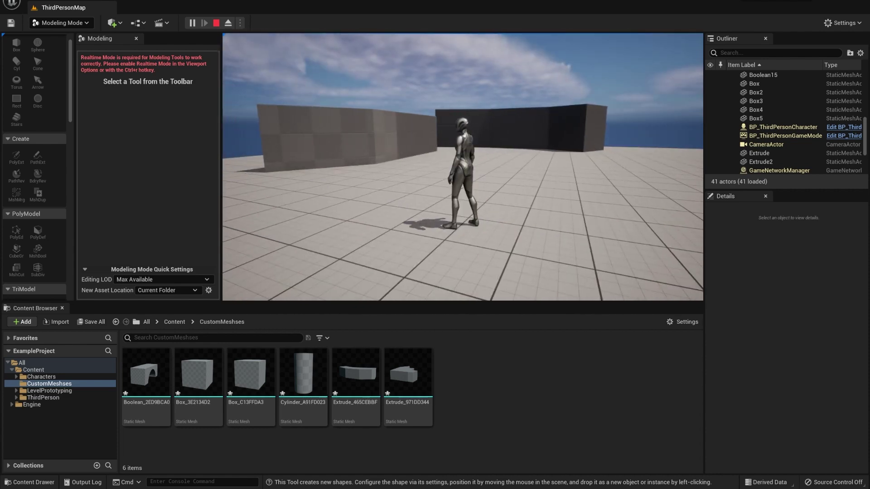
{"action": "key", "text": "Escape"}
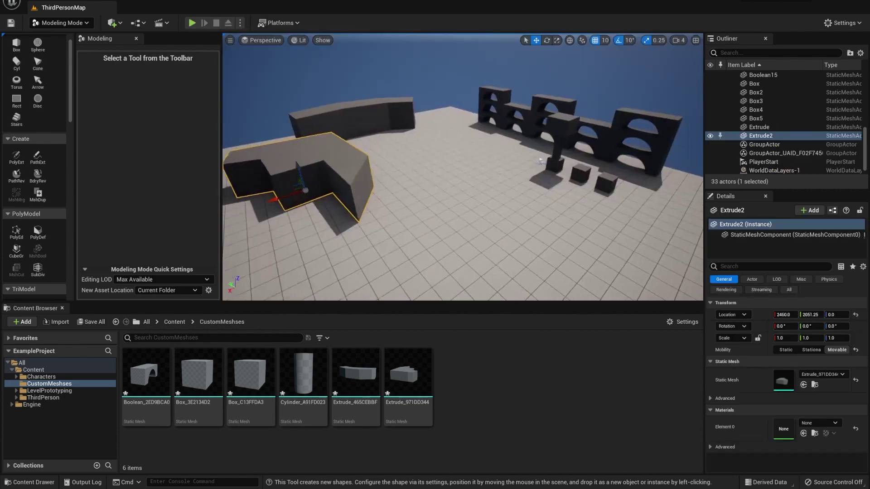
Form a pillar from box meshes with a scaled cap and base, and group its parts
{"action": "right_click_drag", "start_coordinate": [462, 167], "coordinate": [425, 181]}
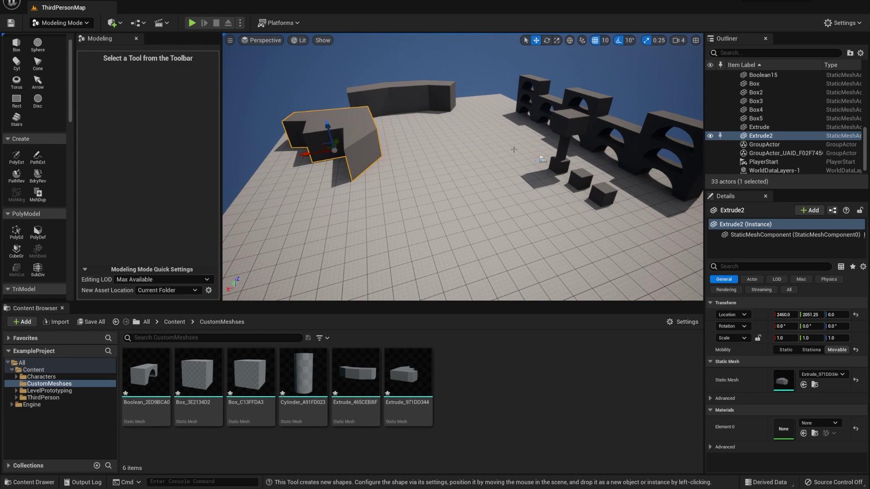
{"action": "right_click_drag", "start_coordinate": [514, 149], "coordinate": [481, 191]}
{"action": "left_click", "coordinate": [525, 204]}
{"action": "left_click", "coordinate": [428, 154]}
{"action": "key", "text": "r"}
{"action": "left_click", "coordinate": [451, 105]}
{"action": "left_click_drag", "start_coordinate": [451, 108], "coordinate": [566, 145]}
{"action": "left_click", "coordinate": [451, 177], "text": "shift"}
{"action": "left_click", "coordinate": [453, 233], "text": "shift"}
{"action": "key", "text": "ctrl+g"}
Duplicate the pillar group into a straight row of four pillars running off the edge of the floor
{"action": "key", "text": "w"}
{"action": "right_click_drag", "start_coordinate": [544, 189], "coordinate": [521, 189]}
{"action": "left_click_drag", "start_coordinate": [439, 175], "coordinate": [594, 170], "text": "alt"}
{"action": "right_click_drag", "start_coordinate": [543, 170], "coordinate": [603, 170]}
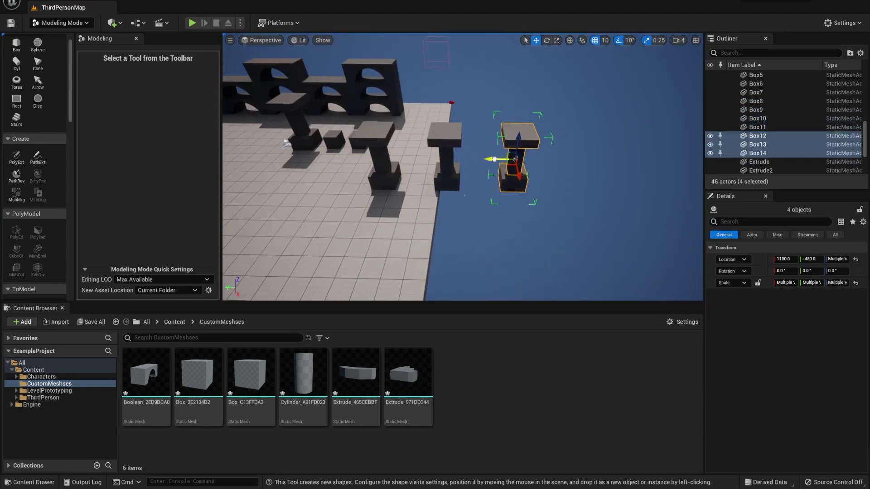
{"action": "left_click_drag", "start_coordinate": [502, 159], "coordinate": [564, 159], "text": "alt"}
Duplicate arch meshes across the pillar tops and repeat the arch run farther along the bridge
{"action": "left_click", "coordinate": [365, 144]}
{"action": "left_click", "coordinate": [308, 138], "text": "shift"}
{"action": "left_click_drag", "start_coordinate": [265, 138], "coordinate": [528, 129], "text": "alt"}
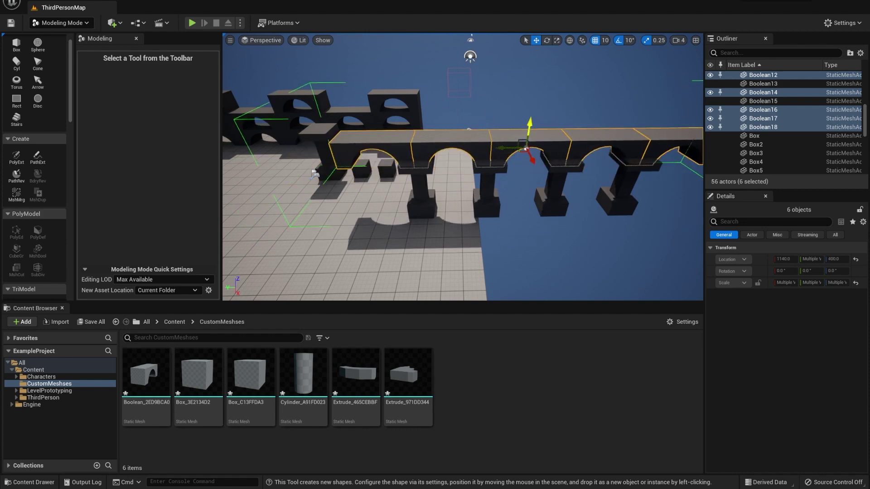
{"action": "right_click_drag", "start_coordinate": [528, 129], "coordinate": [584, 99]}
{"action": "left_click_drag", "start_coordinate": [446, 144], "coordinate": [644, 143], "text": "alt"}
Select the four pillar groups and duplicate them along the bridge beneath the added arches
{"action": "right_click_drag", "start_coordinate": [643, 143], "coordinate": [702, 138]}
{"action": "right_click_drag", "start_coordinate": [497, 146], "coordinate": [458, 149]}
{"action": "left_click", "coordinate": [468, 181]}
{"action": "left_click", "coordinate": [417, 182], "text": "shift"}
{"action": "left_click", "coordinate": [373, 181], "text": "shift"}
{"action": "left_click", "coordinate": [317, 182], "text": "shift"}
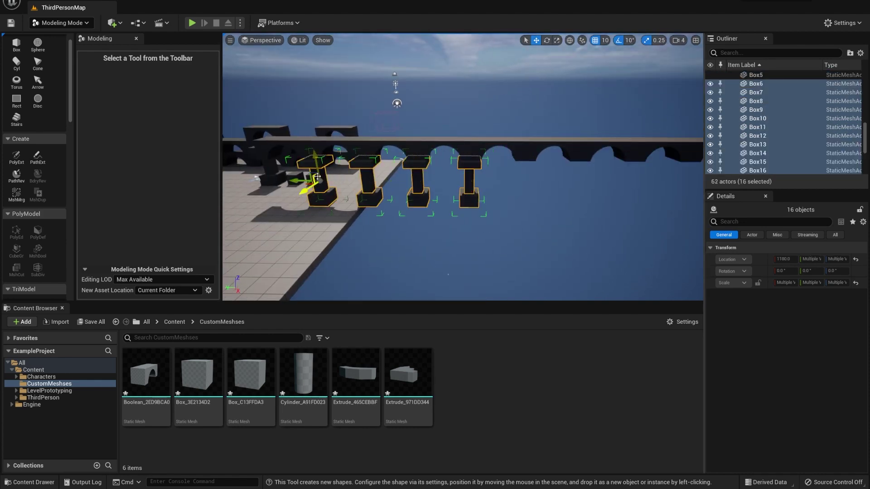
{"action": "left_click_drag", "start_coordinate": [297, 179], "coordinate": [653, 165], "text": "alt"}
{"action": "right_click_drag", "start_coordinate": [653, 165], "coordinate": [697, 165]}
{"action": "left_click_drag", "start_coordinate": [462, 168], "coordinate": [634, 168]}
Extend the bridge with another copy of the arch run and delete the surplus pieces
{"action": "right_click_drag", "start_coordinate": [634, 168], "coordinate": [655, 138]}
{"action": "left_click", "coordinate": [475, 155]}
{"action": "left_click_drag", "start_coordinate": [446, 154], "coordinate": [512, 140], "text": "alt"}
{"action": "right_click_drag", "start_coordinate": [511, 140], "coordinate": [535, 140]}
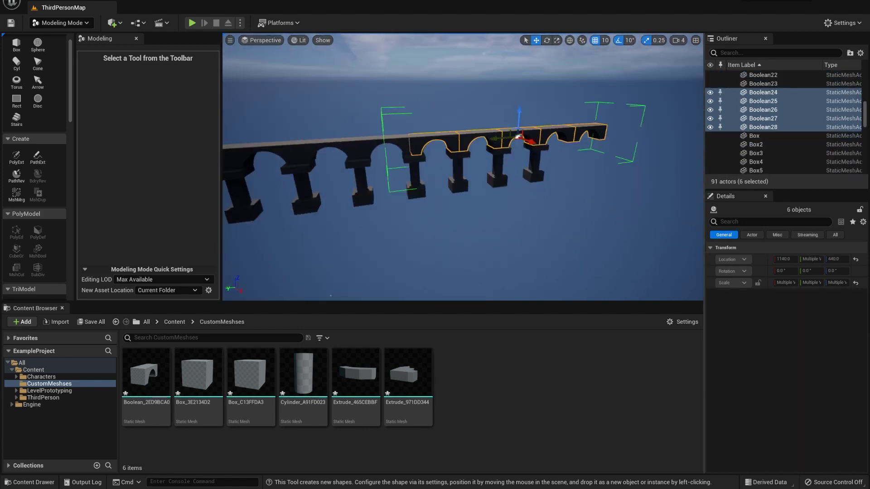
{"action": "left_click_drag", "start_coordinate": [512, 140], "coordinate": [576, 141]}
{"action": "right_click_drag", "start_coordinate": [575, 141], "coordinate": [625, 127]}
{"action": "key", "text": "Delete"}
Try to select the bridge pillars together for scaling, and undo the latest changes
{"action": "right_click_drag", "start_coordinate": [497, 154], "coordinate": [426, 181]}
{"action": "left_click", "coordinate": [311, 194]}
{"action": "left_click", "coordinate": [417, 156], "text": "shift"}
{"action": "left_click", "coordinate": [512, 136], "text": "shift"}
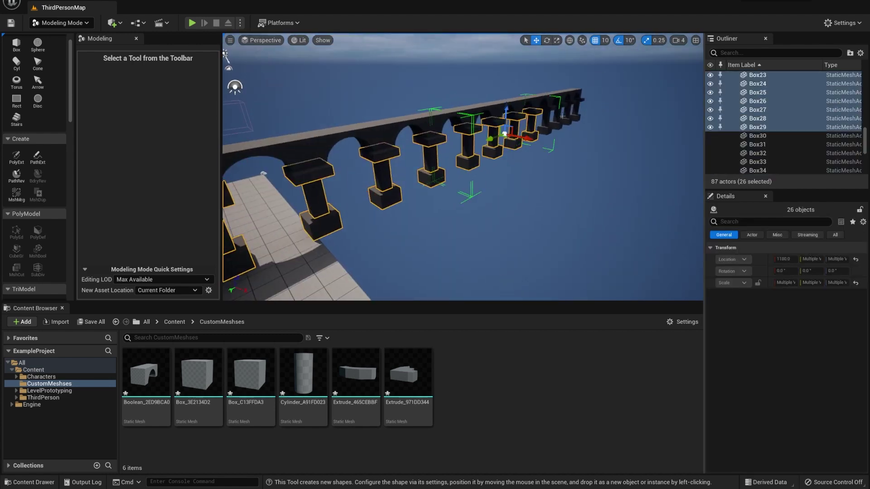
{"action": "key", "text": "r"}
{"action": "right_click_drag", "start_coordinate": [476, 136], "coordinate": [389, 196]}
{"action": "key", "text": "ctrl+z"}
{"action": "key", "text": "ctrl+z"}
{"action": "key", "text": "ctrl+z"}
{"action": "key", "text": "ctrl+z"}
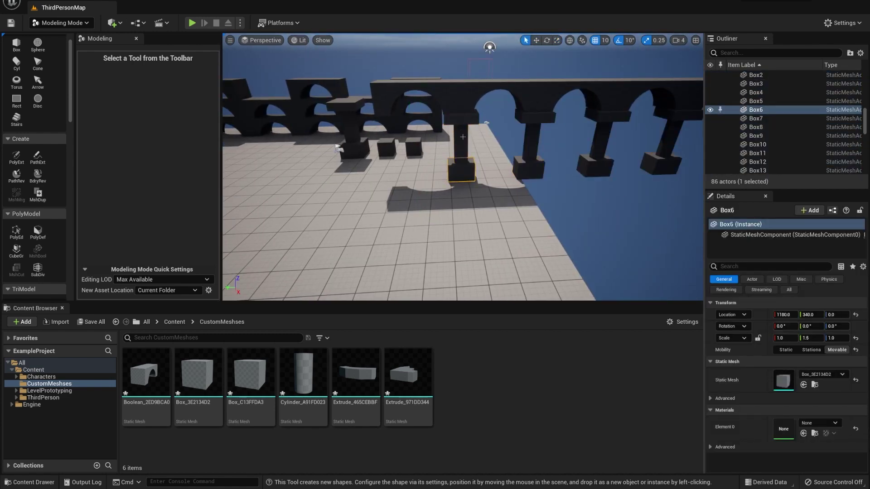
Undo several bridge edits and redo them
{"action": "right_click_drag", "start_coordinate": [452, 173], "coordinate": [362, 153]}
{"action": "key", "text": "q"}
{"action": "key", "text": "ctrl+z"}
{"action": "key", "text": "ctrl+z"}
{"action": "key", "text": "ctrl+z"}
{"action": "key", "text": "ctrl+z"}
{"action": "key", "text": "ctrl+y"}
{"action": "key", "text": "ctrl+y"}
{"action": "key", "text": "ctrl+y"}
{"action": "key", "text": "ctrl+y"}
{"action": "key", "text": "ctrl+y"}
{"action": "key", "text": "ctrl+y"}
Duplicate the whole arch bridge parallel to the original, placing the copied arches at X 1900
{"action": "key", "text": "w"}
{"action": "left_click_drag", "start_coordinate": [363, 153], "coordinate": [503, 182], "text": "alt"}
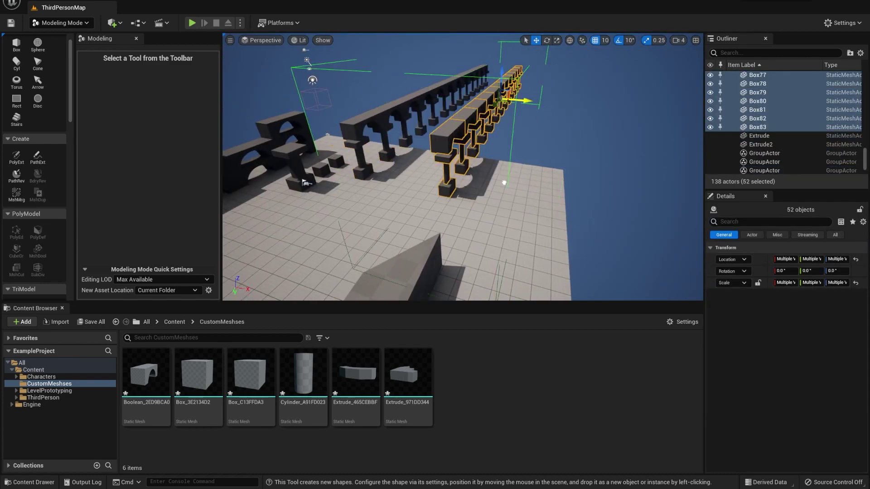
{"action": "right_click_drag", "start_coordinate": [503, 183], "coordinate": [480, 181]}
Try to ungroup the copied bridge and select its arches individually, and undo the attempts
{"action": "key", "text": "shift+g"}
{"action": "left_click", "coordinate": [512, 150]}
{"action": "left_click", "coordinate": [494, 127], "text": "ctrl"}
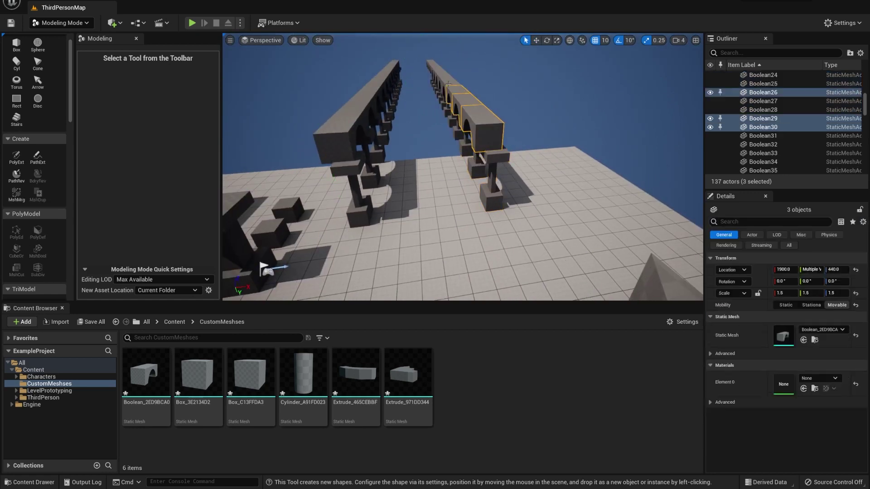
{"action": "left_click", "coordinate": [483, 115], "text": "ctrl"}
{"action": "left_click", "coordinate": [468, 102], "text": "ctrl"}
{"action": "left_click", "coordinate": [452, 83], "text": "ctrl"}
{"action": "key", "text": "ctrl+z"}
{"action": "left_click_drag", "start_coordinate": [475, 84], "coordinate": [471, 84]}
{"action": "key", "text": "ctrl+z"}
{"action": "right_click_drag", "start_coordinate": [471, 83], "coordinate": [453, 236]}
{"action": "left_click", "coordinate": [413, 136], "text": "ctrl"}
{"action": "key", "text": "ctrl+z"}
{"action": "key", "text": "q"}
{"action": "left_click", "coordinate": [449, 170], "text": "ctrl"}
{"action": "key", "text": "ctrl+z"}
Place a new box on the floor between the two bridges and scale it to 5 in X and 20 in Y
{"action": "key", "text": "w"}
{"action": "left_click", "coordinate": [453, 213]}
{"action": "left_click", "coordinate": [16, 45]}
{"action": "left_click", "coordinate": [404, 190]}
{"action": "left_click", "coordinate": [485, 286]}
{"action": "key", "text": "r"}
{"action": "left_click_drag", "start_coordinate": [426, 195], "coordinate": [466, 210]}
{"action": "right_click_drag", "start_coordinate": [465, 210], "coordinate": [448, 181]}
{"action": "left_click_drag", "start_coordinate": [469, 183], "coordinate": [494, 181]}
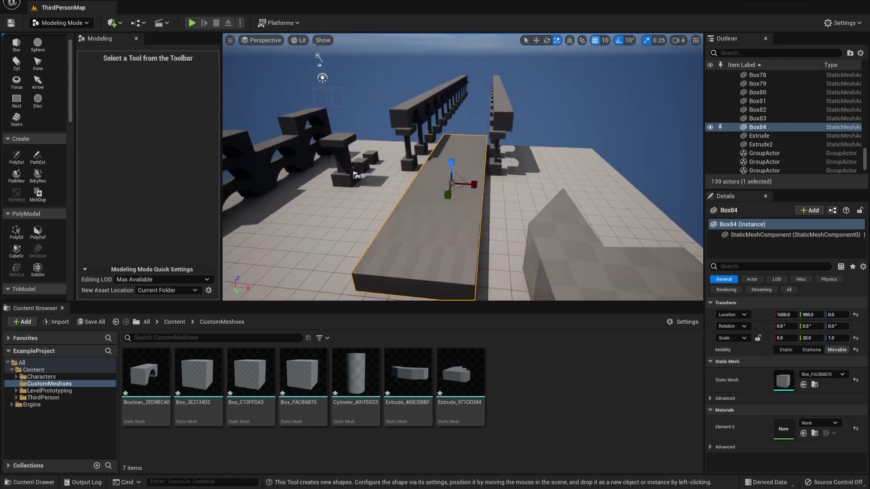
Move the slab between the front pillars of both bridges to Y 520 and rescale it to 8.75 by 5
{"action": "right_click_drag", "start_coordinate": [448, 182], "coordinate": [498, 190]}
{"action": "key", "text": "w"}
{"action": "mouse_move", "coordinate": [398, 142]}
{"action": "left_mouse_down"}
{"action": "mouse_move", "coordinate": [380, 132]}
{"action": "mouse_move", "coordinate": [399, 132]}
{"action": "left_mouse_up"}
{"action": "right_click_drag", "start_coordinate": [399, 132], "coordinate": [435, 136]}
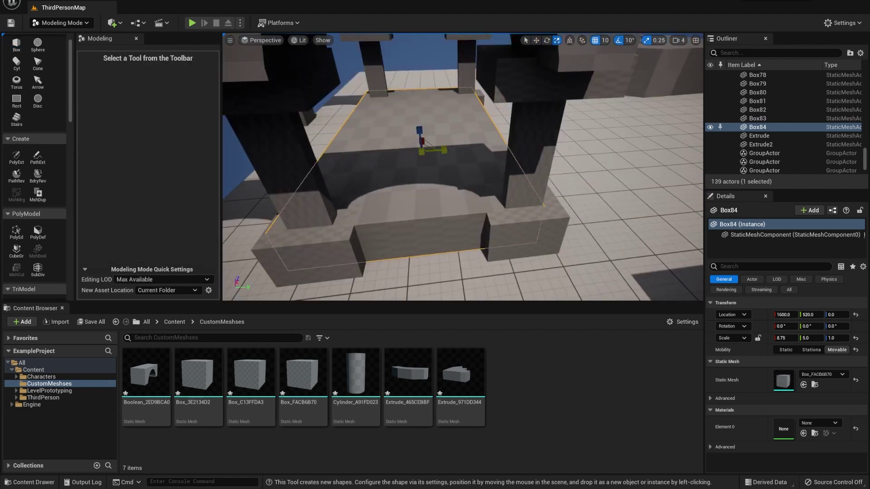
{"action": "left_click_drag", "start_coordinate": [446, 151], "coordinate": [451, 151]}
{"action": "right_click_drag", "start_coordinate": [451, 151], "coordinate": [435, 167]}
Place another box over the slab and scale it as a cutting shape
{"action": "left_click", "coordinate": [16, 44]}
{"action": "left_click", "coordinate": [462, 148]}
{"action": "key", "text": "Return"}
{"action": "key", "text": "ctrl+z"}
{"action": "left_click", "coordinate": [448, 151]}
{"action": "key", "text": "r"}
{"action": "left_click", "coordinate": [462, 163]}
{"action": "key", "text": "w"}
Cut the box out of the slab with a Mesh Boolean to form a recess
{"action": "left_click", "coordinate": [340, 113]}
{"action": "left_click", "coordinate": [437, 186]}
{"action": "left_click", "coordinate": [437, 164], "text": "shift"}
{"action": "left_click", "coordinate": [37, 251]}
{"action": "left_click", "coordinate": [472, 285]}
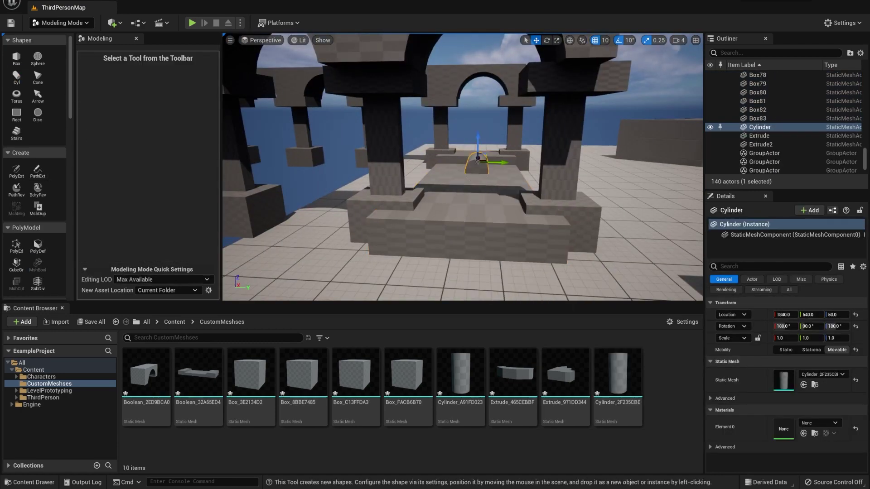
Position and size the horizontal cylinder so it runs lengthwise through the slab as a cutting shape
{"action": "right_click_drag", "start_coordinate": [408, 181], "coordinate": [351, 114]}
{"action": "key", "text": "w"}
{"action": "left_click_drag", "start_coordinate": [352, 103], "coordinate": [351, 119]}
{"action": "left_click", "coordinate": [317, 204], "text": "shift"}
{"action": "right_click_drag", "start_coordinate": [407, 181], "coordinate": [462, 167]}
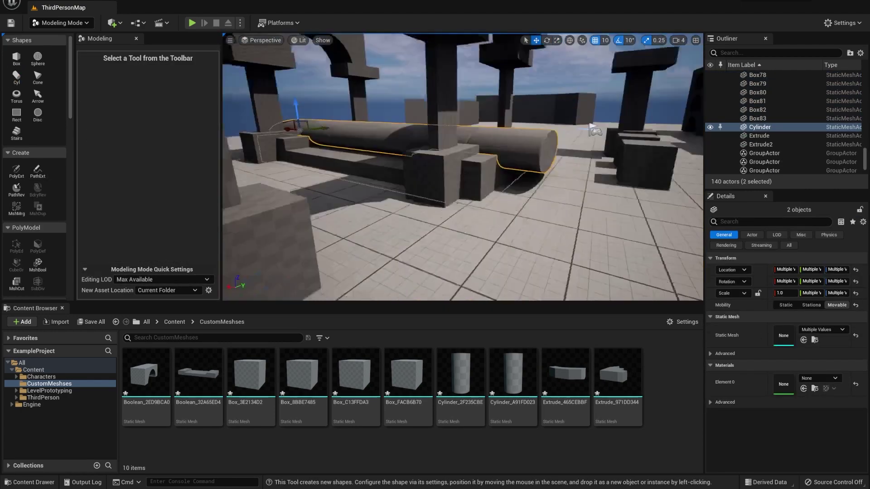
Subtract the cylinder from the slab with a Mesh Boolean, using Difference A - B, to carve a curved scoop
{"action": "left_click", "coordinate": [471, 184]}
{"action": "left_click", "coordinate": [462, 154], "text": "shift"}
{"action": "left_click", "coordinate": [38, 265]}
{"action": "right_click_drag", "start_coordinate": [481, 290], "coordinate": [486, 179]}
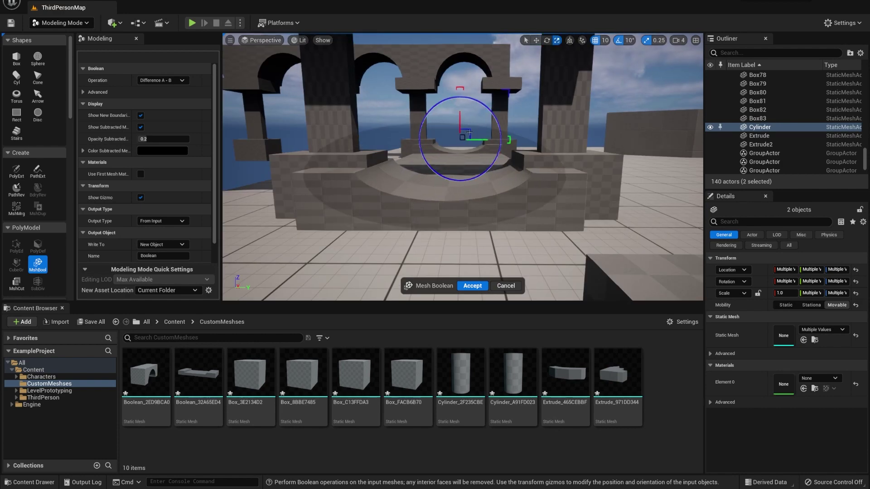
{"action": "left_click", "coordinate": [469, 285]}
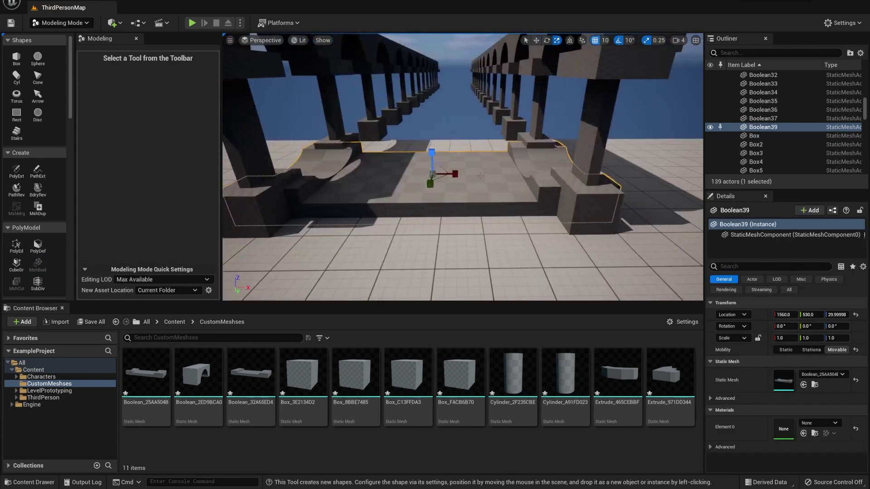
Duplicate the scooped slab repeatedly along Y to lay a continuous floor between the two rows of arches
{"action": "right_click_drag", "start_coordinate": [453, 181], "coordinate": [410, 145]}
{"action": "left_click_drag", "start_coordinate": [408, 144], "coordinate": [354, 150], "text": "alt"}
{"action": "right_click_drag", "start_coordinate": [354, 150], "coordinate": [367, 161]}
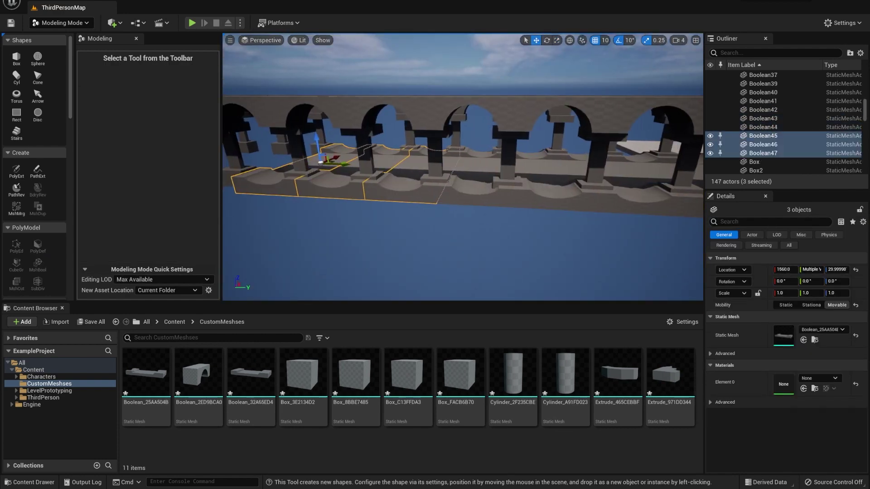
{"action": "left_click_drag", "start_coordinate": [367, 161], "coordinate": [317, 159], "text": "alt"}
{"action": "right_click_drag", "start_coordinate": [317, 159], "coordinate": [376, 167]}
{"action": "left_click_drag", "start_coordinate": [376, 168], "coordinate": [290, 162], "text": "alt"}
{"action": "right_click_drag", "start_coordinate": [290, 162], "coordinate": [317, 190]}
{"action": "left_click", "coordinate": [578, 93], "text": "shift"}
Move the arch mesh beneath one side of the bridge floor and stretch it to scale 1.5, 2.25, 8.75
{"action": "right_click_drag", "start_coordinate": [453, 181], "coordinate": [425, 203]}
{"action": "left_click", "coordinate": [388, 237]}
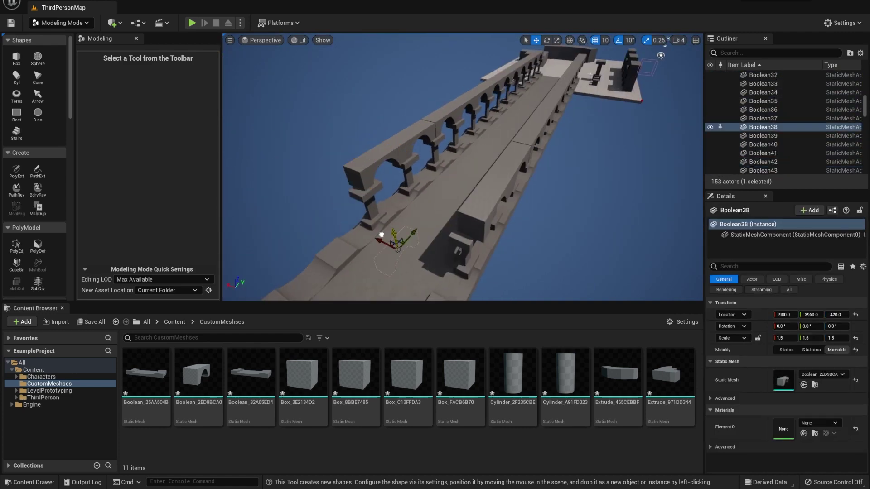
{"action": "right_click_drag", "start_coordinate": [388, 237], "coordinate": [389, 210]}
{"action": "left_click_drag", "start_coordinate": [414, 207], "coordinate": [424, 205]}
{"action": "right_click_drag", "start_coordinate": [423, 205], "coordinate": [407, 154]}
{"action": "left_click_drag", "start_coordinate": [393, 272], "coordinate": [385, 200]}
{"action": "left_click_drag", "start_coordinate": [380, 199], "coordinate": [332, 168]}
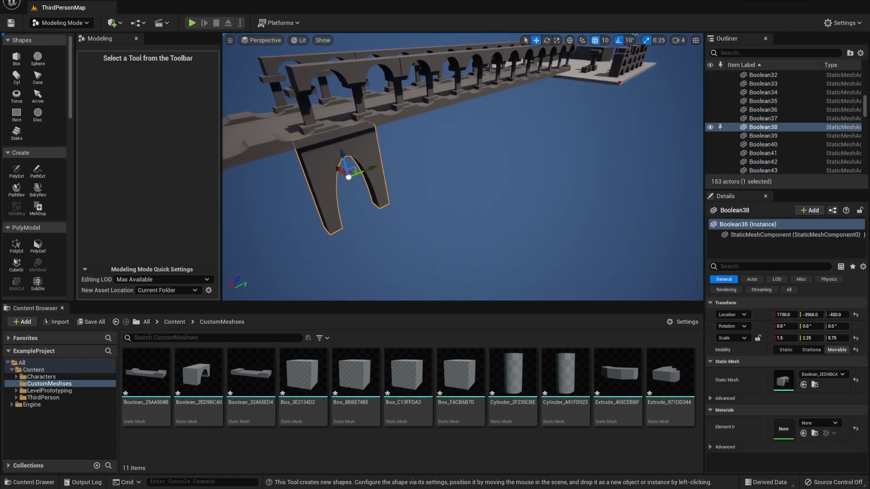
Duplicate the stretched arch along Y to form a continuous row of supports under the bridge's side
{"action": "right_click_drag", "start_coordinate": [418, 190], "coordinate": [389, 190]}
{"action": "left_click_drag", "start_coordinate": [399, 188], "coordinate": [442, 181]}
{"action": "right_click_drag", "start_coordinate": [431, 189], "coordinate": [448, 195]}
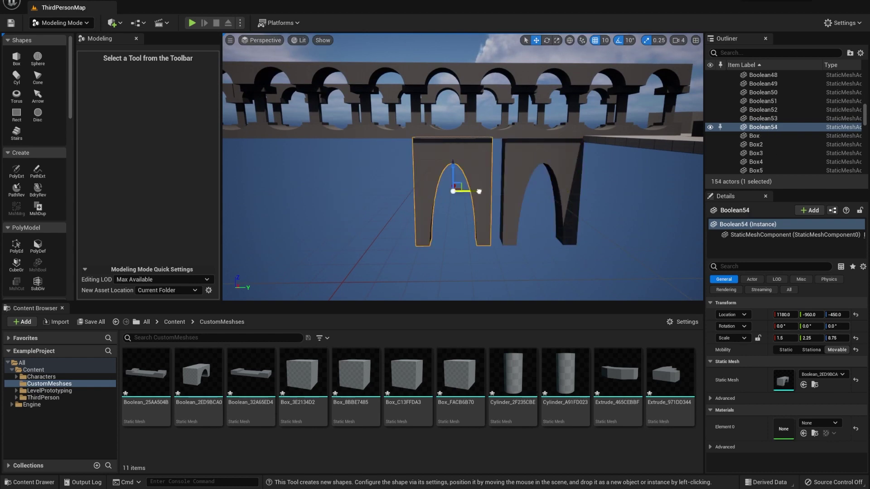
{"action": "left_click_drag", "start_coordinate": [479, 191], "coordinate": [489, 191], "text": "alt"}
{"action": "left_click_drag", "start_coordinate": [488, 191], "coordinate": [346, 191], "text": "alt"}
{"action": "right_click_drag", "start_coordinate": [347, 191], "coordinate": [317, 191]}
{"action": "left_click_drag", "start_coordinate": [447, 204], "coordinate": [333, 198], "text": "alt"}
{"action": "right_click_drag", "start_coordinate": [334, 198], "coordinate": [317, 198]}
{"action": "left_click_drag", "start_coordinate": [352, 201], "coordinate": [294, 202], "text": "alt"}
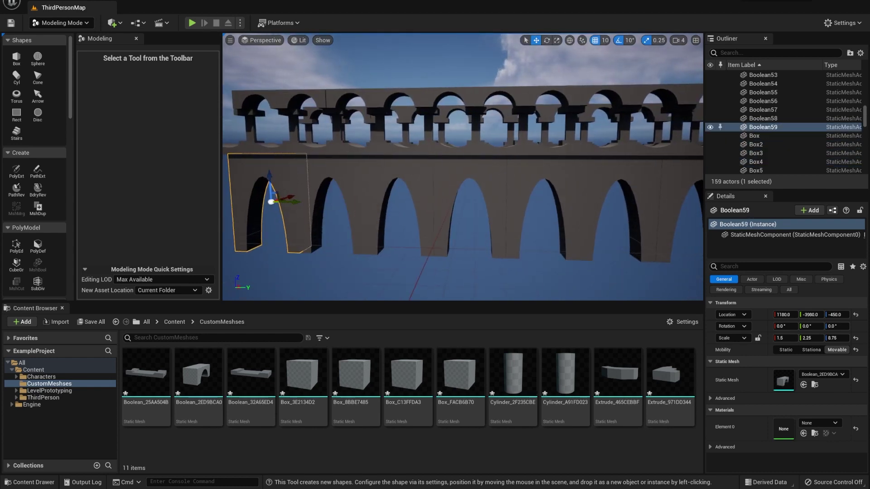
Group the support arches and duplicate the group to the opposite side of the bridge
{"action": "right_click_drag", "start_coordinate": [408, 195], "coordinate": [444, 185]}
{"action": "left_click", "coordinate": [521, 194], "text": "ctrl"}
{"action": "left_click", "coordinate": [393, 178], "text": "ctrl"}
{"action": "left_click", "coordinate": [349, 195], "text": "ctrl"}
{"action": "key", "text": "ctrl+g"}
{"action": "right_click_drag", "start_coordinate": [392, 178], "coordinate": [489, 150]}
{"action": "left_click_drag", "start_coordinate": [489, 148], "coordinate": [391, 149], "text": "alt"}
Create 100-step stairs at the far end of the bridge, rotated -90° and scaled to 4 in Y
{"action": "right_click_drag", "start_coordinate": [391, 149], "coordinate": [463, 190]}
{"action": "left_click", "coordinate": [16, 133]}
{"action": "type", "text": "100"}
{"action": "key", "text": "Return"}
{"action": "left_click", "coordinate": [431, 172]}
{"action": "key", "text": "Return"}
{"action": "key", "text": "e"}
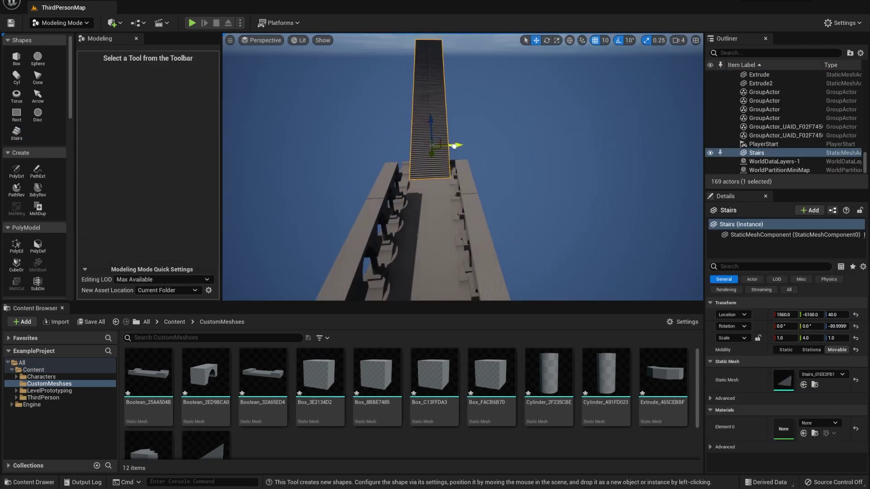
{"action": "right_click_drag", "start_coordinate": [454, 146], "coordinate": [498, 154]}
{"action": "left_click", "coordinate": [17, 77]}
{"action": "left_click", "coordinate": [456, 208]}
{"action": "right_click_drag", "start_coordinate": [457, 208], "coordinate": [436, 227]}
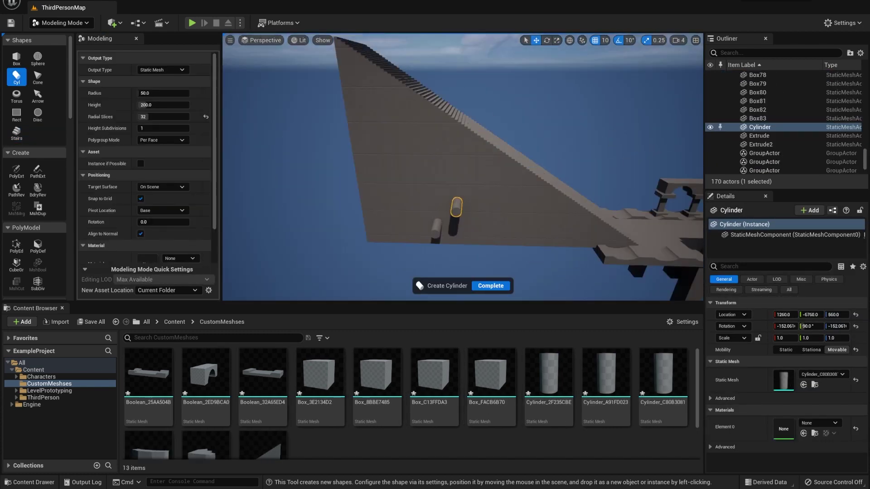
{"action": "key", "text": "Delete"}
Place a box on the side of the staircase and scale and position it as a doorway-shaped cutting block
{"action": "left_click", "coordinate": [16, 58]}
{"action": "left_click", "coordinate": [456, 181]}
{"action": "key", "text": "Return"}
{"action": "right_click_drag", "start_coordinate": [456, 178], "coordinate": [362, 134]}
{"action": "left_click_drag", "start_coordinate": [389, 120], "coordinate": [404, 163]}
{"action": "right_click_drag", "start_coordinate": [403, 163], "coordinate": [438, 149]}
{"action": "key", "text": "r"}
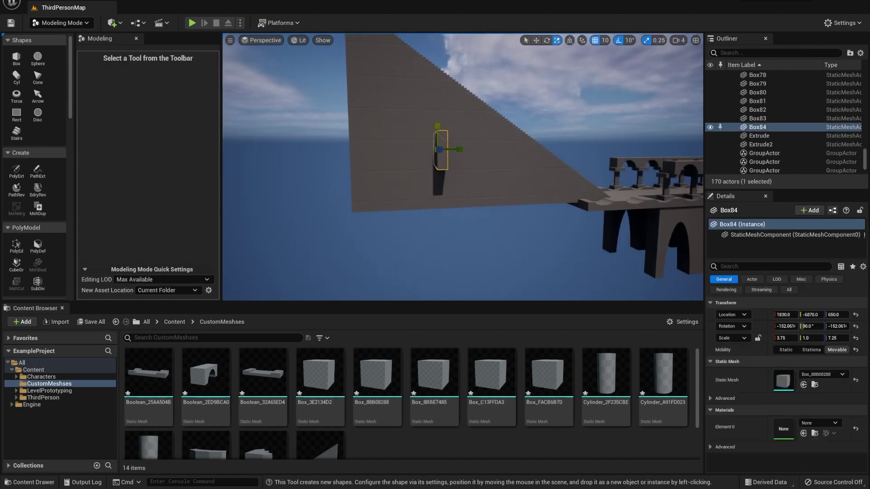
{"action": "left_click_drag", "start_coordinate": [460, 181], "coordinate": [456, 181]}
{"action": "key", "text": "w"}
{"action": "right_click_drag", "start_coordinate": [456, 181], "coordinate": [494, 181]}
Cut the box out of the staircase with a Mesh Boolean to open a rectangular passage
{"action": "left_click", "coordinate": [408, 109], "text": "shift"}
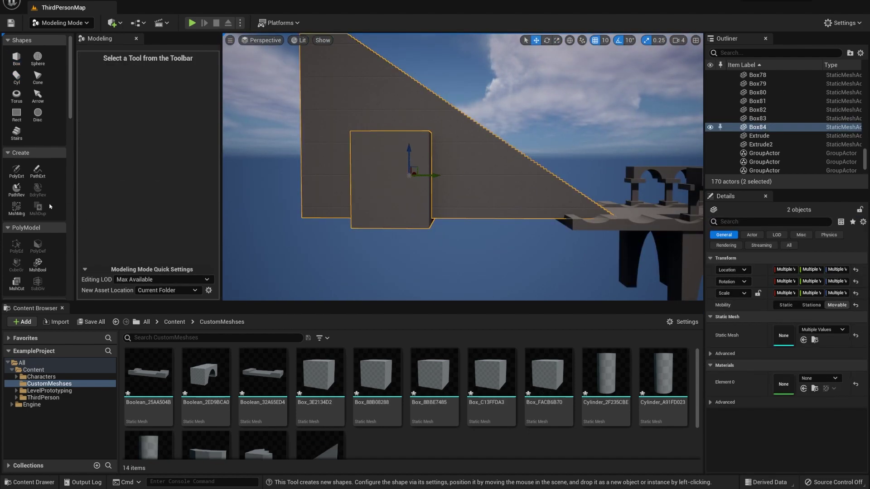
{"action": "left_click", "coordinate": [38, 264]}
{"action": "right_click_drag", "start_coordinate": [369, 160], "coordinate": [408, 154]}
{"action": "left_click", "coordinate": [472, 285]}
Place a cylinder over the passage's upper edge and scale it through the full width of the staircase
{"action": "right_click_drag", "start_coordinate": [471, 253], "coordinate": [408, 235]}
{"action": "left_click", "coordinate": [16, 77]}
{"action": "left_click", "coordinate": [163, 93]}
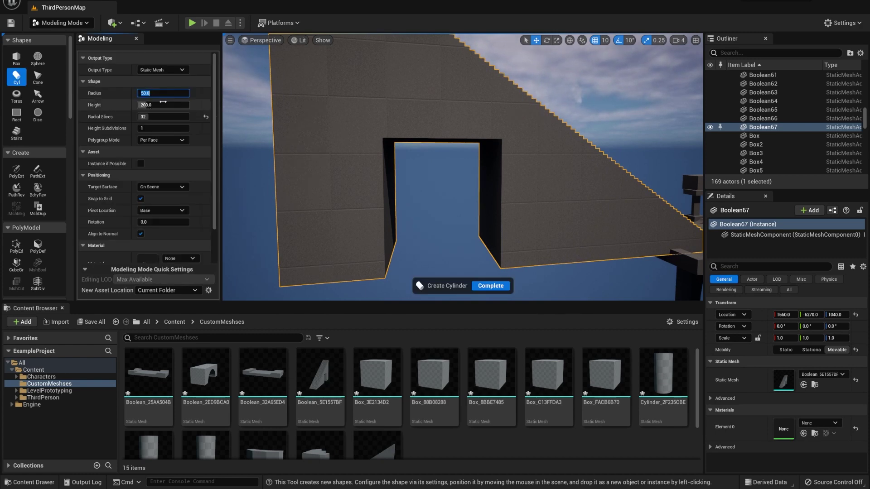
{"action": "left_click", "coordinate": [445, 132]}
{"action": "key", "text": "Return"}
{"action": "right_click_drag", "start_coordinate": [445, 132], "coordinate": [435, 130]}
{"action": "key", "text": "r"}
{"action": "left_click_drag", "start_coordinate": [435, 130], "coordinate": [423, 140]}
{"action": "right_click_drag", "start_coordinate": [424, 140], "coordinate": [388, 155]}
Cut the cylinder out of the staircase with a Mesh Boolean and duplicate the arched staircase upward to continue the climb
{"action": "left_click", "coordinate": [389, 217], "text": "shift"}
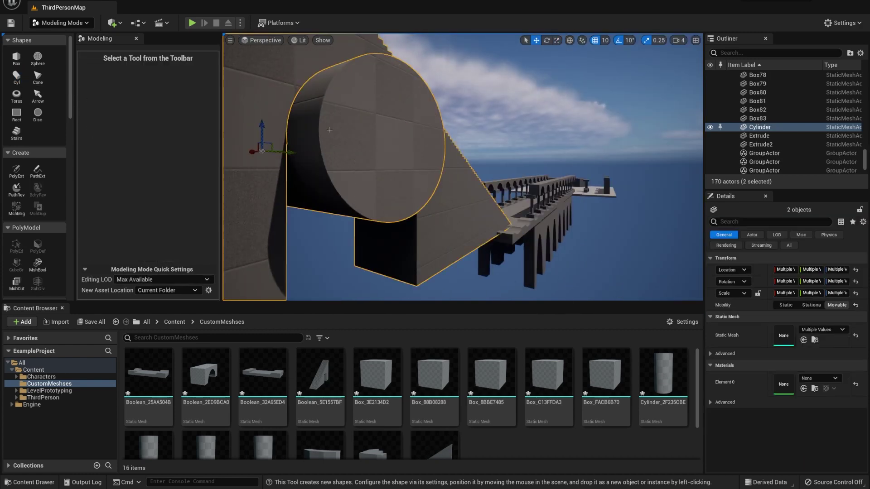
{"action": "left_click", "coordinate": [38, 265]}
{"action": "left_click", "coordinate": [478, 284]}
{"action": "mouse_move", "coordinate": [462, 190]}
{"action": "right_mouse_down"}
{"action": "mouse_move", "coordinate": [446, 185]}
{"action": "mouse_move", "coordinate": [476, 182]}
{"action": "right_mouse_up"}
{"action": "left_click_drag", "start_coordinate": [484, 177], "coordinate": [311, 41], "text": "alt"}
Add the Box_3E2134D2 mesh beneath the upper staircase's outer leg and scale it to 6.25, 5.5, 14.5 as a pillar
{"action": "right_click_drag", "start_coordinate": [363, 136], "coordinate": [290, 117]}
{"action": "left_click_drag", "start_coordinate": [433, 376], "coordinate": [421, 159]}
{"action": "right_click_drag", "start_coordinate": [422, 158], "coordinate": [400, 140]}
{"action": "key", "text": "r"}
{"action": "key", "text": "w"}
{"action": "left_click_drag", "start_coordinate": [400, 113], "coordinate": [400, 218]}
{"action": "right_click_drag", "start_coordinate": [400, 217], "coordinate": [398, 191]}
{"action": "key", "text": "r"}
{"action": "left_click_drag", "start_coordinate": [398, 190], "coordinate": [387, 136]}
{"action": "key", "text": "r"}
{"action": "right_click_drag", "start_coordinate": [386, 136], "coordinate": [376, 149]}
{"action": "key", "text": "w"}
{"action": "left_click_drag", "start_coordinate": [426, 204], "coordinate": [427, 246]}
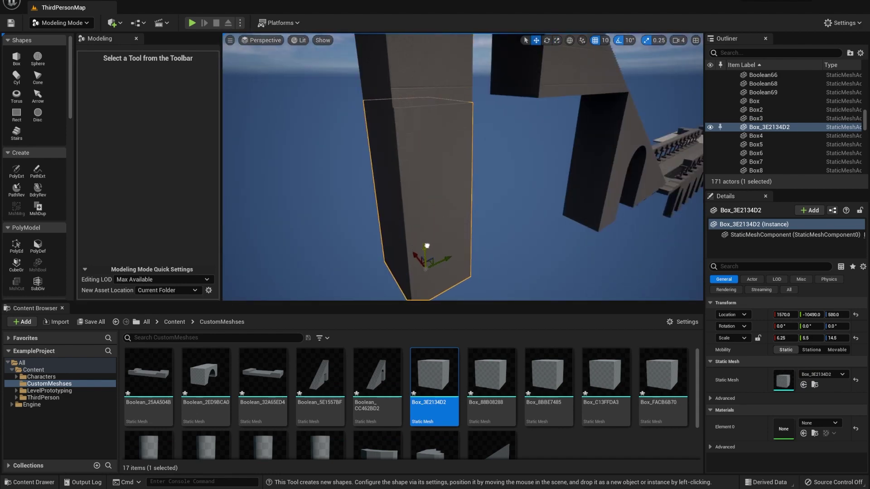
Lengthen the pillar under the upper staircase to scale 27.25 in Z, extending it downward to Z -590
{"action": "right_click_drag", "start_coordinate": [427, 246], "coordinate": [426, 190]}
{"action": "mouse_move", "coordinate": [379, 123]}
{"action": "left_mouse_down"}
{"action": "mouse_move", "coordinate": [378, 167]}
{"action": "mouse_move", "coordinate": [379, 122]}
{"action": "left_mouse_up"}
{"action": "key", "text": "ctrl+z"}
{"action": "key", "text": "e"}
{"action": "key", "text": "r"}
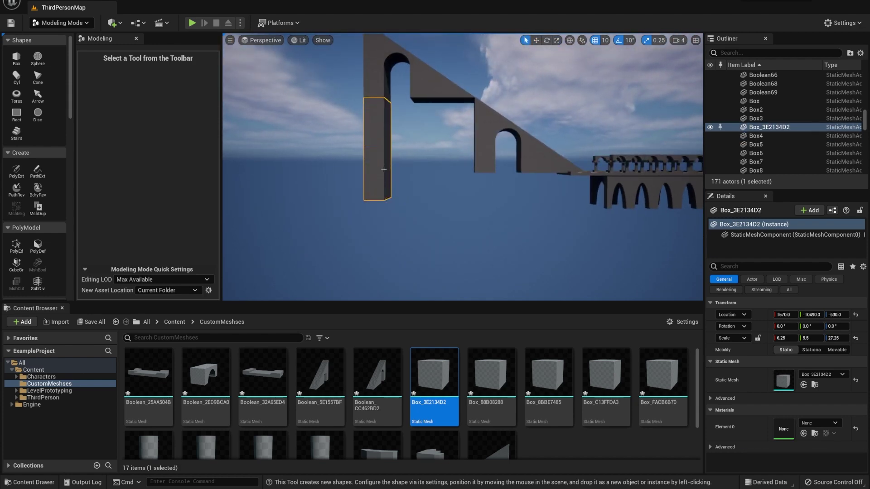
Duplicate the pillar twice along Y beneath the upper staircase
{"action": "key", "text": "w"}
{"action": "left_click_drag", "start_coordinate": [402, 198], "coordinate": [489, 199], "text": "alt"}
{"action": "right_click_drag", "start_coordinate": [489, 199], "coordinate": [558, 181]}
Select all three pillars and adjust their height and vertical position to meet the underside of the stairs
{"action": "left_click", "coordinate": [356, 163], "text": "shift"}
{"action": "left_click", "coordinate": [317, 163], "text": "shift"}
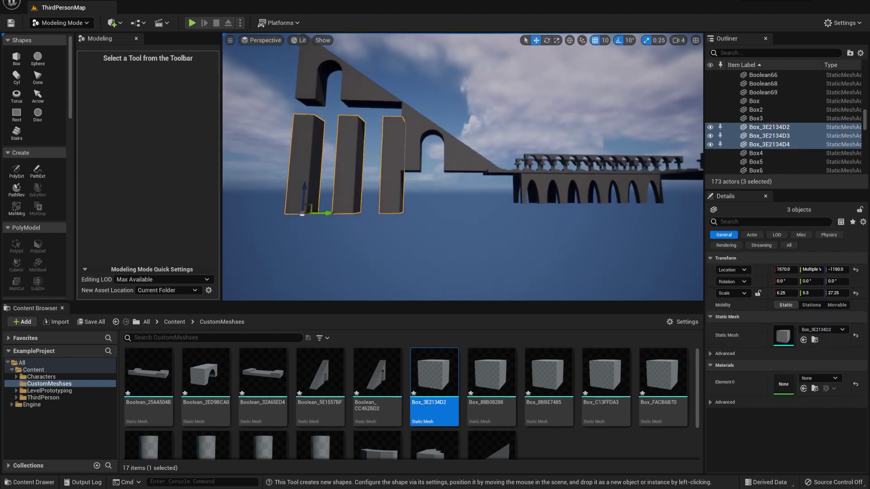
{"action": "left_click_drag", "start_coordinate": [315, 190], "coordinate": [315, 202]}
{"action": "key", "text": "r"}
{"action": "left_click_drag", "start_coordinate": [315, 200], "coordinate": [315, 189]}
Duplicate a pillar under the lower staircase, shorten it to 10.25 in Z, and copy it along Y beneath the stairs
{"action": "left_click", "coordinate": [397, 163]}
{"action": "right_click_drag", "start_coordinate": [397, 163], "coordinate": [376, 163]}
{"action": "key", "text": "w"}
{"action": "left_click_drag", "start_coordinate": [420, 218], "coordinate": [506, 217], "text": "alt"}
{"action": "key", "text": "r"}
{"action": "left_click_drag", "start_coordinate": [489, 194], "coordinate": [490, 235]}
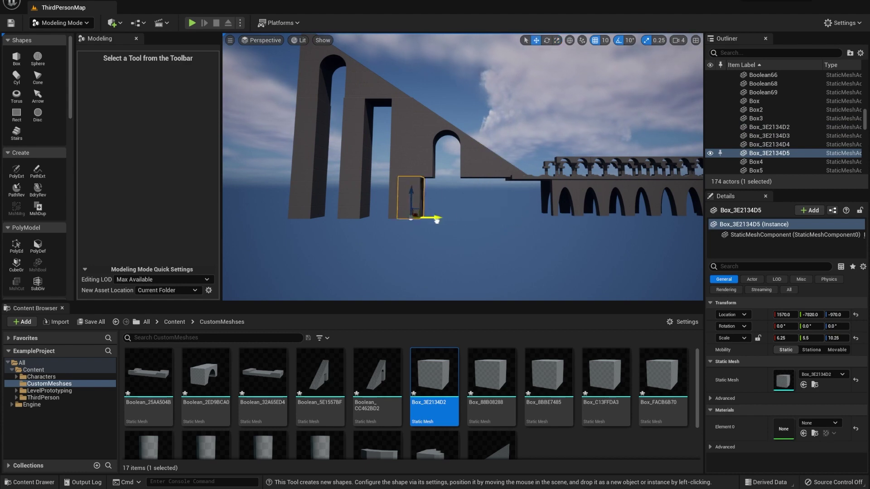
{"action": "left_click_drag", "start_coordinate": [437, 219], "coordinate": [541, 219], "text": "alt"}
{"action": "key", "text": "q"}
Duplicate a bridge support arch into the gap beside the lower stairs and scale it to 1.5, 2.5, 10.25
{"action": "right_click_drag", "start_coordinate": [541, 199], "coordinate": [584, 195]}
{"action": "left_click", "coordinate": [500, 158]}
{"action": "right_click_drag", "start_coordinate": [500, 158], "coordinate": [484, 158]}
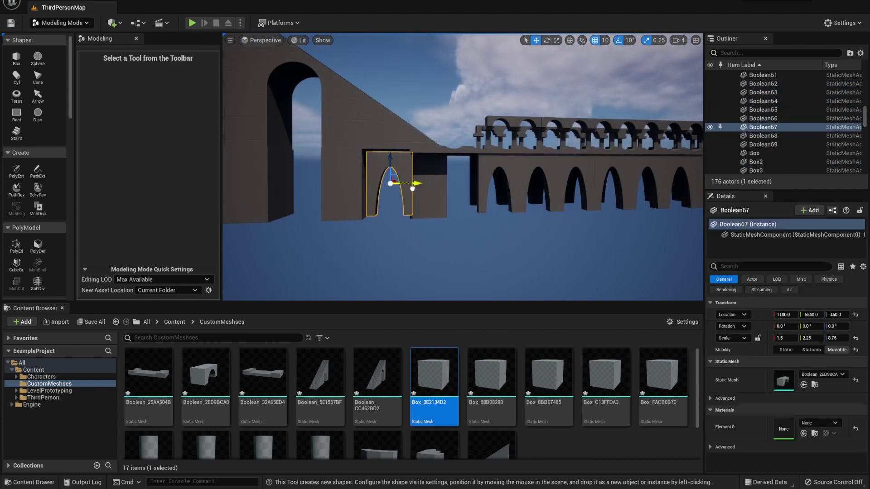
{"action": "left_click_drag", "start_coordinate": [411, 186], "coordinate": [420, 190], "text": "shift"}
{"action": "mouse_move", "coordinate": [396, 188]}
{"action": "right_mouse_down"}
{"action": "mouse_move", "coordinate": [432, 188]}
{"action": "mouse_move", "coordinate": [394, 185]}
{"action": "right_mouse_up"}
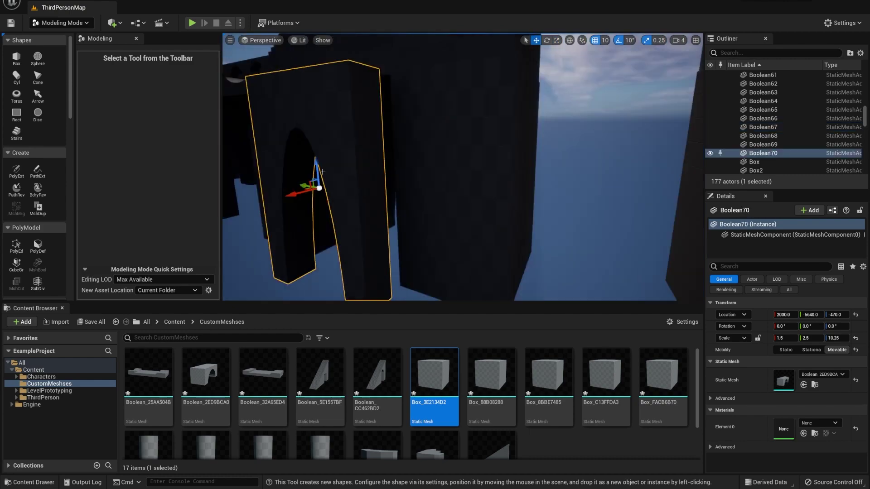
{"action": "right_click_drag", "start_coordinate": [322, 172], "coordinate": [435, 181]}
Run the character along the pillared bridge in play mode, end the session and view the whole bridge
{"action": "key", "text": "w"}
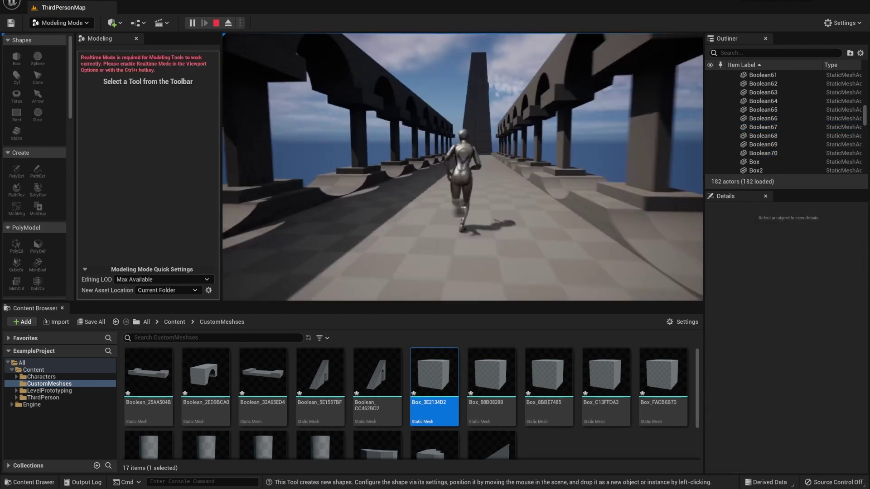
{"action": "key", "text": "Escape"}
{"action": "key", "text": "a"}
{"action": "right_click_drag", "start_coordinate": [418, 227], "coordinate": [399, 234]}
{"action": "key", "text": "e"}
{"action": "key", "text": "w"}
{"action": "key", "text": "d"}
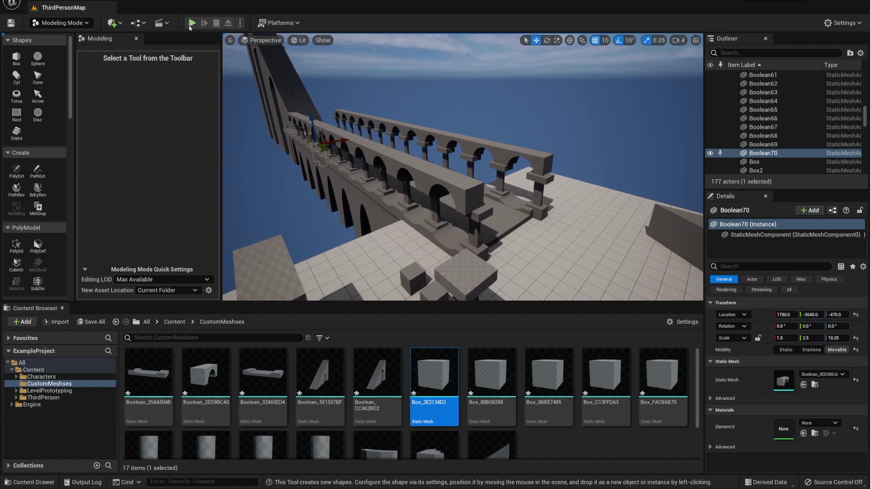
Play the level again, running the character from the floor toward the bridge, and stop playing
{"action": "left_click", "coordinate": [191, 23]}
{"action": "key", "text": "w"}
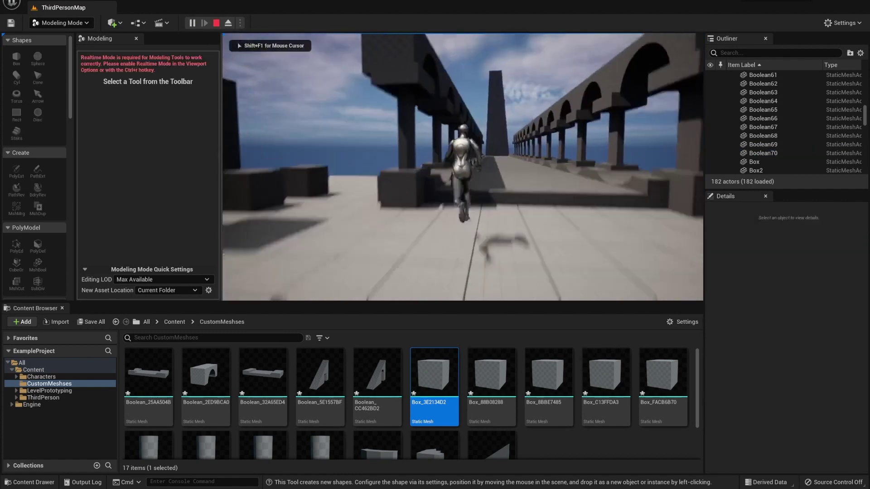
{"action": "key", "text": "Escape"}
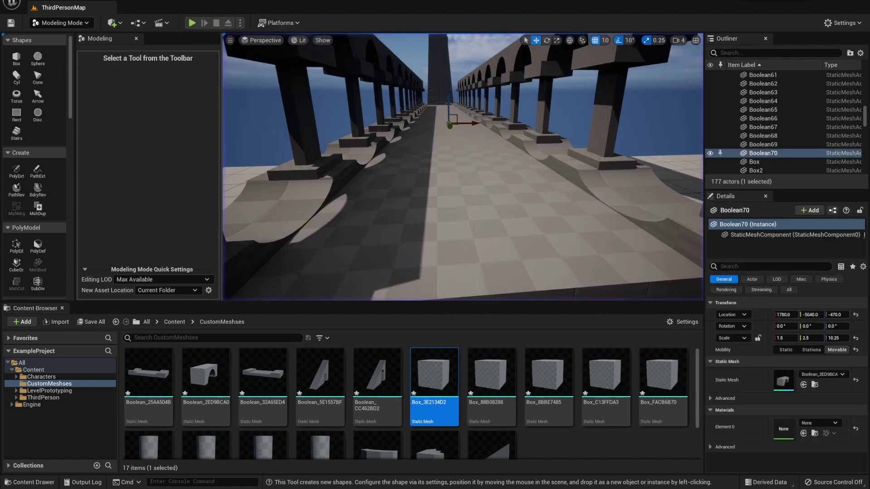
{"action": "key", "text": "s"}
{"action": "right_click_drag", "start_coordinate": [325, 199], "coordinate": [426, 206]}
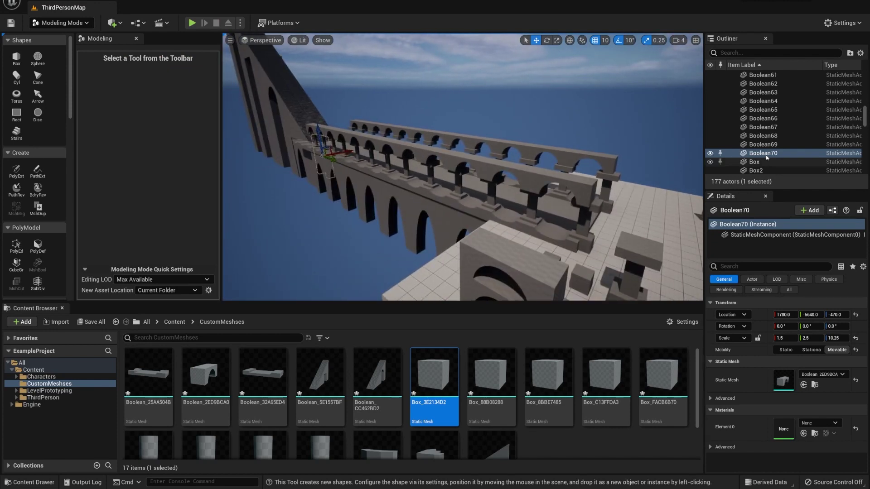
Select the Outliner range from Boolean70 up to SM_Cube and frame it to inspect the custom-built meshes
{"action": "scroll", "coordinate": [765, 156], "scroll_direction": "up", "scroll_amount": 15}
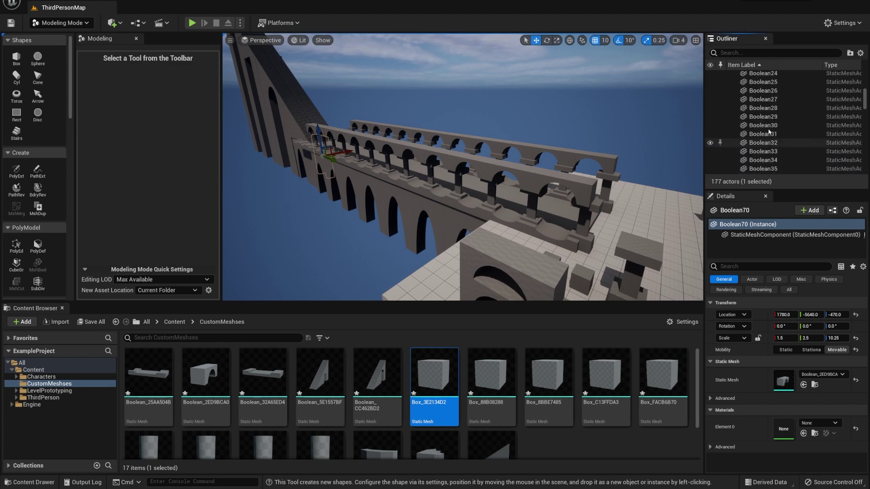
{"action": "scroll", "coordinate": [769, 130], "scroll_direction": "up", "scroll_amount": 5}
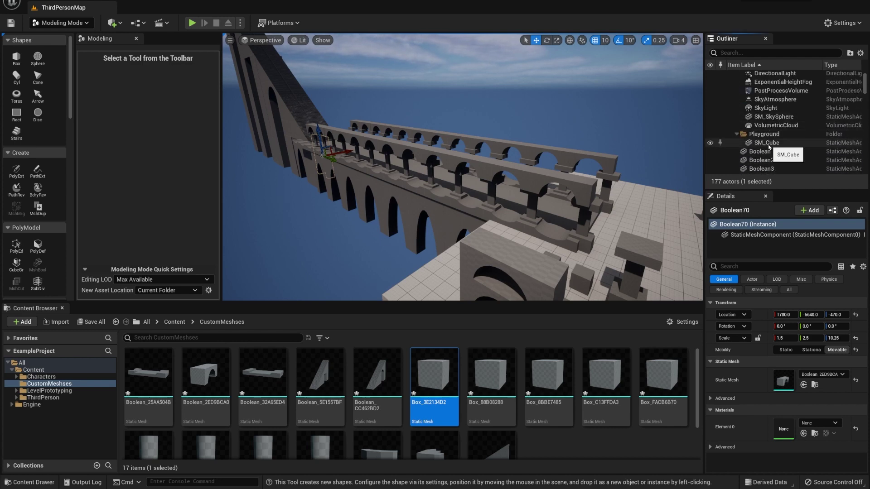
{"action": "left_click", "coordinate": [768, 146], "text": "shift"}
{"action": "key", "text": "f"}
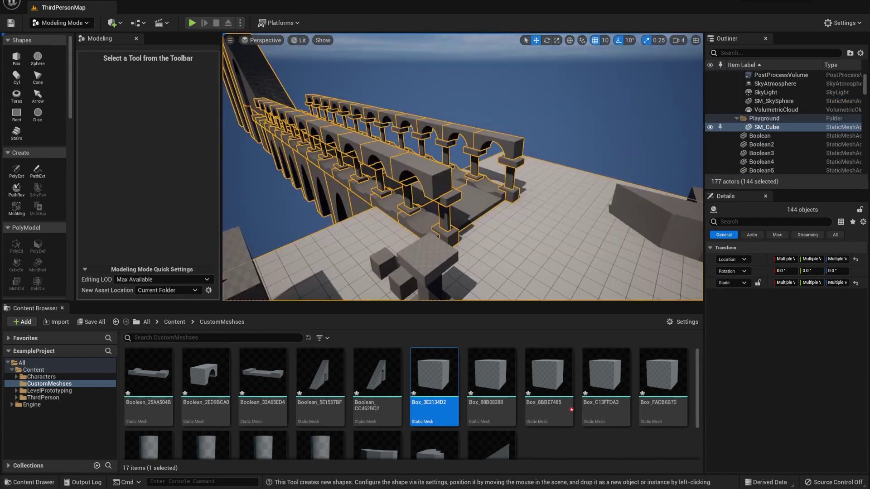
{"action": "right_click_drag", "start_coordinate": [462, 167], "coordinate": [502, 174]}
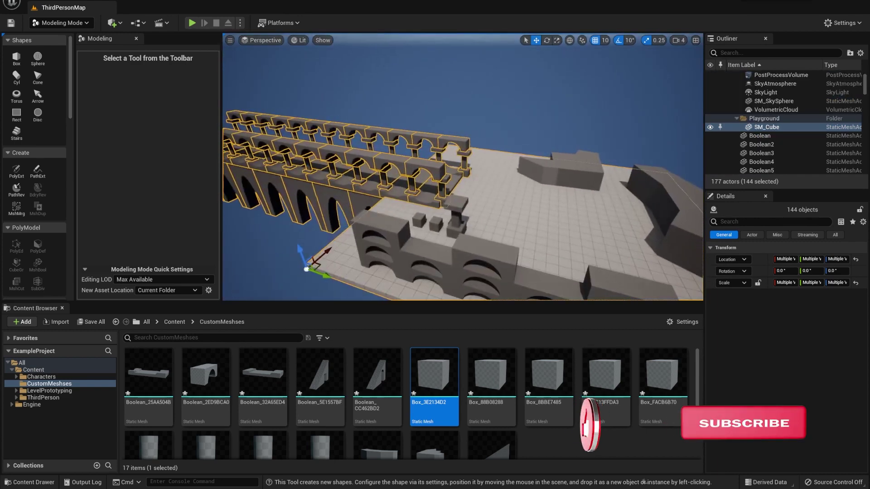
{"action": "mouse_move", "coordinate": [516, 212]}
{"action": "right_mouse_down"}
{"action": "mouse_move", "coordinate": [603, 218]}
{"action": "mouse_move", "coordinate": [515, 211]}
{"action": "right_mouse_up"}
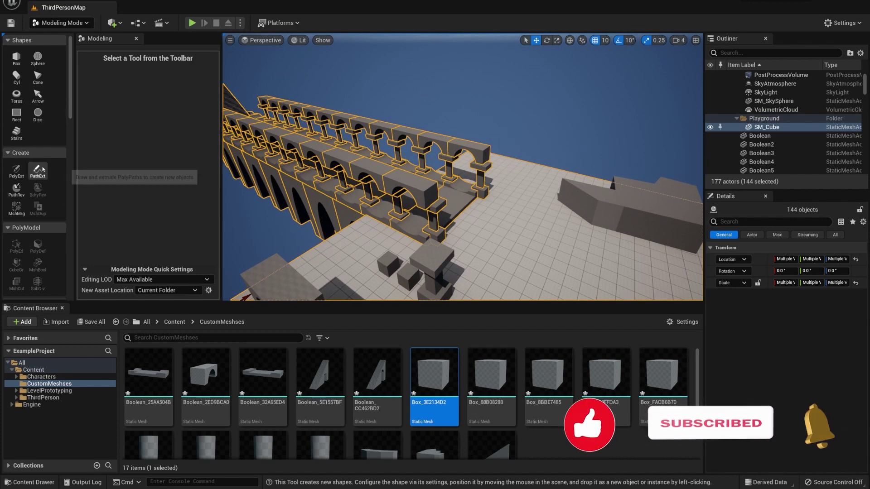
Look through the remaining Modeling mode tool categories, including TriModel, Deform, Transform and MeshOps
{"action": "scroll", "coordinate": [39, 184], "scroll_direction": "down", "scroll_amount": 1}
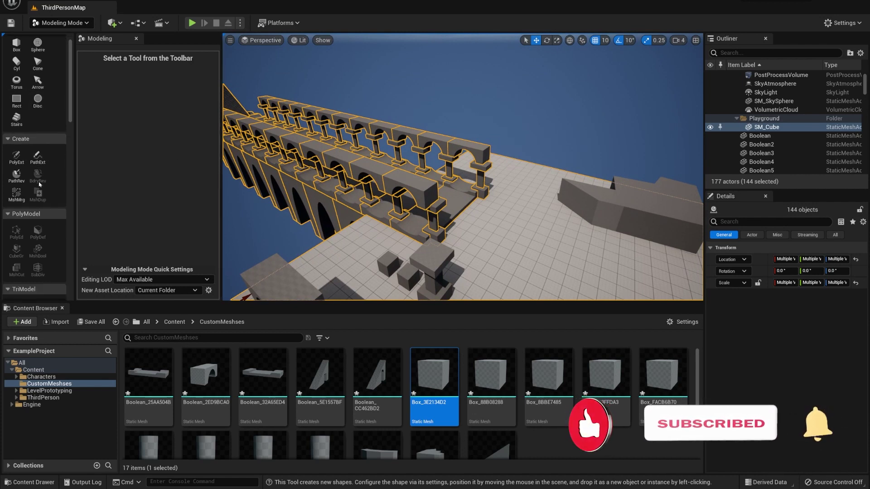
{"action": "scroll", "coordinate": [40, 179], "scroll_direction": "down", "scroll_amount": 3}
{"action": "scroll", "coordinate": [47, 183], "scroll_direction": "down", "scroll_amount": 8}
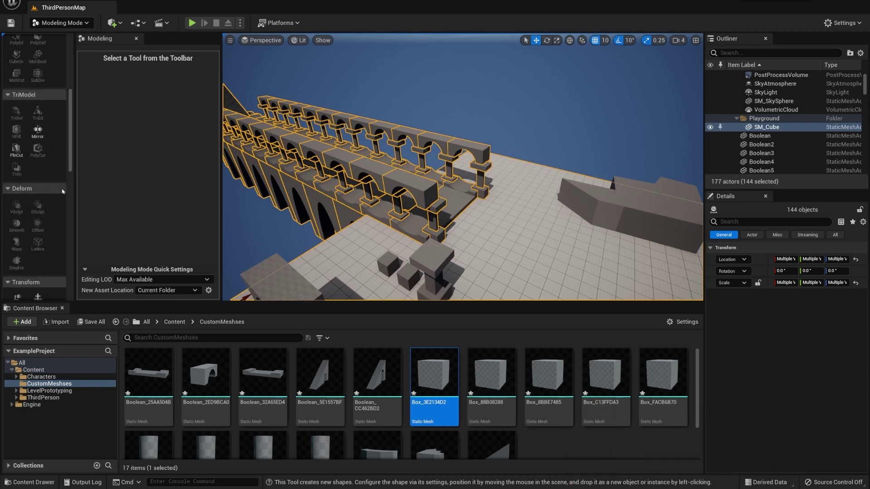
{"action": "scroll", "coordinate": [48, 198], "scroll_direction": "down", "scroll_amount": 3}
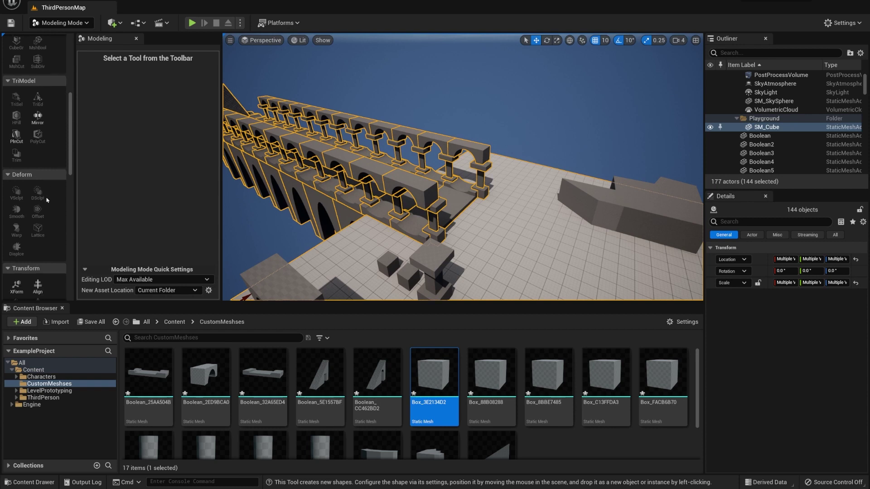
{"action": "scroll", "coordinate": [45, 203], "scroll_direction": "down", "scroll_amount": 4}
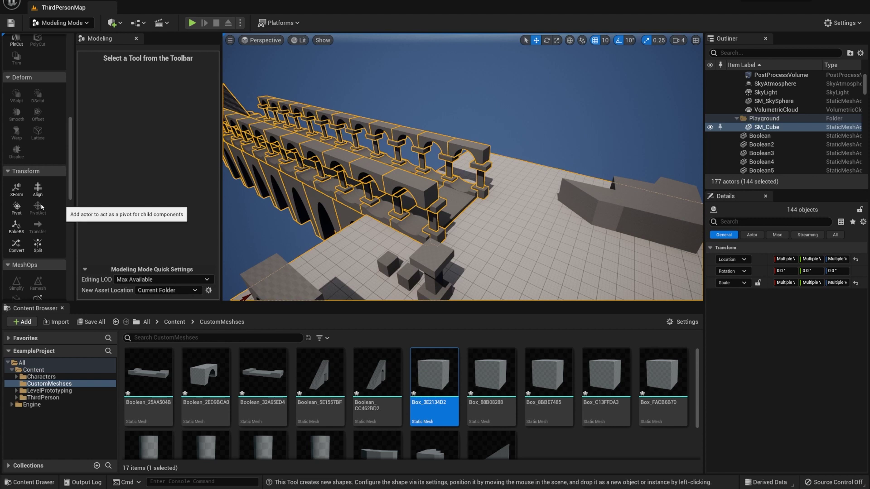
{"action": "scroll", "coordinate": [45, 217], "scroll_direction": "up", "scroll_amount": 15}
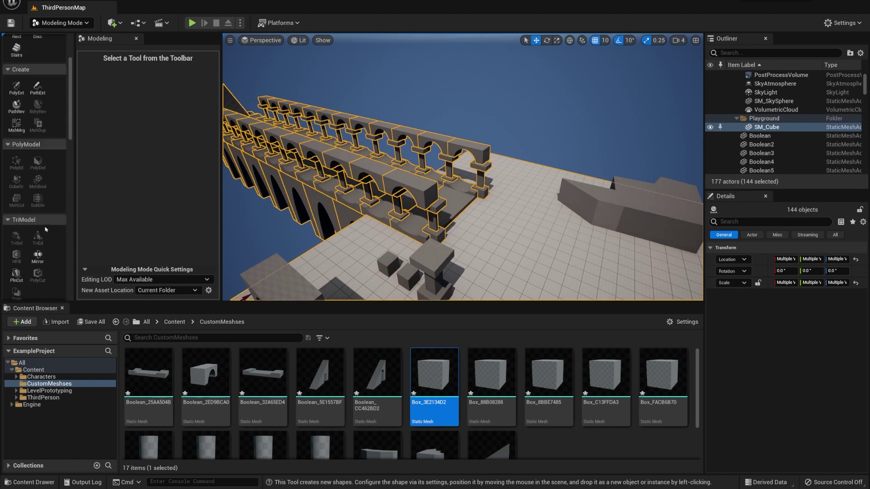
Merge the selected bridge, staircase and floor meshes into a new object named Combined, with the input meshes deleted
{"action": "scroll", "coordinate": [47, 224], "scroll_direction": "up", "scroll_amount": 2}
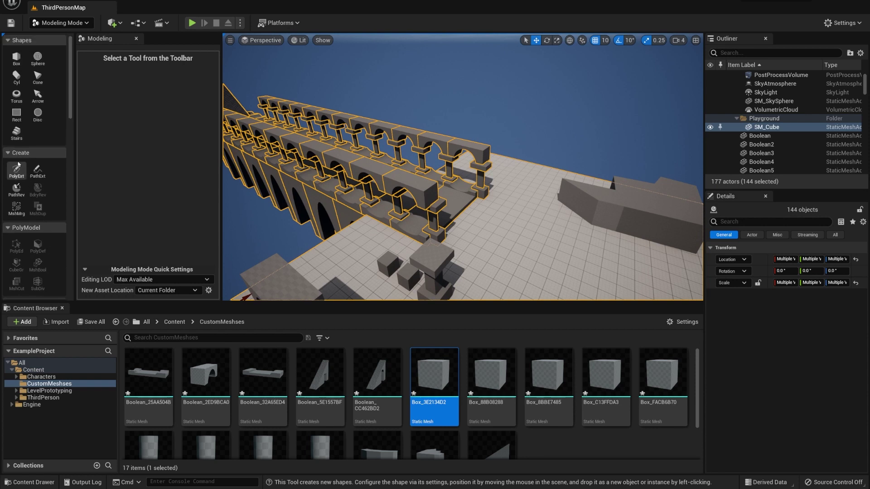
{"action": "left_click", "coordinate": [16, 209]}
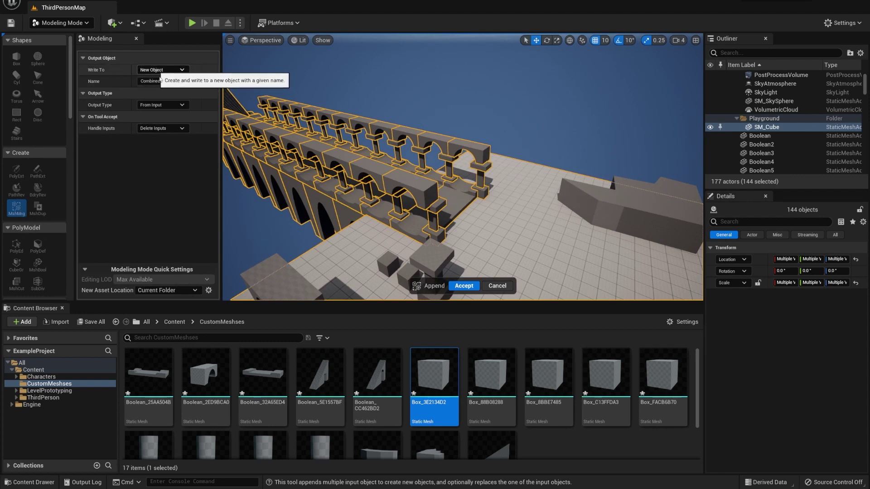
{"action": "right_click_drag", "start_coordinate": [410, 190], "coordinate": [362, 175]}
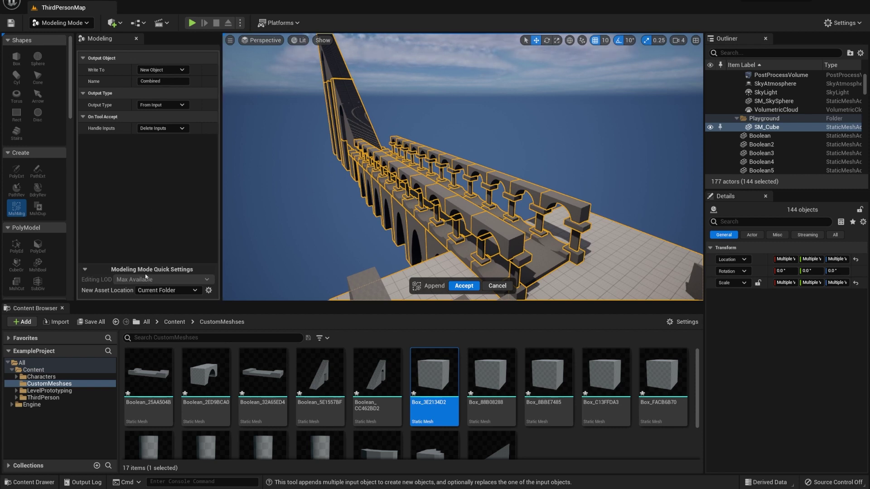
{"action": "left_click", "coordinate": [459, 288]}
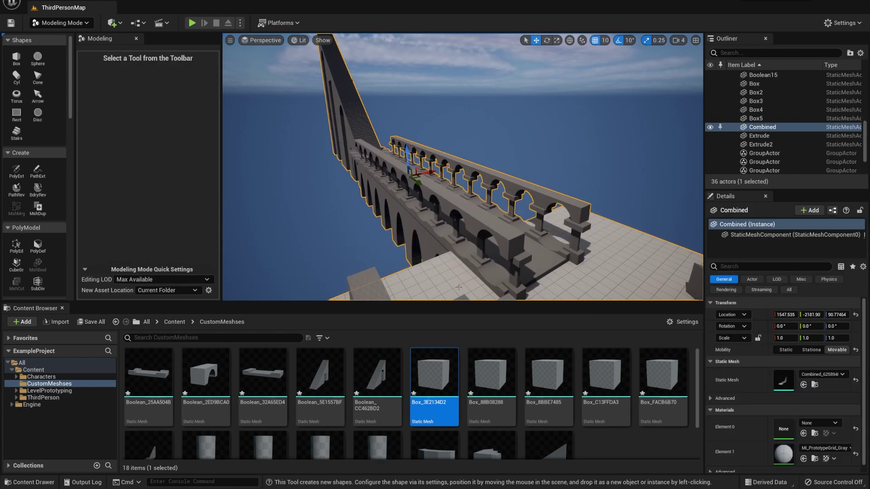
Shift the merged Combined mesh slightly along X, view it from the bridge entrance, and undo the move and merge
{"action": "mouse_move", "coordinate": [434, 170]}
{"action": "left_mouse_down"}
{"action": "mouse_move", "coordinate": [471, 163]}
{"action": "mouse_move", "coordinate": [428, 170]}
{"action": "left_mouse_up"}
{"action": "right_click_drag", "start_coordinate": [427, 170], "coordinate": [391, 166]}
{"action": "key", "text": "d"}
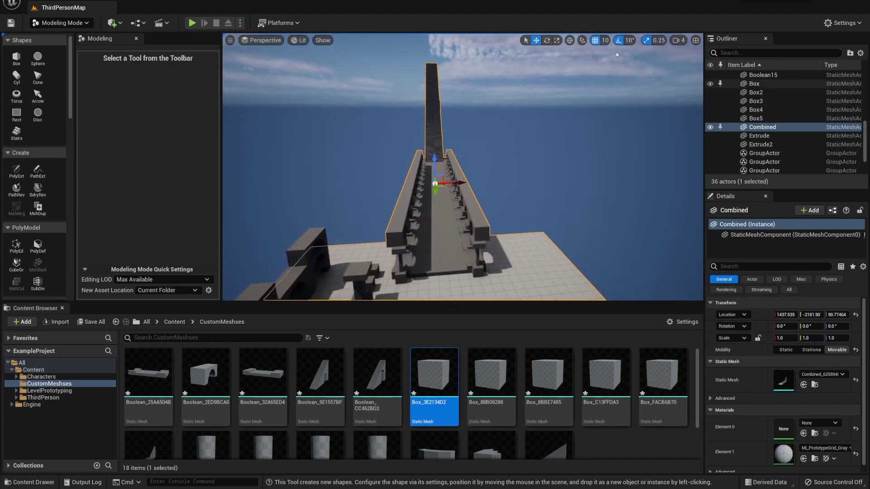
{"action": "right_click_drag", "start_coordinate": [463, 193], "coordinate": [469, 220]}
{"action": "key", "text": "ctrl+z"}
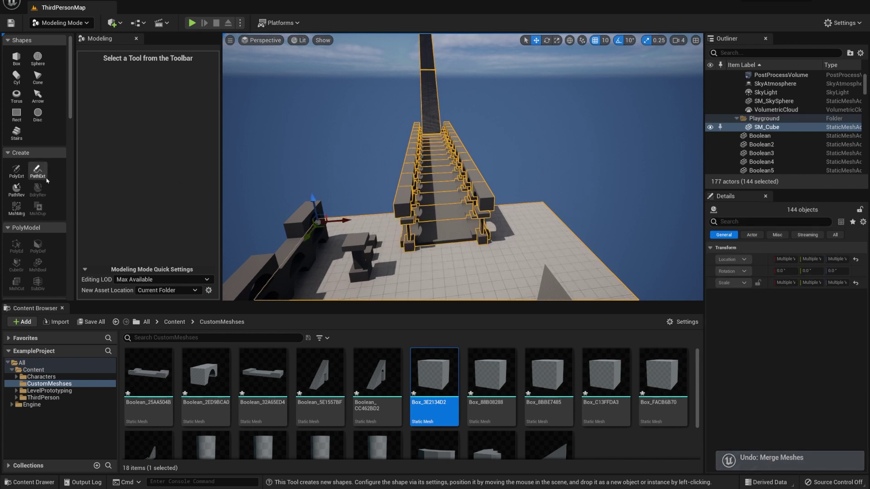
Merge the selected meshes into a new Combined object using Keep Inputs, and move it along X beside the original bridge
{"action": "left_click", "coordinate": [16, 208]}
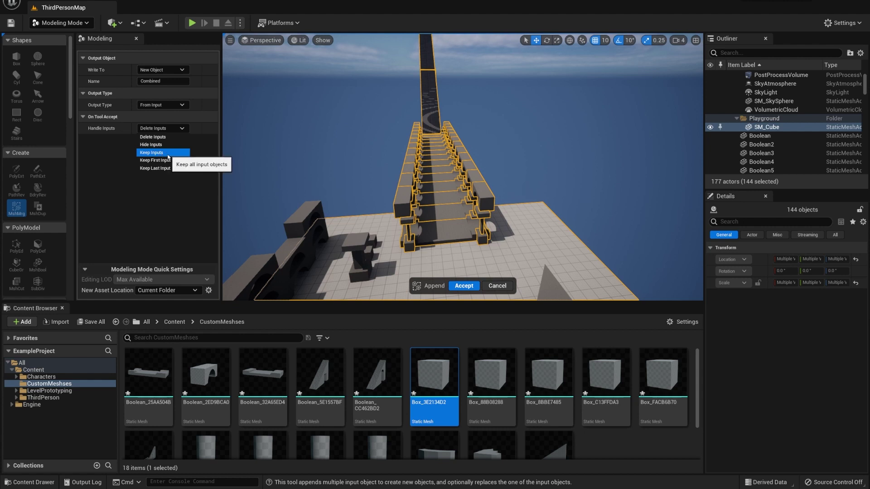
{"action": "left_click", "coordinate": [464, 285]}
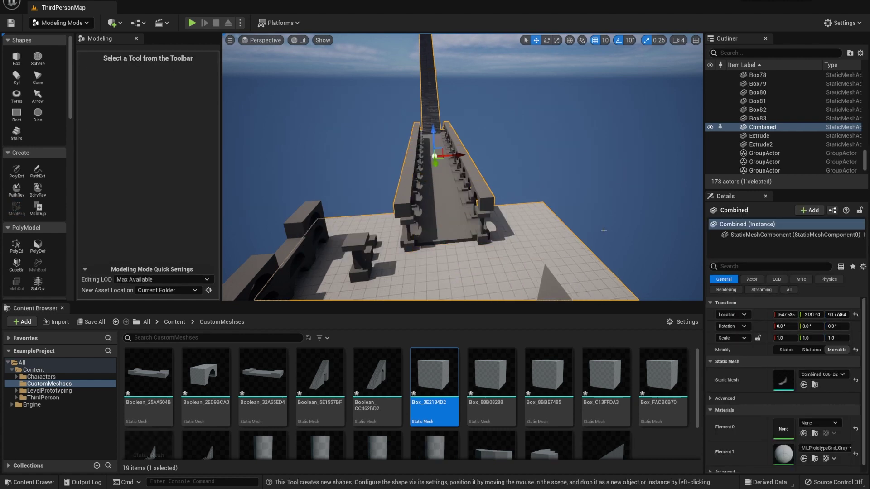
{"action": "left_click", "coordinate": [536, 165]}
{"action": "left_click", "coordinate": [476, 204]}
{"action": "left_click_drag", "start_coordinate": [462, 155], "coordinate": [609, 139]}
{"action": "mouse_move", "coordinate": [579, 149]}
{"action": "right_mouse_down"}
{"action": "mouse_move", "coordinate": [630, 151]}
{"action": "mouse_move", "coordinate": [579, 148]}
{"action": "right_mouse_up"}
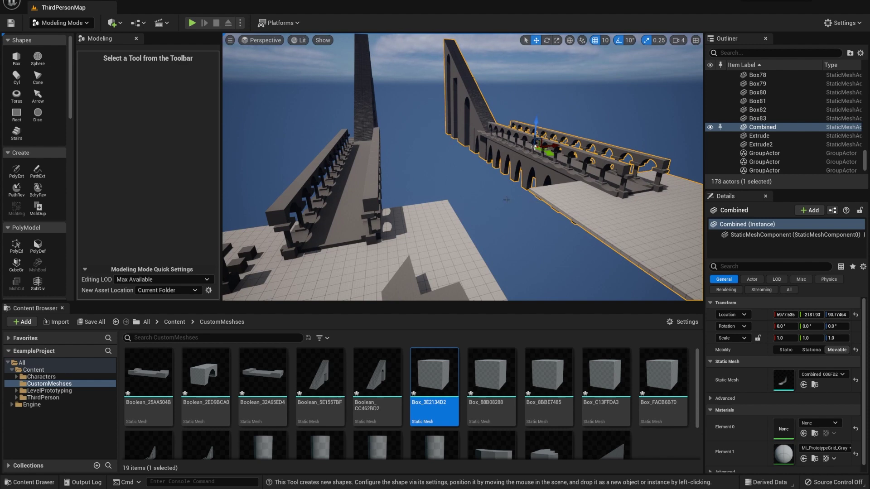
Delete the merged Combined copy from the level, leaving the original bridge pieces in place
{"action": "right_click_drag", "start_coordinate": [506, 200], "coordinate": [490, 212]}
{"action": "left_click_drag", "start_coordinate": [577, 136], "coordinate": [567, 191]}
{"action": "key", "text": "Delete"}
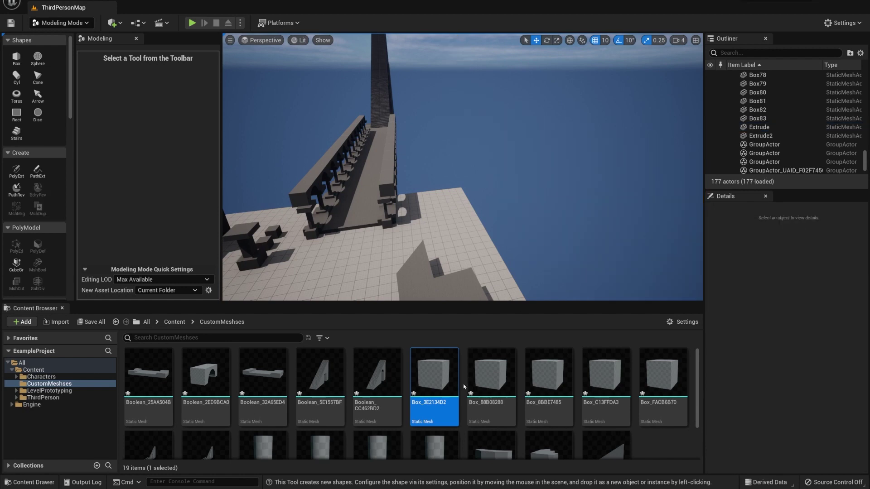
Place the Combined_006FB264 asset from the CustomMeshses folder beside the original bridge, inspect it, and delete that instance
{"action": "scroll", "coordinate": [498, 384], "scroll_direction": "down", "scroll_amount": 1}
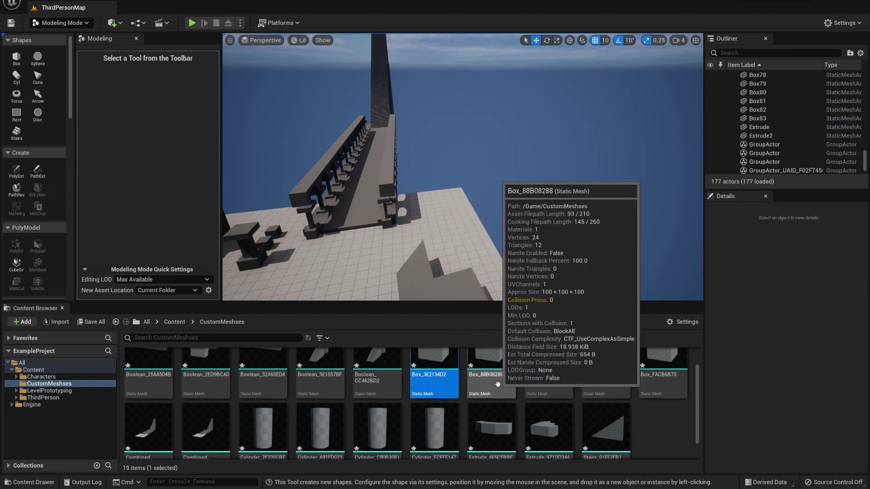
{"action": "scroll", "coordinate": [497, 384], "scroll_direction": "down", "scroll_amount": 1}
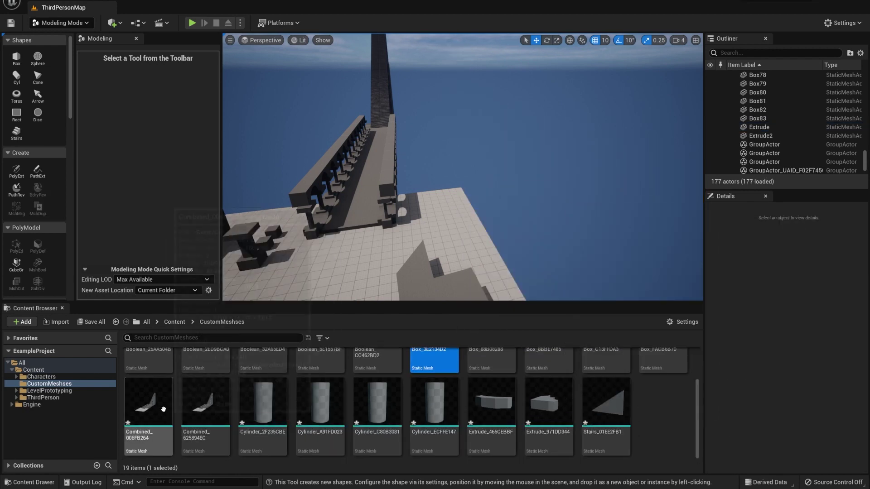
{"action": "mouse_move", "coordinate": [161, 409]}
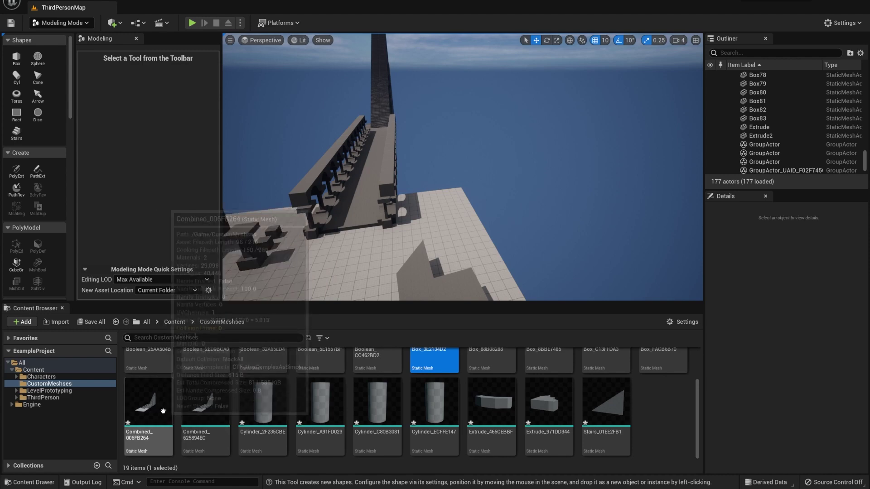
{"action": "left_click_drag", "start_coordinate": [151, 410], "coordinate": [453, 228]}
{"action": "left_click_drag", "start_coordinate": [474, 226], "coordinate": [584, 208]}
{"action": "mouse_move", "coordinate": [500, 219]}
{"action": "right_mouse_down"}
{"action": "mouse_move", "coordinate": [589, 220]}
{"action": "mouse_move", "coordinate": [629, 235]}
{"action": "mouse_move", "coordinate": [500, 219]}
{"action": "right_mouse_up"}
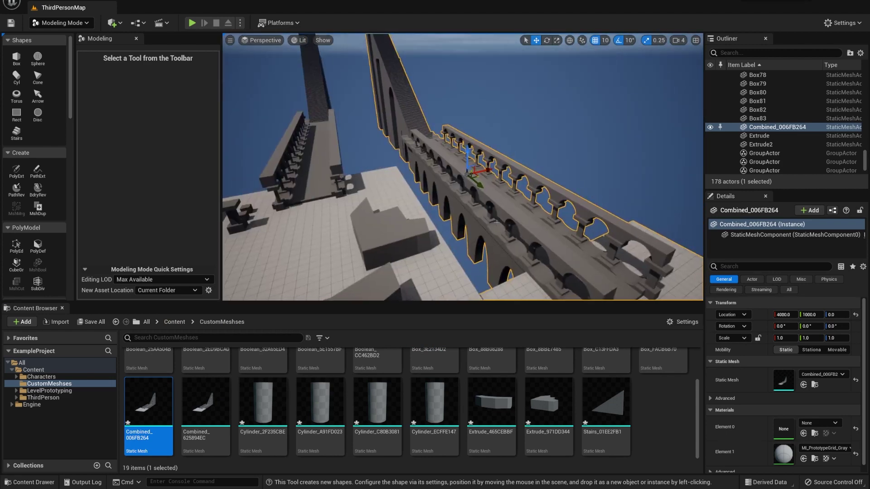
{"action": "key", "text": "Delete"}
Start exporting the Combined_006FB264 asset as an FBX file named Greybox in the UE5Greybox Extra folder
{"action": "right_click", "coordinate": [159, 395]}
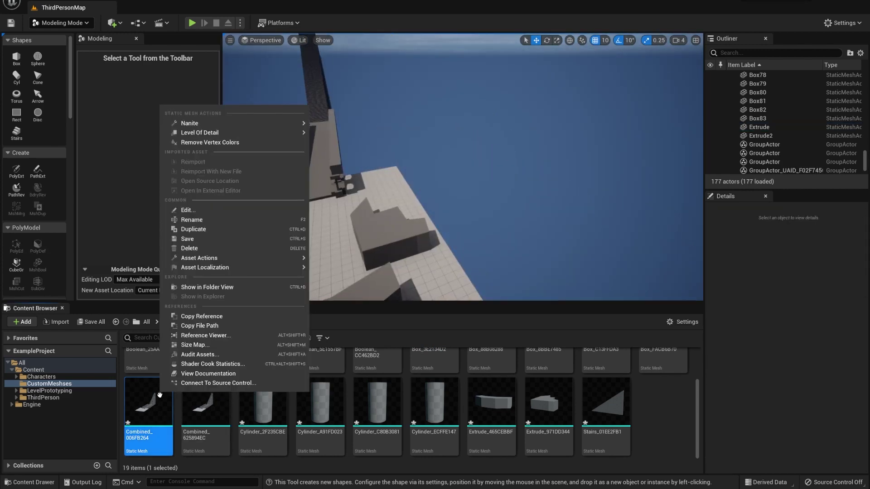
{"action": "mouse_move", "coordinate": [234, 260]}
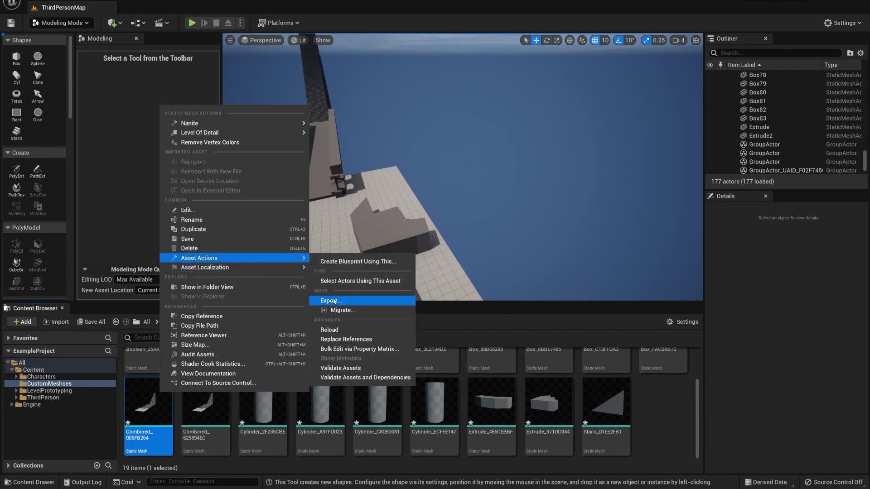
{"action": "left_click", "coordinate": [342, 301]}
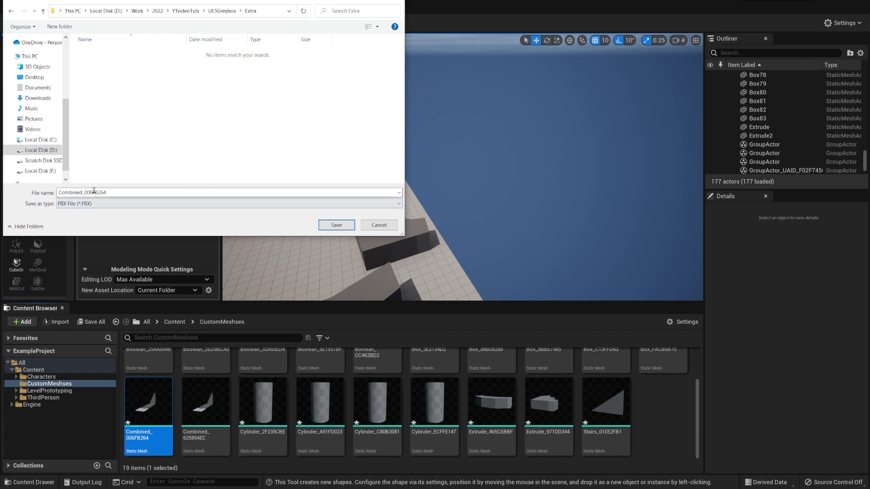
{"action": "double_click", "coordinate": [79, 193]}
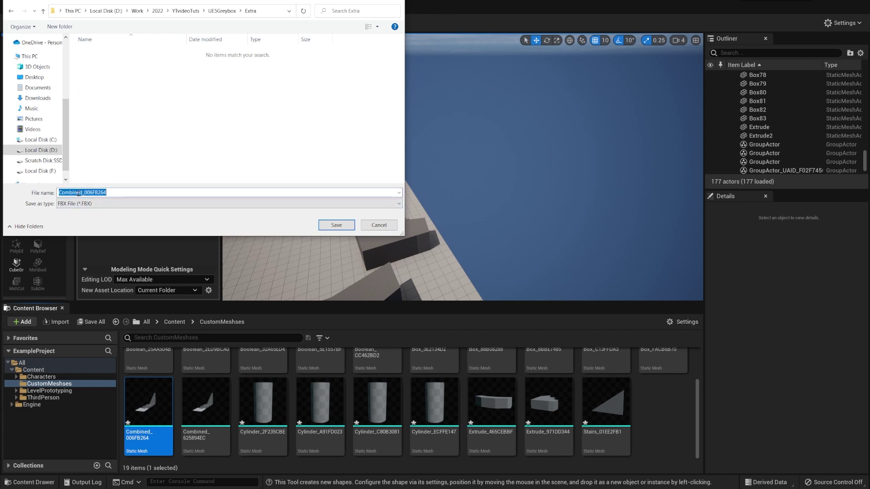
{"action": "type", "text": "Greybox"}
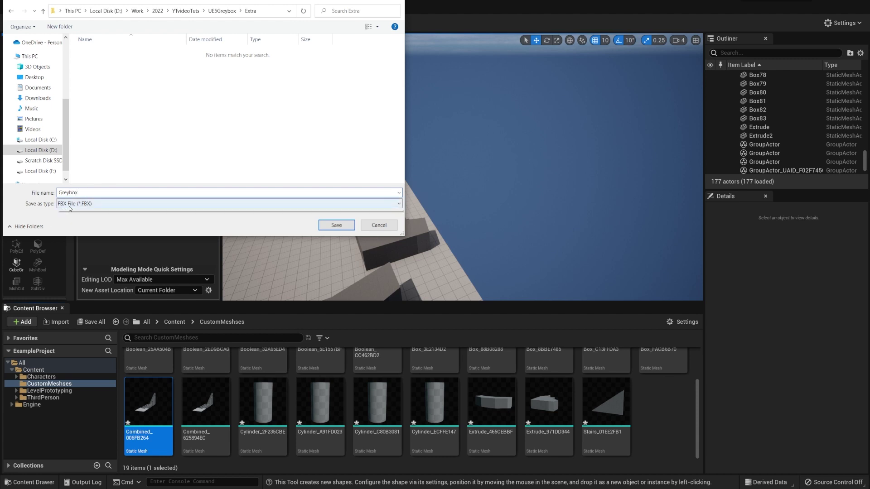
{"action": "left_click", "coordinate": [81, 205]}
{"action": "left_click", "coordinate": [81, 211]}
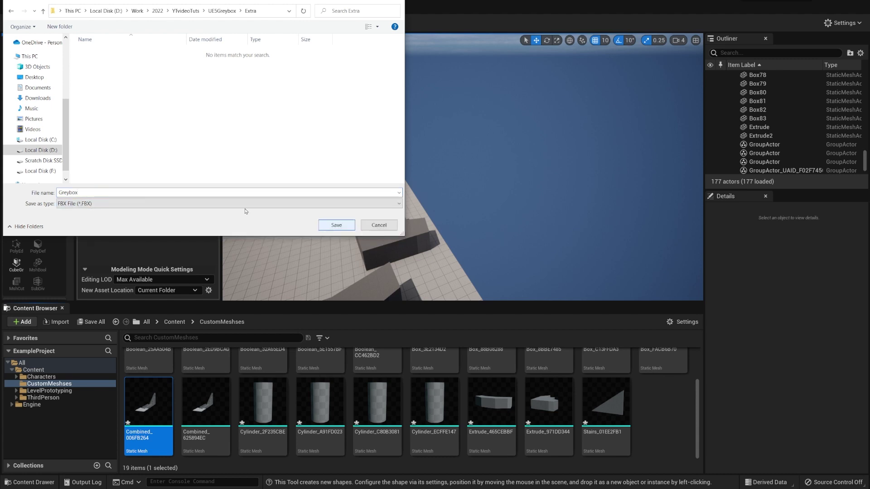
{"action": "left_click", "coordinate": [335, 229]}
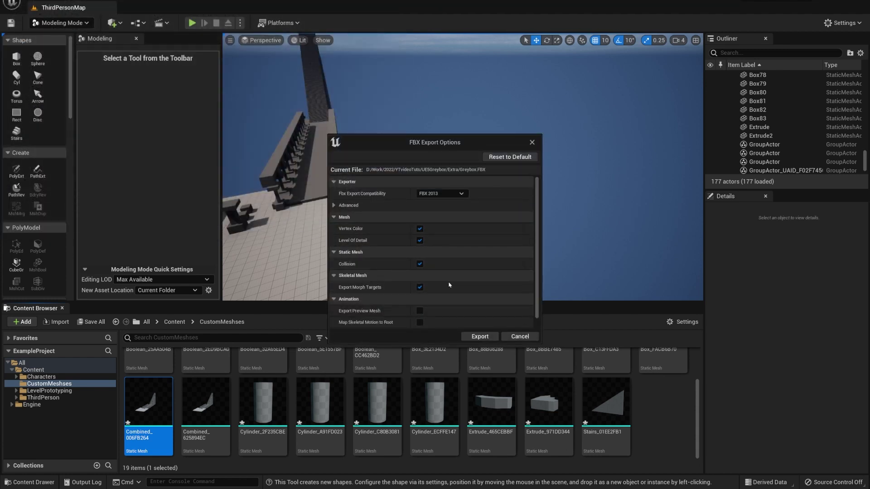
Review the FBX export options, keep FBX 2013 compatibility, and export the mesh
{"action": "scroll", "coordinate": [437, 289], "scroll_direction": "down", "scroll_amount": 1}
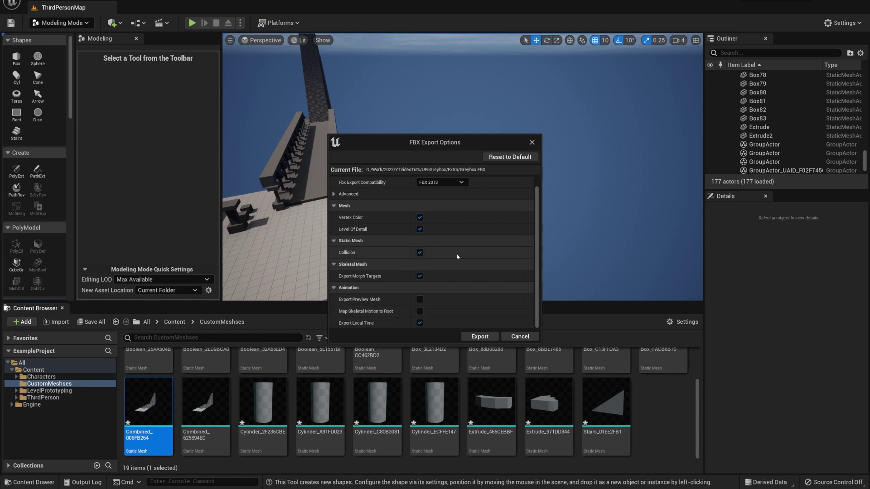
{"action": "scroll", "coordinate": [446, 186], "scroll_direction": "up", "scroll_amount": 1}
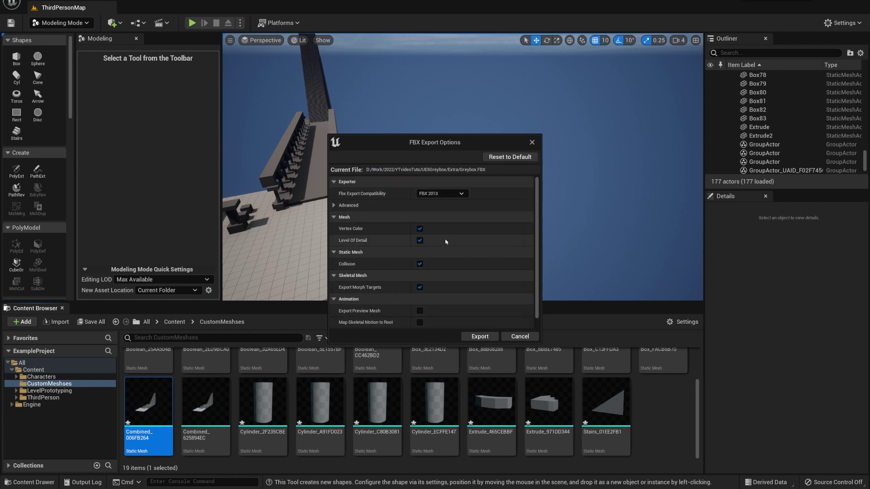
{"action": "left_click", "coordinate": [449, 195]}
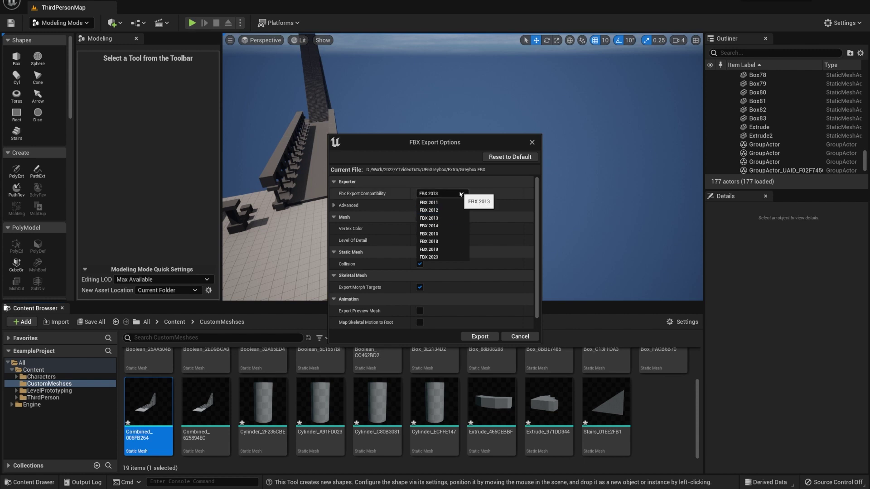
{"action": "left_click", "coordinate": [461, 194]}
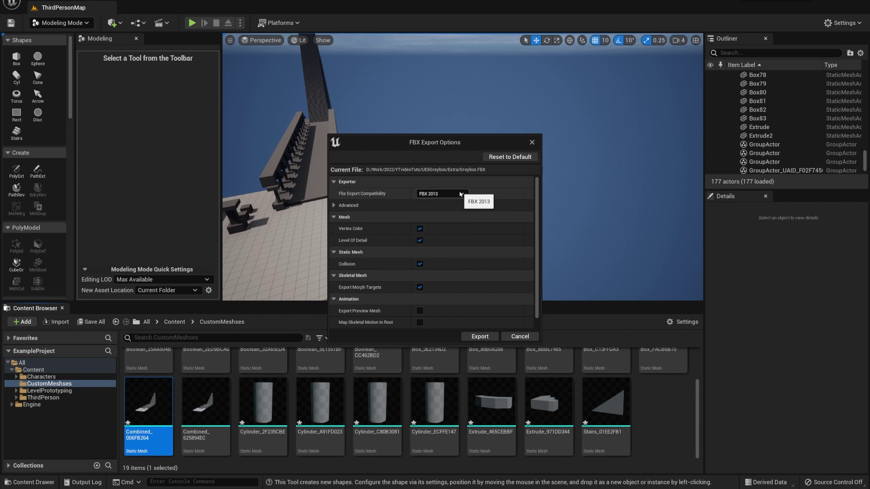
{"action": "left_click", "coordinate": [477, 340]}
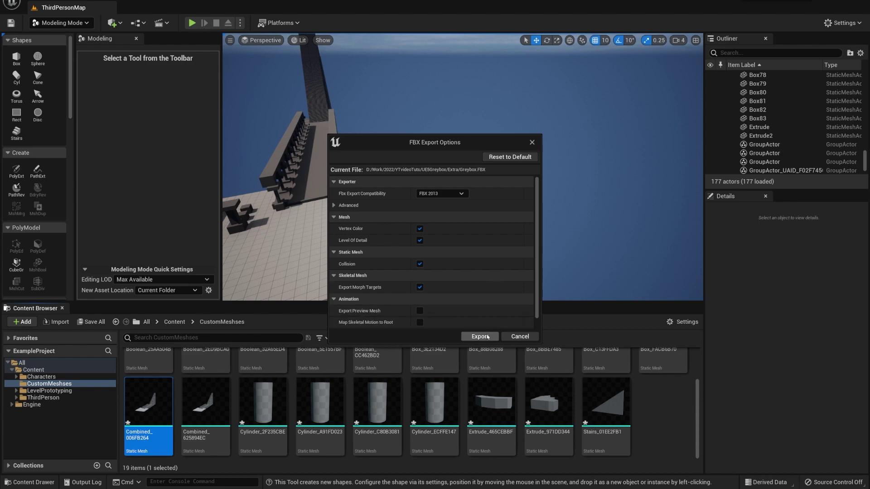
{"action": "left_click", "coordinate": [480, 337]}
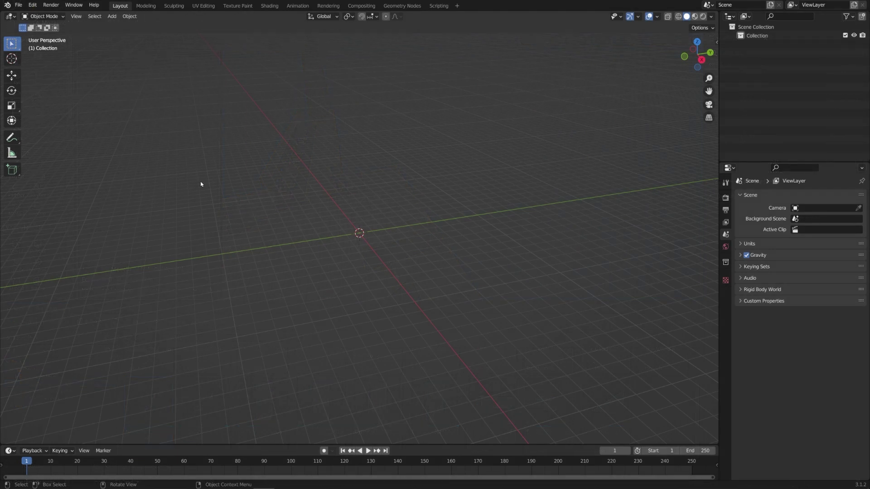
Switch to Blender and import Greybox.FBX from the UE5Greybox Extra folder with the default import settings
{"action": "left_click", "coordinate": [18, 9]}
{"action": "mouse_move", "coordinate": [43, 125]}
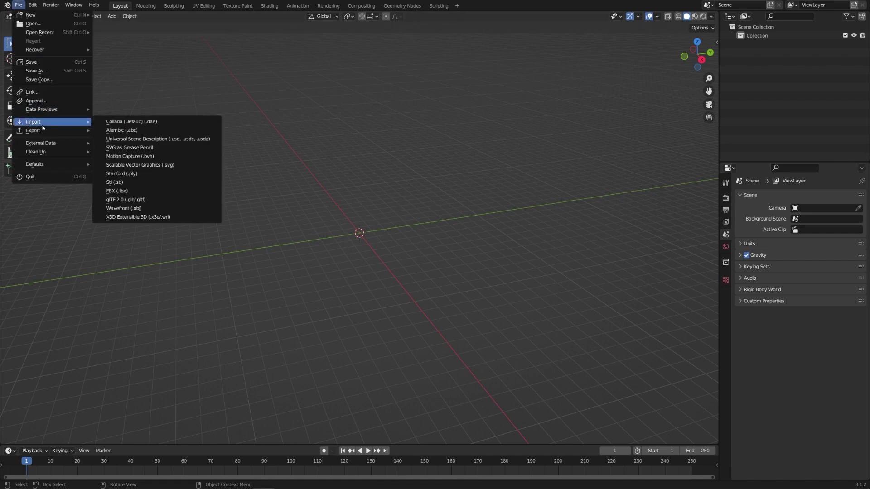
{"action": "left_click", "coordinate": [131, 190]}
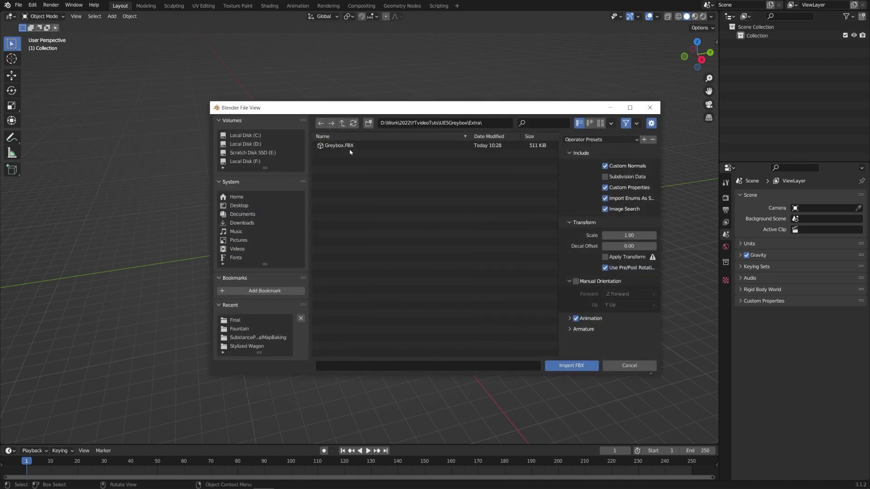
{"action": "left_click", "coordinate": [347, 145]}
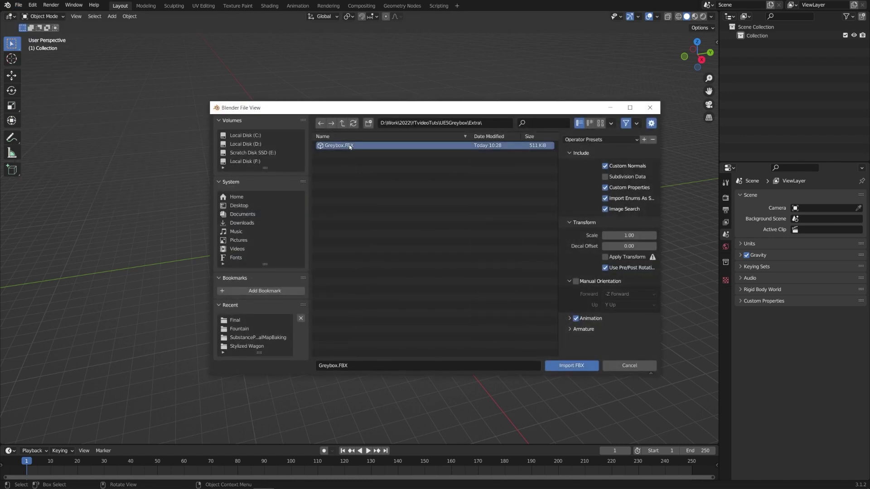
{"action": "left_click", "coordinate": [568, 367]}
Inspect the imported bridge, toggle the UCX_Combined_006FB264 mesh's visibility, and hide Combined_006FB264 to isolate and select the UCX mesh
{"action": "scroll", "coordinate": [421, 289], "scroll_direction": "down", "scroll_amount": 6}
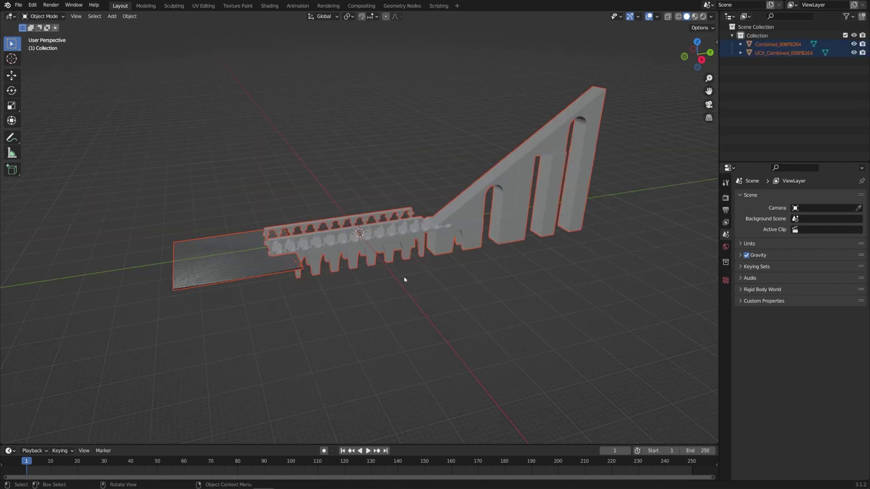
{"action": "scroll", "coordinate": [404, 280], "scroll_direction": "up", "scroll_amount": 2}
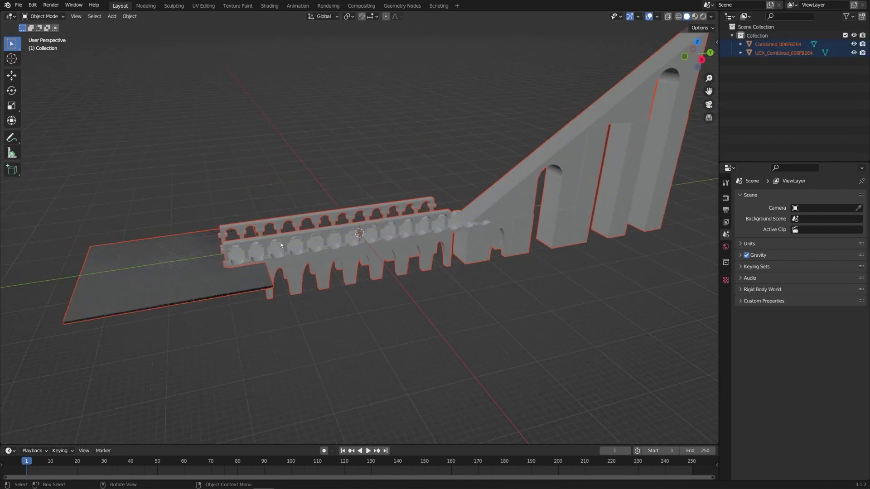
{"action": "middle_click_drag", "start_coordinate": [301, 242], "coordinate": [446, 245]}
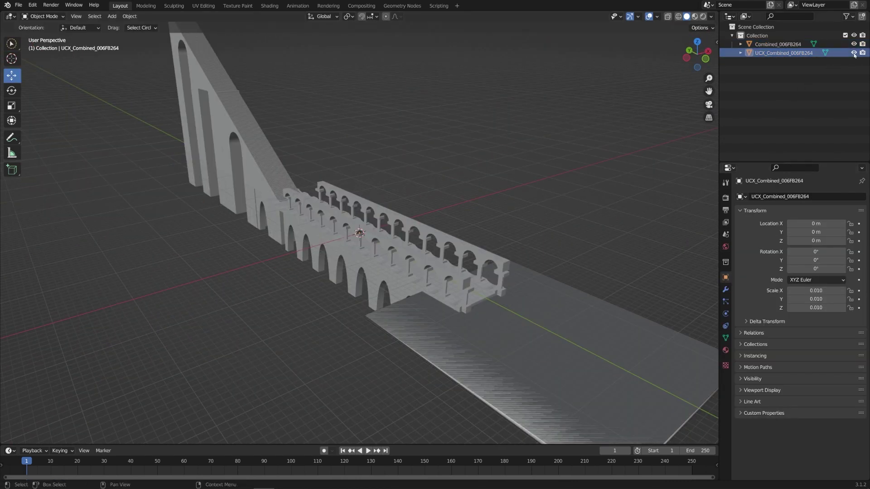
{"action": "left_click", "coordinate": [854, 53]}
{"action": "left_click", "coordinate": [854, 53]}
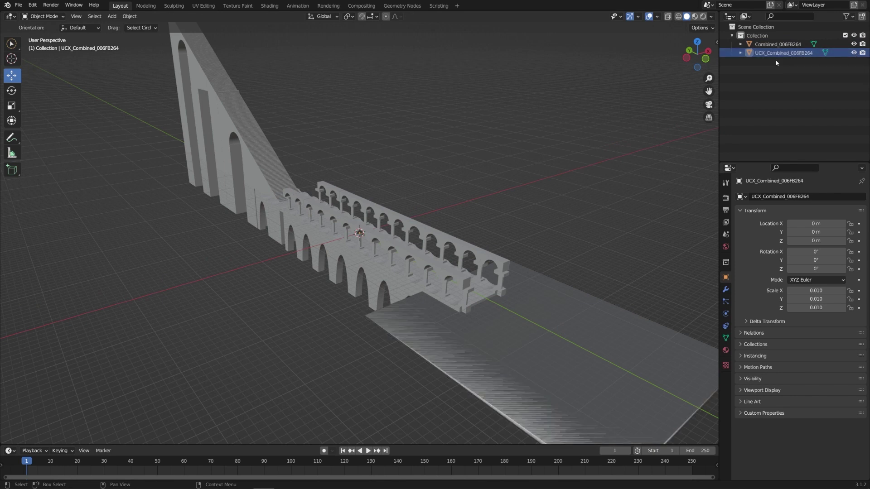
{"action": "left_click", "coordinate": [854, 45]}
{"action": "left_click", "coordinate": [770, 51]}
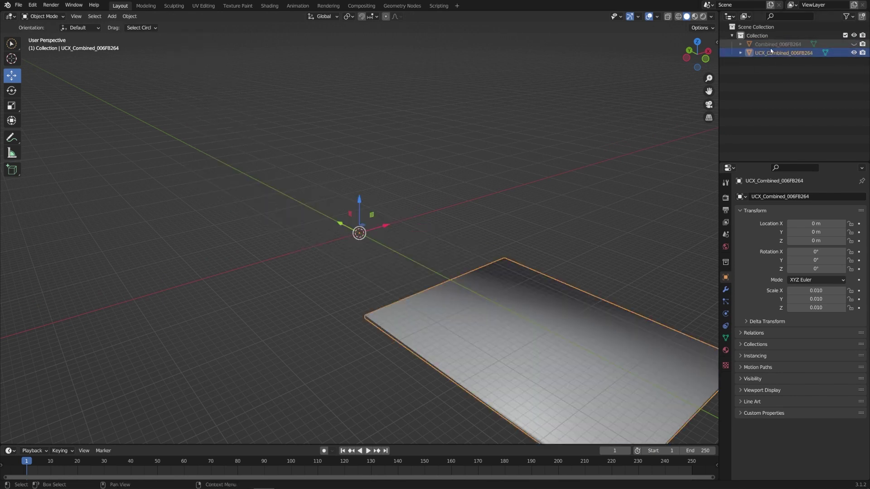
Delete the UCX_Combined_006FB264 collision mesh and make the hidden Combined_006FB264 bridge visible again
{"action": "left_click", "coordinate": [770, 45]}
{"action": "left_click", "coordinate": [770, 53]}
{"action": "key", "text": "Delete"}
{"action": "left_click", "coordinate": [786, 44]}
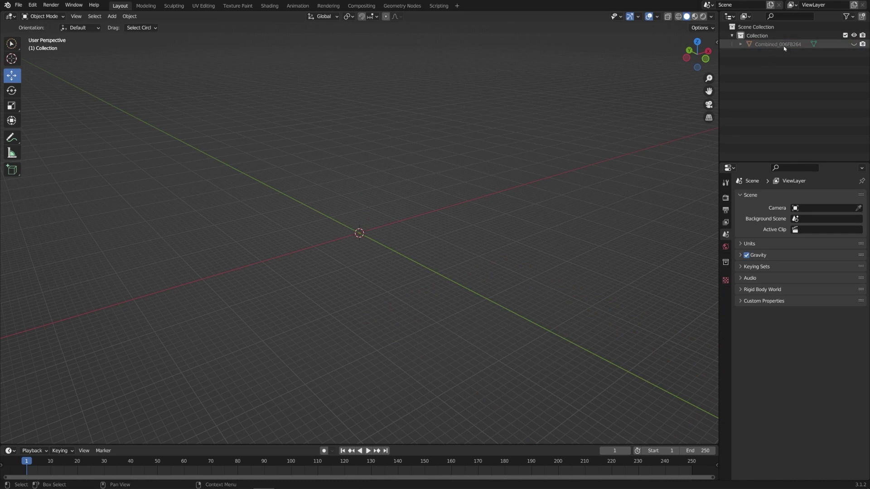
{"action": "left_click", "coordinate": [854, 45]}
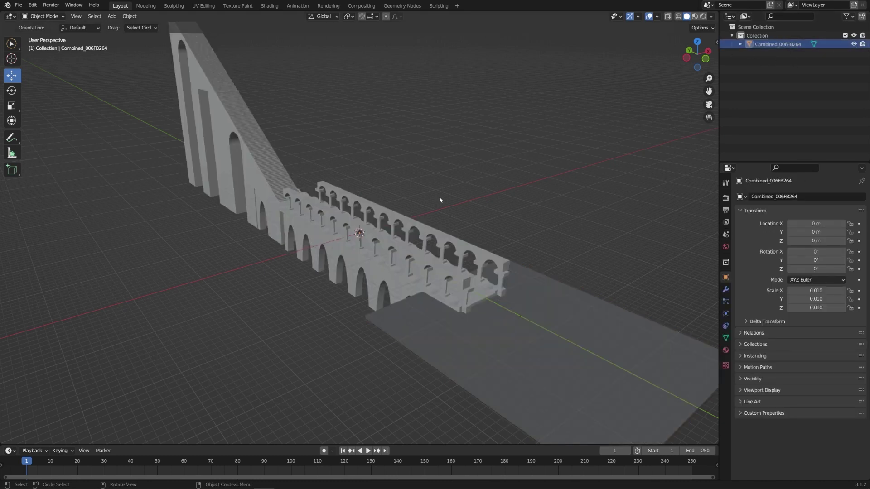
Paste a backup copy of the Combined_006FB264 bridge and hide the copy
{"action": "middle_click_drag", "start_coordinate": [503, 209], "coordinate": [729, 90]}
{"action": "key", "text": "ctrl+v"}
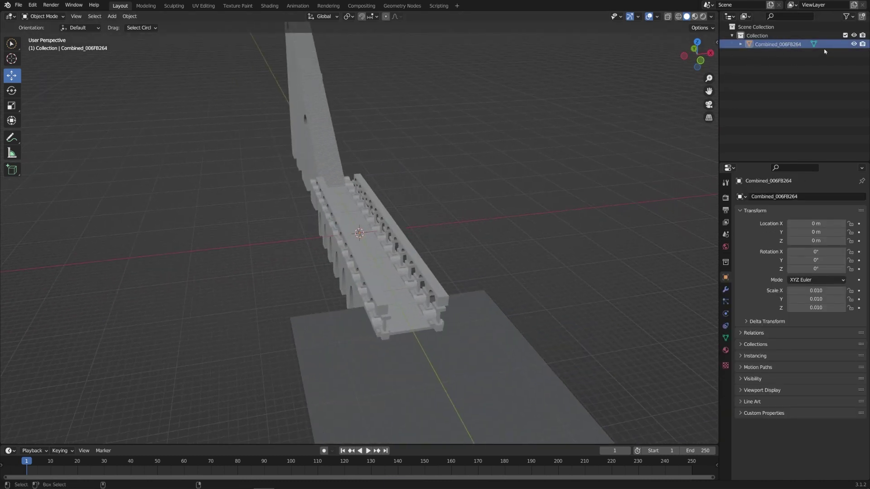
{"action": "left_click", "coordinate": [854, 53]}
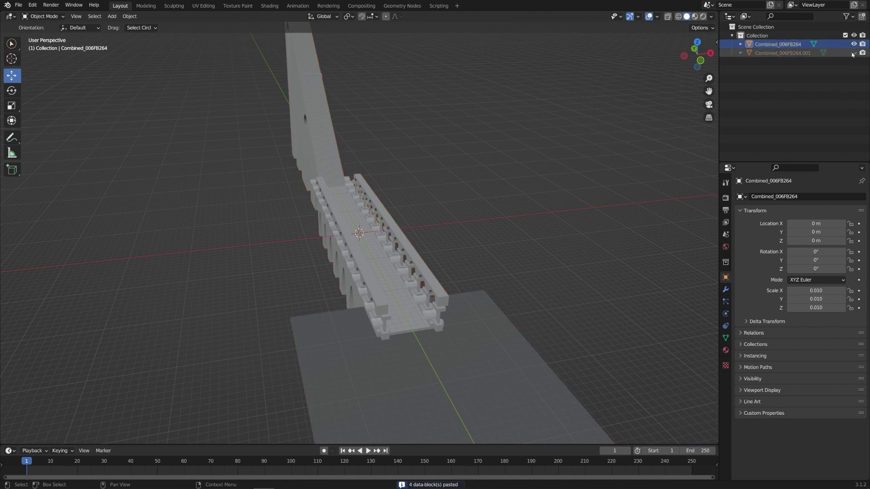
Select the linked faces of one upper arch block near the middle of the front railing and separate them into their own object
{"action": "middle_click_drag", "start_coordinate": [521, 217], "coordinate": [373, 246]}
{"action": "scroll", "coordinate": [373, 247], "scroll_direction": "up", "scroll_amount": 2}
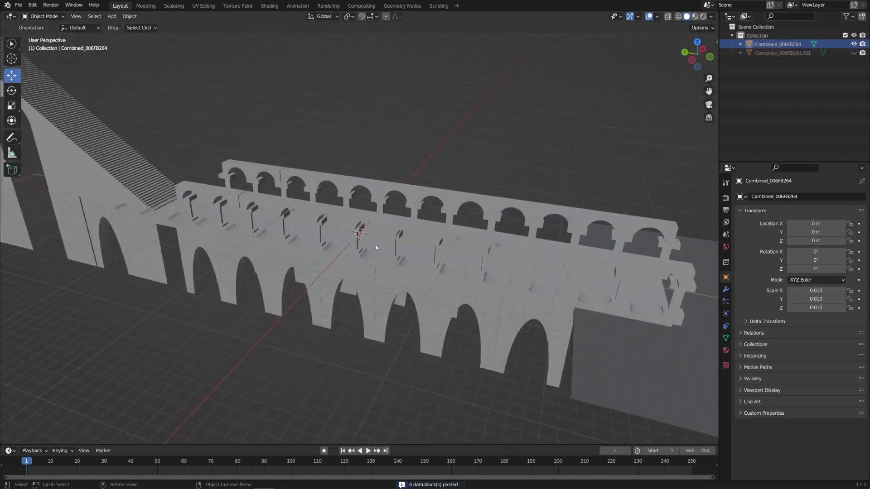
{"action": "key", "text": "Tab"}
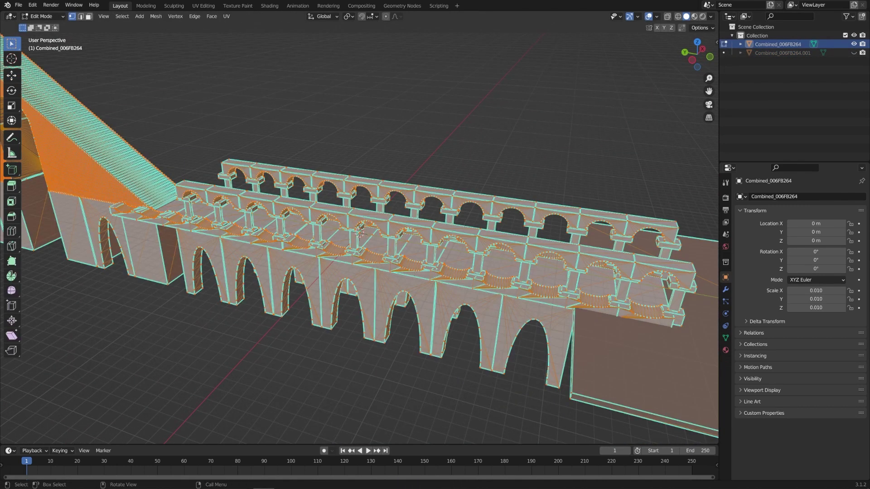
{"action": "scroll", "coordinate": [359, 232], "scroll_direction": "up", "scroll_amount": 6}
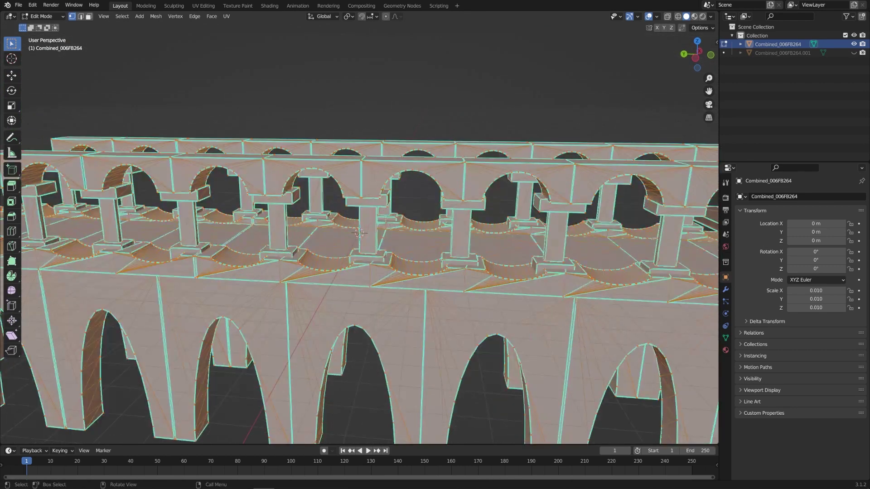
{"action": "scroll", "coordinate": [382, 183], "scroll_direction": "down", "scroll_amount": 2}
{"action": "key", "text": "alt+a"}
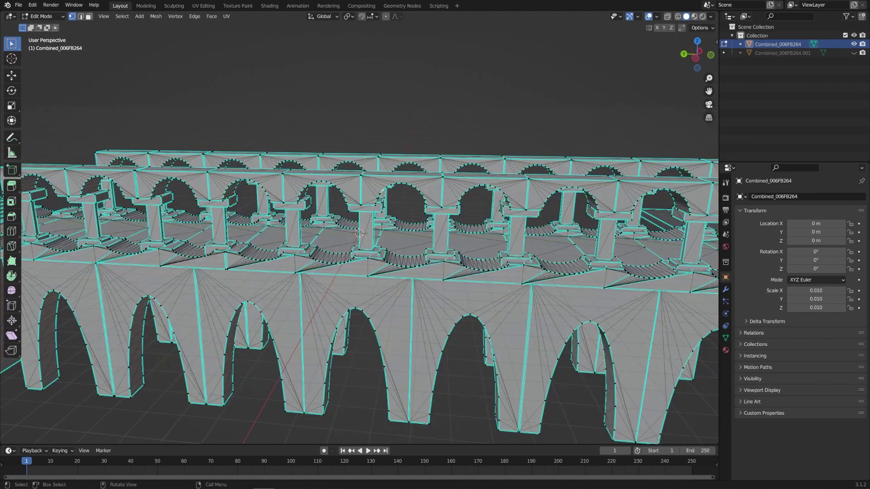
{"action": "key", "text": "3"}
{"action": "key", "text": "l"}
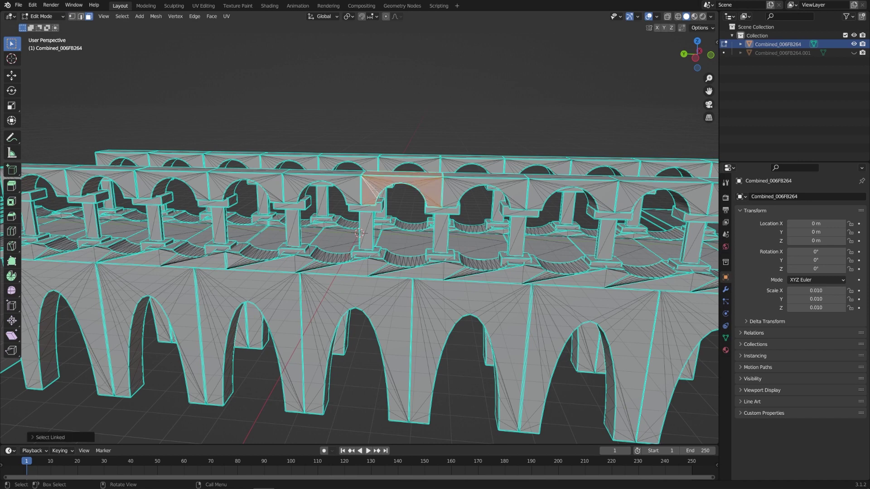
{"action": "scroll", "coordinate": [400, 180], "scroll_direction": "up", "scroll_amount": 2}
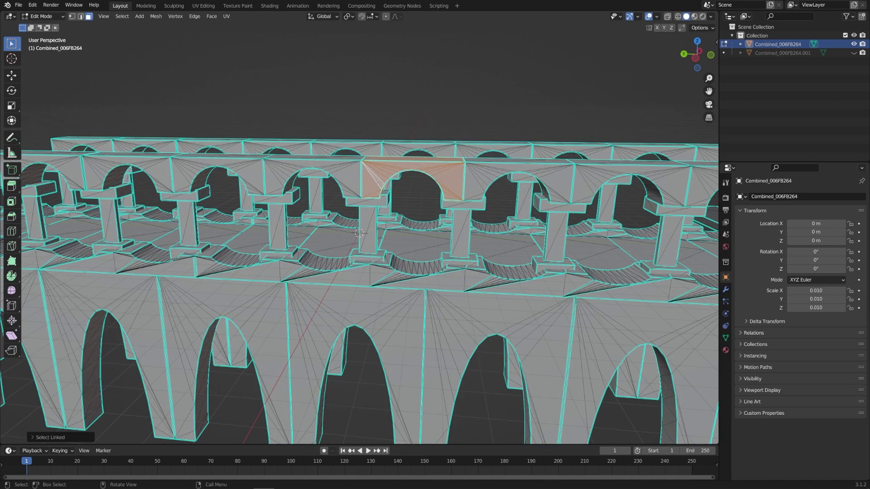
{"action": "key", "text": "p"}
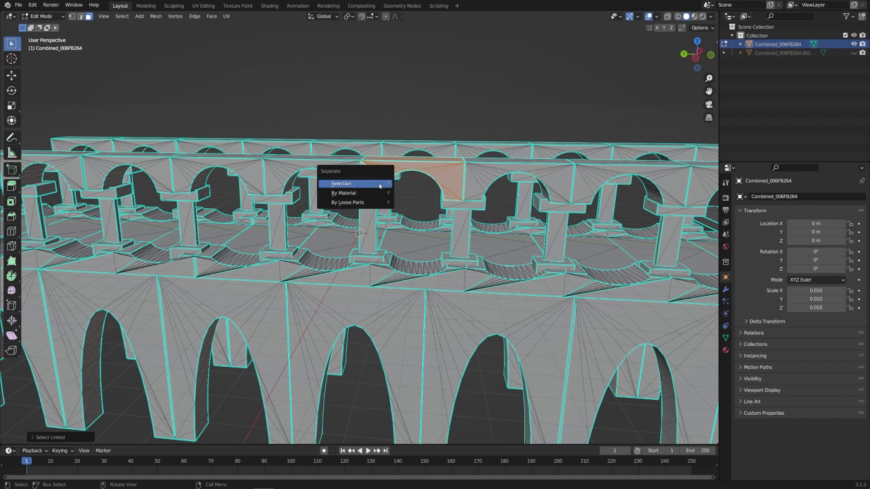
{"action": "left_click", "coordinate": [380, 184]}
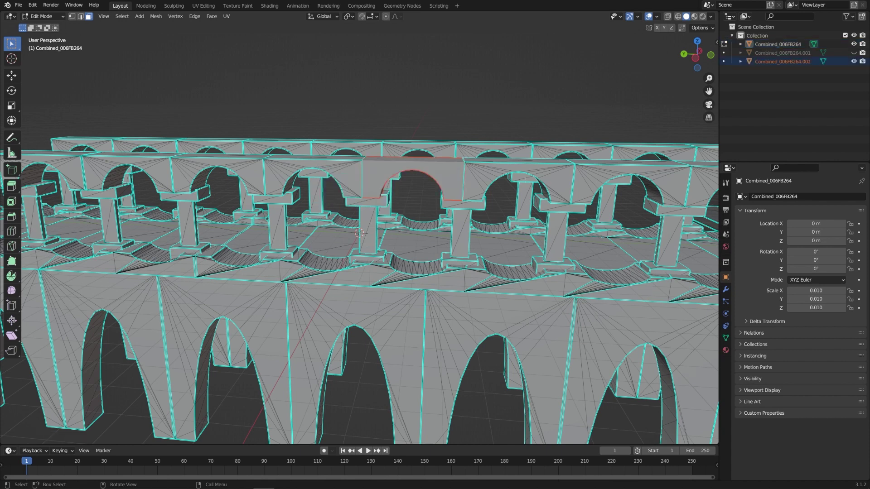
Select the separated arch block in Object Mode and move it along the Y axis and upward away from the bridge
{"action": "left_click", "coordinate": [773, 45]}
{"action": "left_click", "coordinate": [772, 63]}
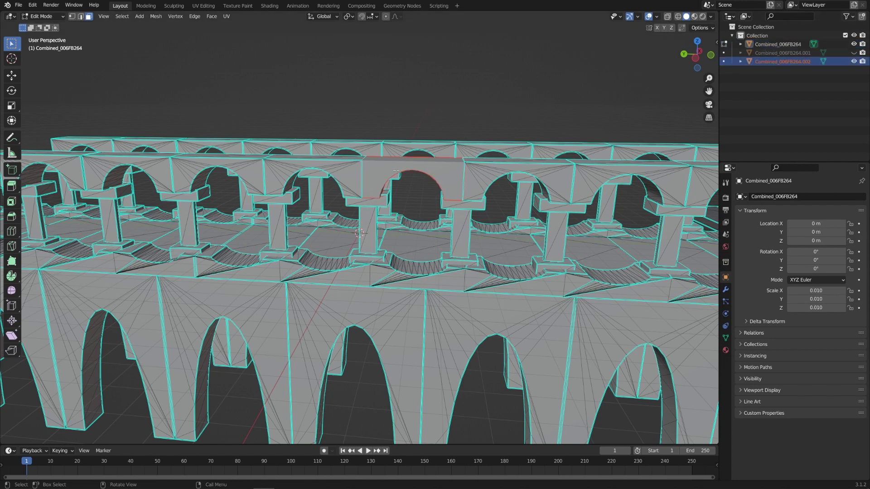
{"action": "left_click", "coordinate": [11, 76]}
{"action": "scroll", "coordinate": [27, 79], "scroll_direction": "down", "scroll_amount": 5}
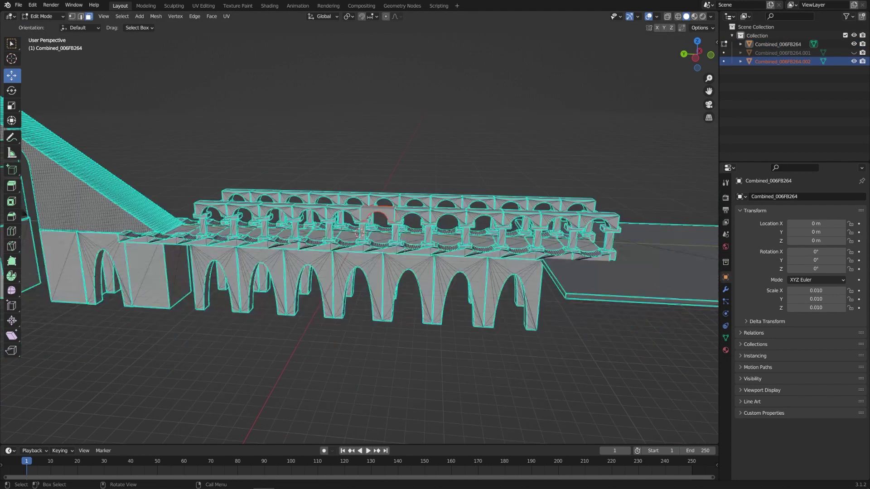
{"action": "middle_click_drag", "start_coordinate": [404, 248], "coordinate": [426, 252]}
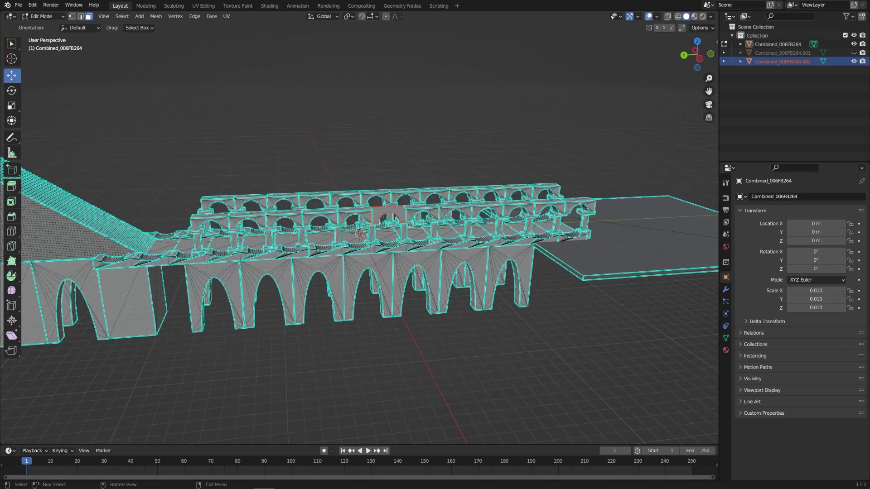
{"action": "key", "text": "Tab"}
{"action": "scroll", "coordinate": [395, 192], "scroll_direction": "up", "scroll_amount": 2}
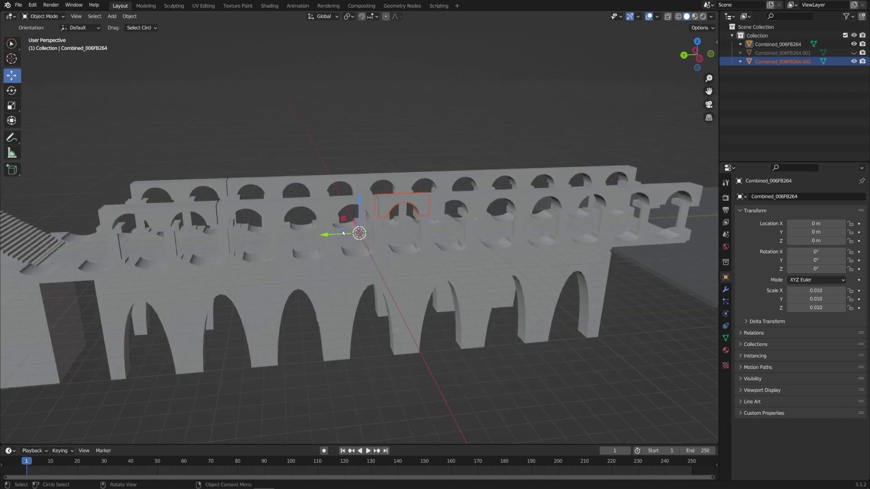
{"action": "left_click_drag", "start_coordinate": [338, 236], "coordinate": [298, 237]}
{"action": "left_click_drag", "start_coordinate": [319, 208], "coordinate": [318, 178]}
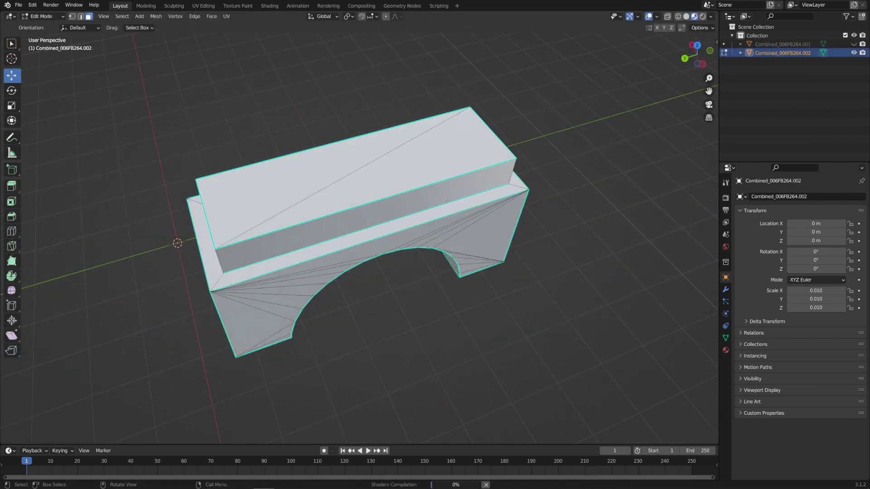
Extrude the arch piece's two top faces, scale them outward with extra width along X, and extrude them up into an overhanging slab
{"action": "key", "text": "a"}
{"action": "left_click", "coordinate": [427, 177]}
{"action": "left_click", "coordinate": [362, 154], "text": "shift"}
{"action": "key", "text": "e"}
{"action": "key", "text": "Return"}
{"action": "key", "text": "s"}
{"action": "left_click", "coordinate": [435, 149]}
{"action": "key", "text": "s"}
{"action": "key", "text": "x"}
{"action": "left_click", "coordinate": [435, 149]}
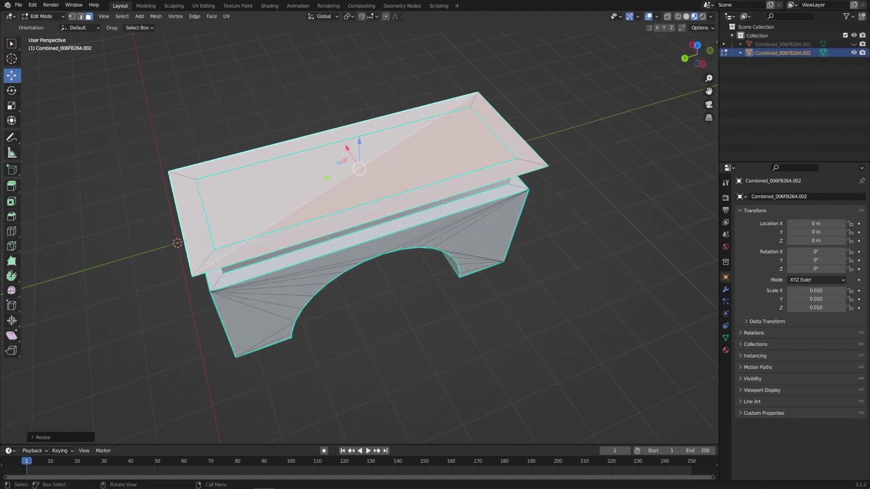
{"action": "key", "text": "e"}
{"action": "left_click", "coordinate": [426, 140]}
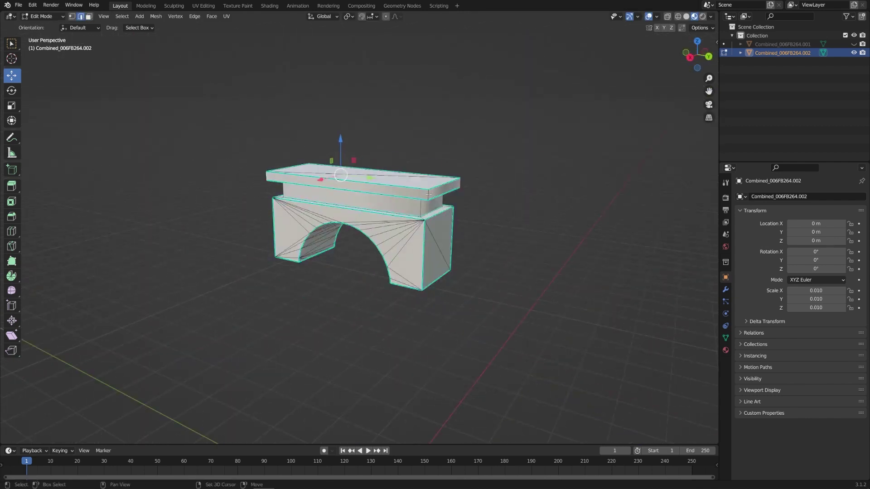
Bevel the edges of the arch piece's overhanging top slab to round its corners
{"action": "key", "text": "ctrl+b"}
{"action": "left_click", "coordinate": [69, 389]}
{"action": "left_click", "coordinate": [45, 437]}
{"action": "middle_click_drag", "start_coordinate": [292, 252], "coordinate": [292, 253]}
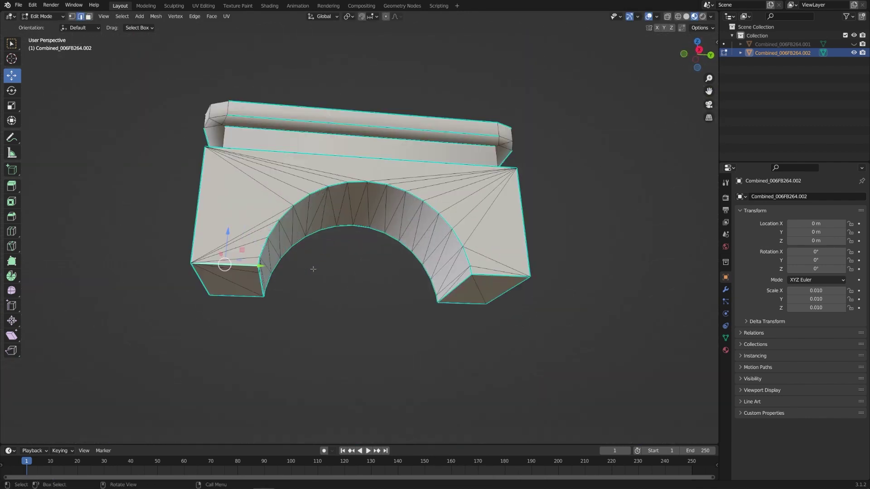
Inset the faces of the arch's front side and extrude them outward about 0.16 m as a raised panel
{"action": "key", "text": "3"}
{"action": "left_click", "coordinate": [242, 246]}
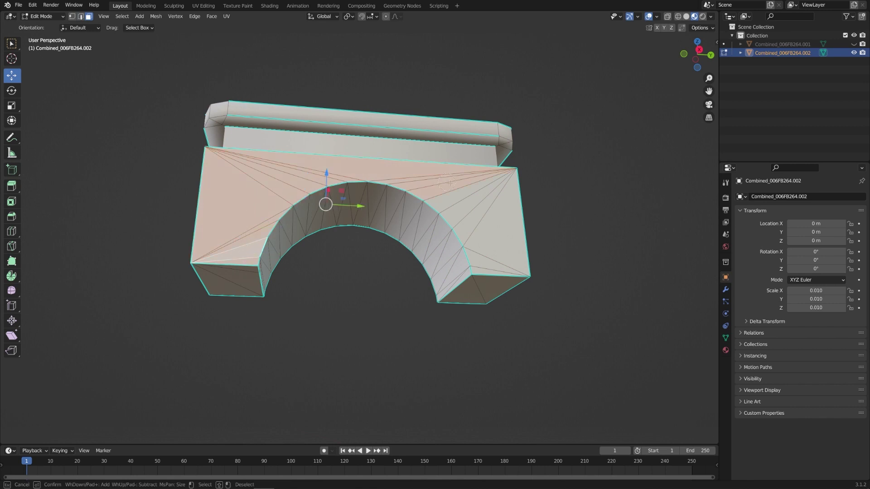
{"action": "key", "text": "i"}
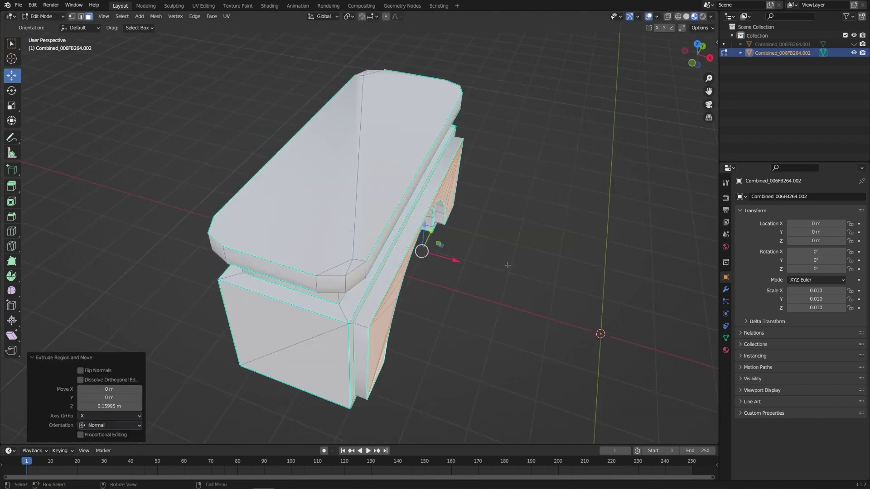
Try a Multiresolution modifier with a subdivision on the arch piece, and undo it
{"action": "key", "text": "Tab"}
{"action": "left_click", "coordinate": [725, 289]}
{"action": "left_click", "coordinate": [752, 196]}
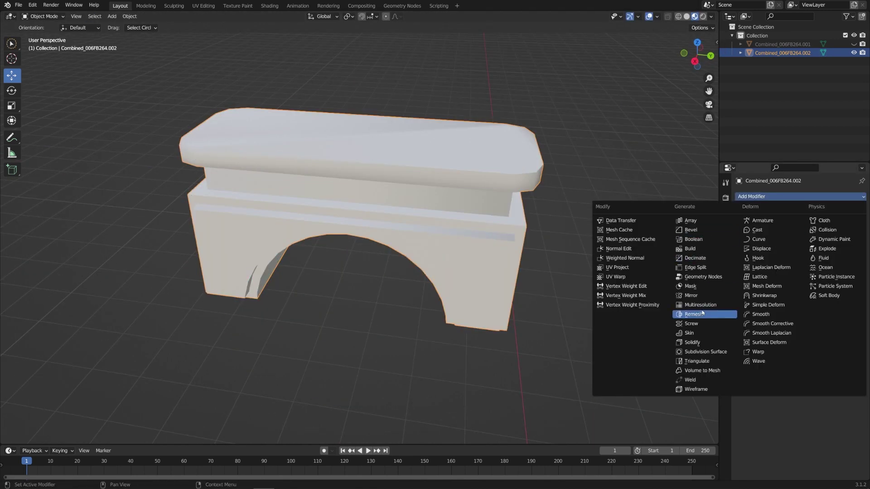
{"action": "left_click", "coordinate": [704, 315]}
{"action": "left_click", "coordinate": [771, 287]}
{"action": "key", "text": "ctrl+z"}
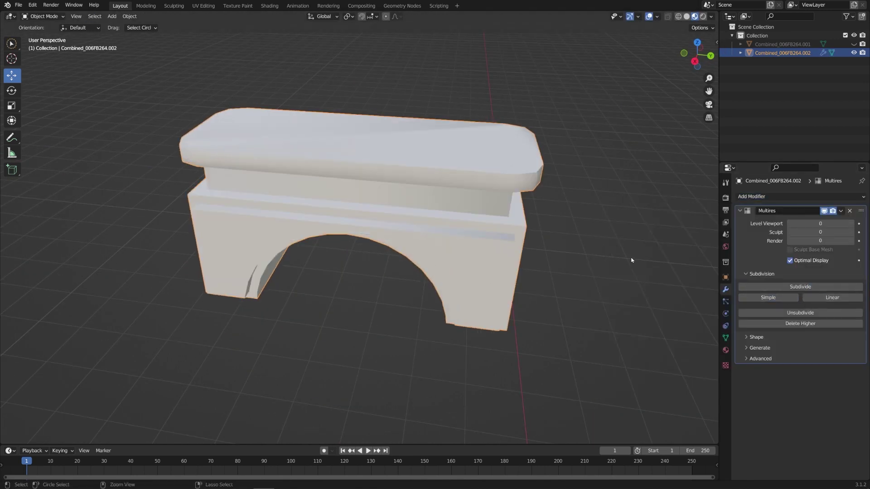
{"action": "key", "text": "ctrl+z"}
Apply all transforms to the arch piece and center its origin on the geometry, with the piece placed at the world origin
{"action": "key", "text": "ctrl+a"}
{"action": "key", "text": "a"}
{"action": "key", "text": "shift+s"}
{"action": "left_click", "coordinate": [522, 299]}
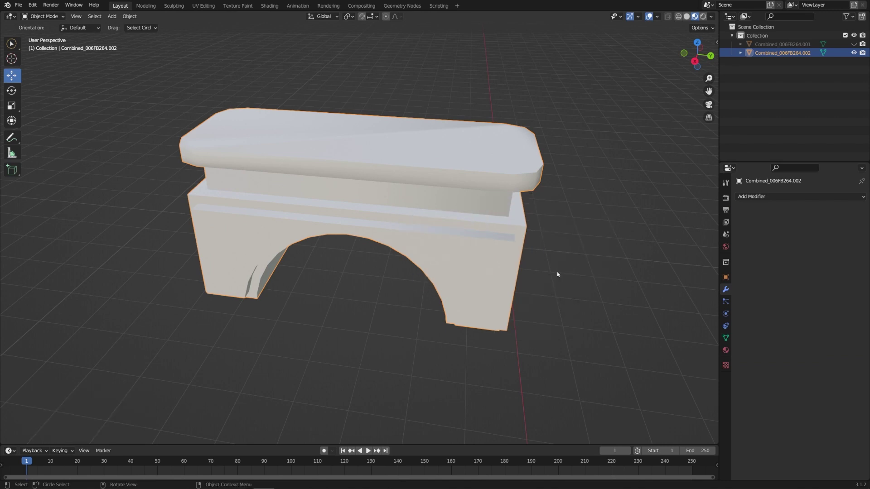
{"action": "right_click", "coordinate": [557, 274]}
{"action": "mouse_move", "coordinate": [557, 302]}
{"action": "left_click", "coordinate": [624, 314]}
{"action": "key", "text": "KP_Decimal"}
Add a Bevel modifier to the arch piece with the amount set to 0.01 m
{"action": "left_click", "coordinate": [752, 196]}
{"action": "left_click", "coordinate": [686, 218]}
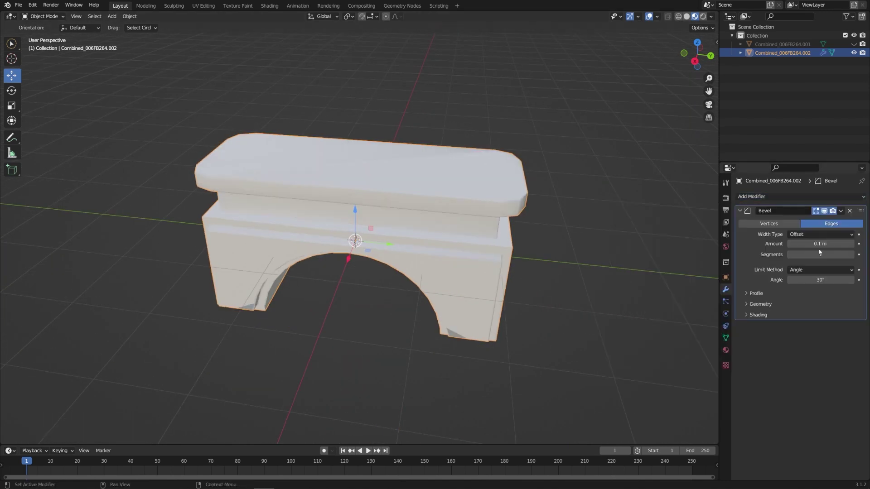
{"action": "middle_click_drag", "start_coordinate": [573, 291], "coordinate": [471, 354]}
{"action": "scroll", "coordinate": [396, 233], "scroll_direction": "down", "scroll_amount": 5}
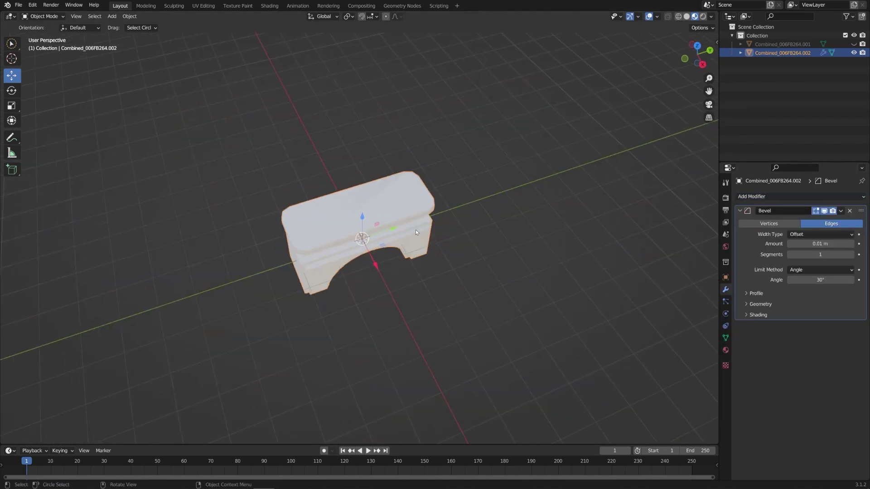
{"action": "left_click_drag", "start_coordinate": [393, 230], "coordinate": [396, 234]}
{"action": "key", "text": "ctrl+z"}
Shift the arch mesh about 0.25 m along X and bisect it lengthwise from the top view, discarding the half on the negative X side
{"action": "key", "text": "KP_7"}
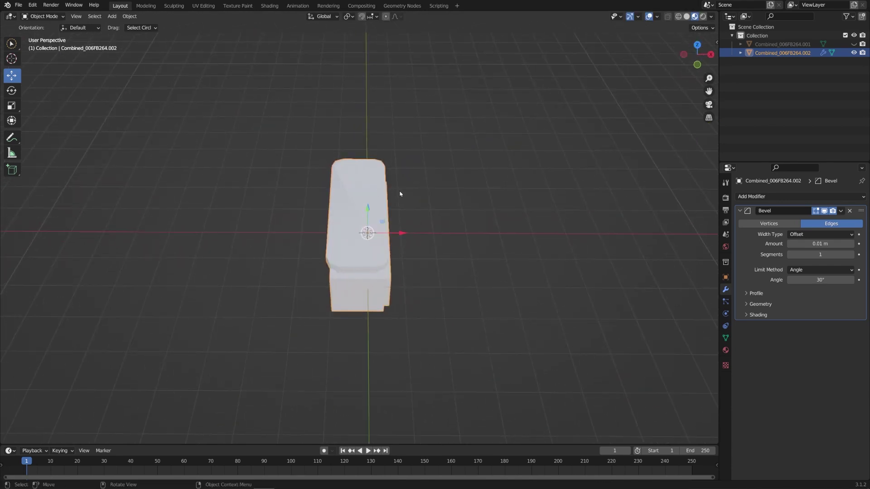
{"action": "key", "text": "Tab"}
{"action": "left_click_drag", "start_coordinate": [402, 232], "coordinate": [410, 232]}
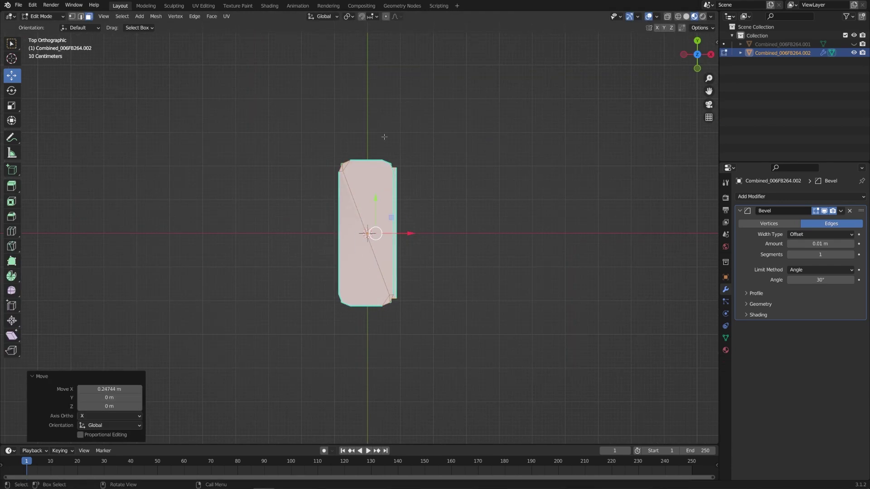
{"action": "left_click_drag", "start_coordinate": [371, 133], "coordinate": [368, 327]}
{"action": "left_click", "coordinate": [92, 388]}
{"action": "type", "text": "0"}
{"action": "left_click", "coordinate": [80, 417]}
{"action": "key", "text": "Tab"}
Add a Mirror modifier on the X axis to the halved arch piece and enable clipping
{"action": "left_click", "coordinate": [771, 197]}
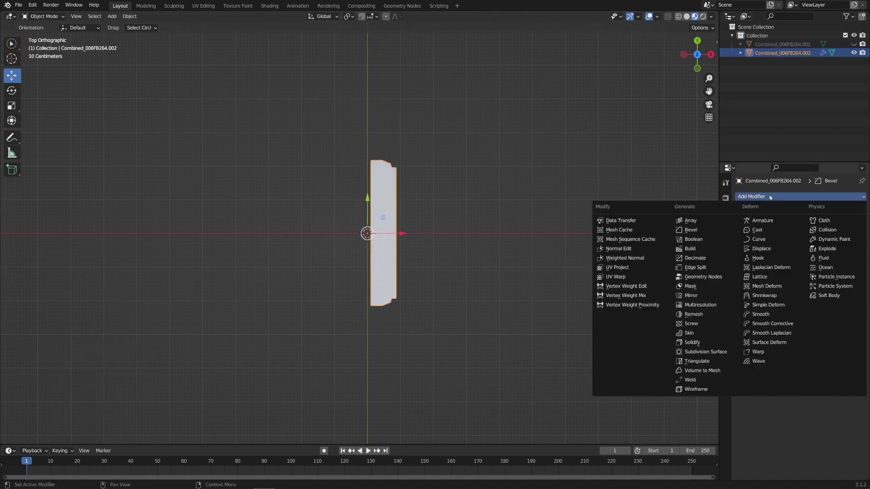
{"action": "left_click", "coordinate": [690, 296]}
{"action": "scroll", "coordinate": [397, 227], "scroll_direction": "up", "scroll_amount": 2}
{"action": "scroll", "coordinate": [397, 227], "scroll_direction": "up", "scroll_amount": 1}
{"action": "left_click", "coordinate": [789, 380]}
Move the whole half mesh along X to the mirror plane so both mirrored halves form one solid arch piece
{"action": "key", "text": "Tab"}
{"action": "key", "text": "a"}
{"action": "key", "text": "g"}
{"action": "key", "text": "x"}
{"action": "left_click", "coordinate": [483, 220]}
{"action": "left_click_drag", "start_coordinate": [427, 234], "coordinate": [447, 234]}
{"action": "key", "text": "Tab"}
{"action": "middle_click_drag", "start_coordinate": [503, 281], "coordinate": [523, 249]}
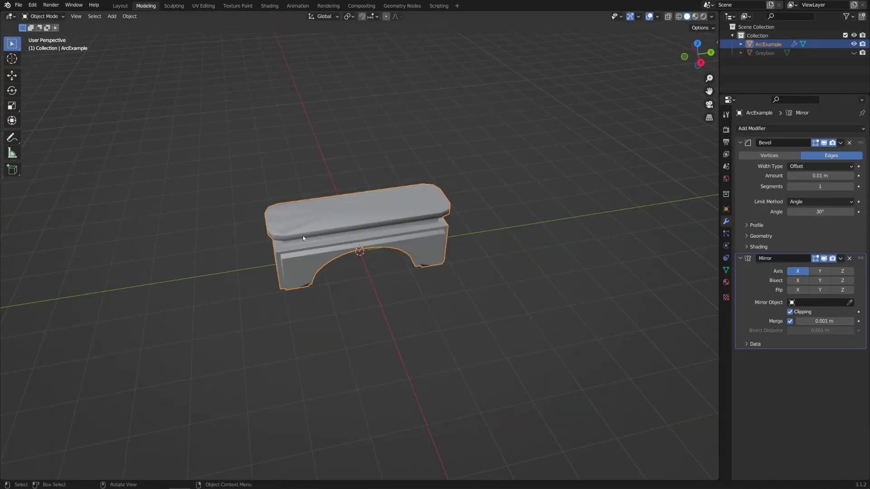
Clear the custom split normals data of ArcExample and unwrap its whole mesh with Smart UV Project
{"action": "left_click", "coordinate": [726, 270]}
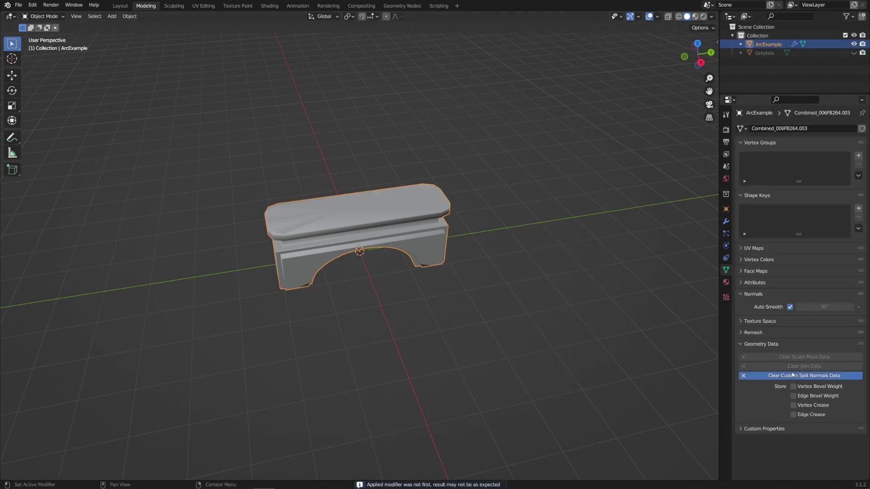
{"action": "left_click", "coordinate": [711, 16]}
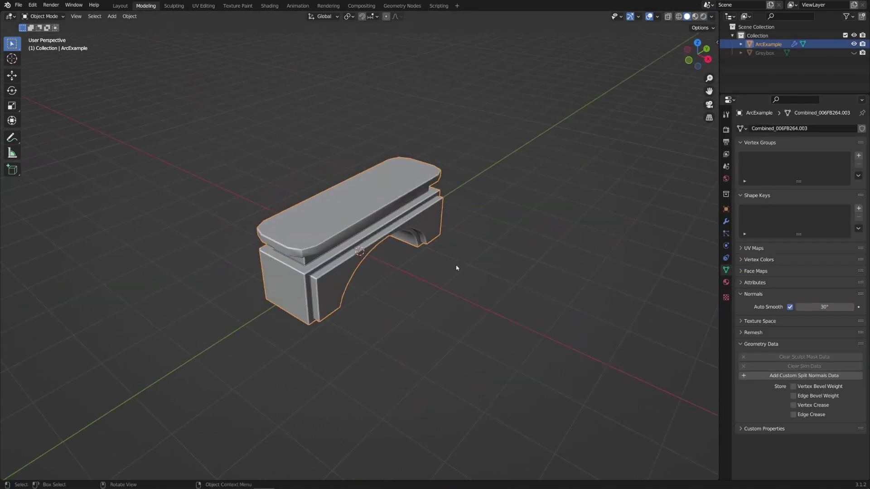
{"action": "key", "text": "a"}
{"action": "key", "text": "u"}
{"action": "left_click", "coordinate": [446, 299]}
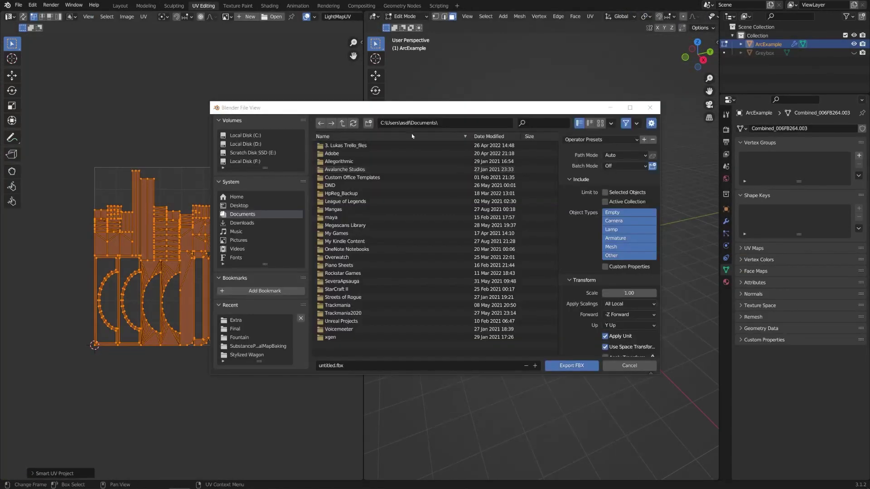
Export the scene as Arc.fbx to the folder D:\Work\2022\YTvideoTuts\UE5Greybox\Extra
{"action": "left_click", "coordinate": [454, 123]}
{"action": "type", "text": "D:\\Work\\2022\\YTvideoTuts\\UE5Greybox\\Extra\\"}
{"action": "key", "text": "Return"}
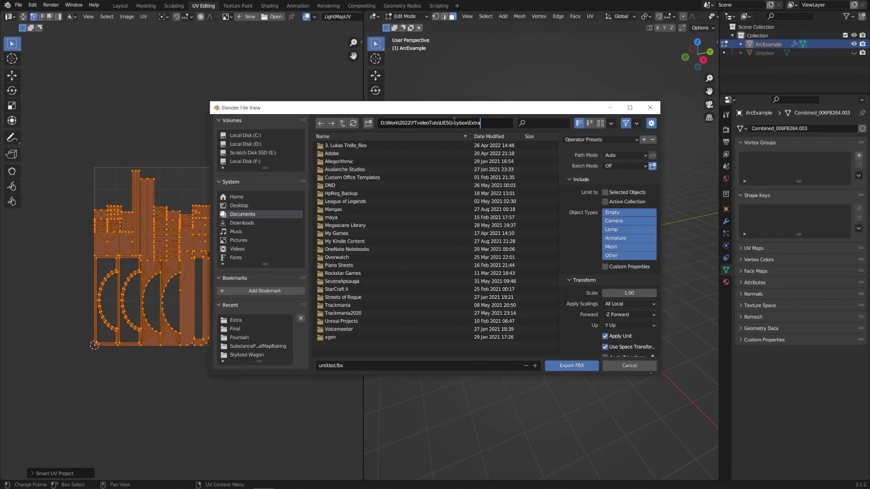
{"action": "left_click", "coordinate": [396, 365]}
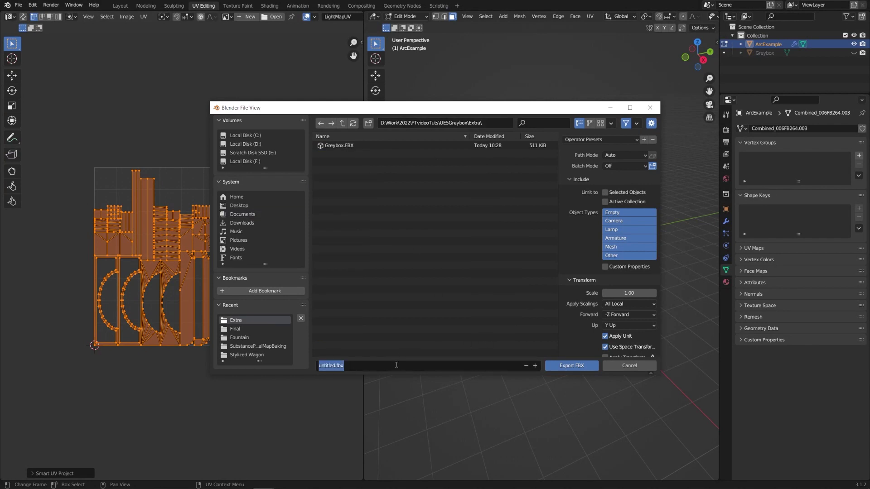
{"action": "type", "text": "Arc.fbx"}
{"action": "left_click", "coordinate": [584, 365]}
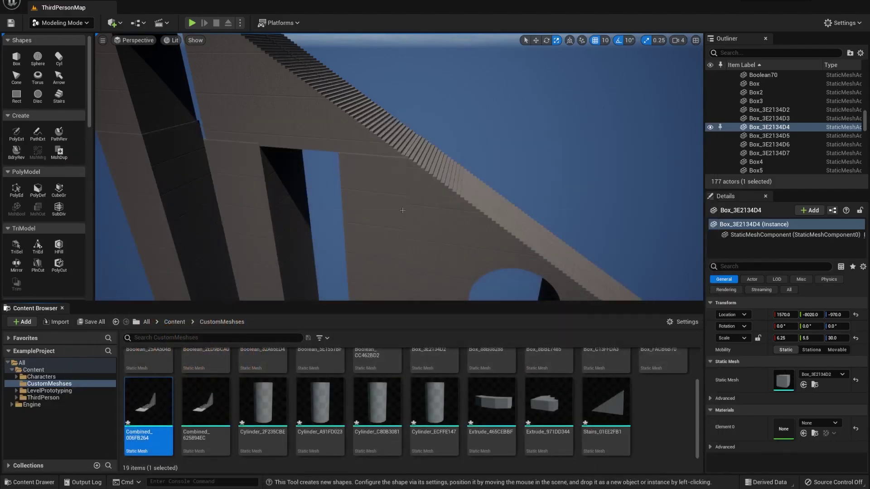
Switch to Unreal Engine, create a folder named Assets in the project's Content folder and open it
{"action": "right_click_drag", "start_coordinate": [403, 211], "coordinate": [503, 181]}
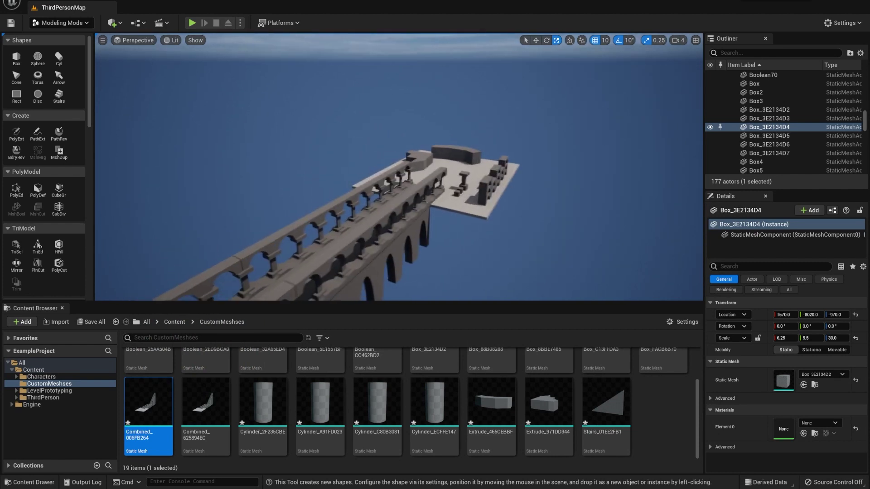
{"action": "right_click_drag", "start_coordinate": [402, 238], "coordinate": [402, 253]}
{"action": "left_click", "coordinate": [174, 322]}
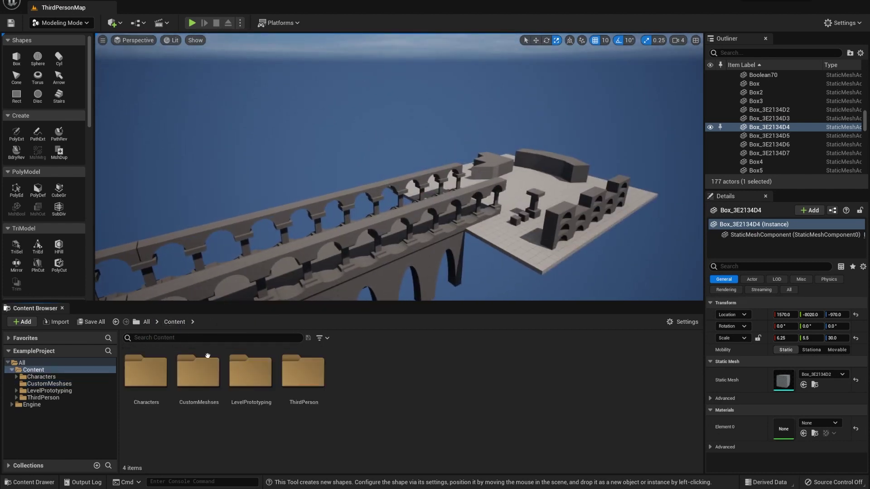
{"action": "right_click", "coordinate": [357, 382]}
{"action": "left_click", "coordinate": [394, 125]}
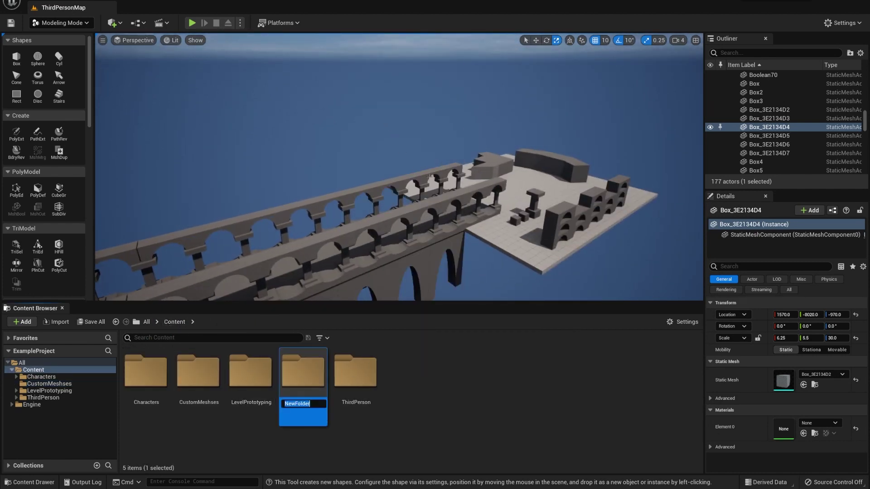
{"action": "type", "text": "Assets"}
{"action": "key", "text": "Return"}
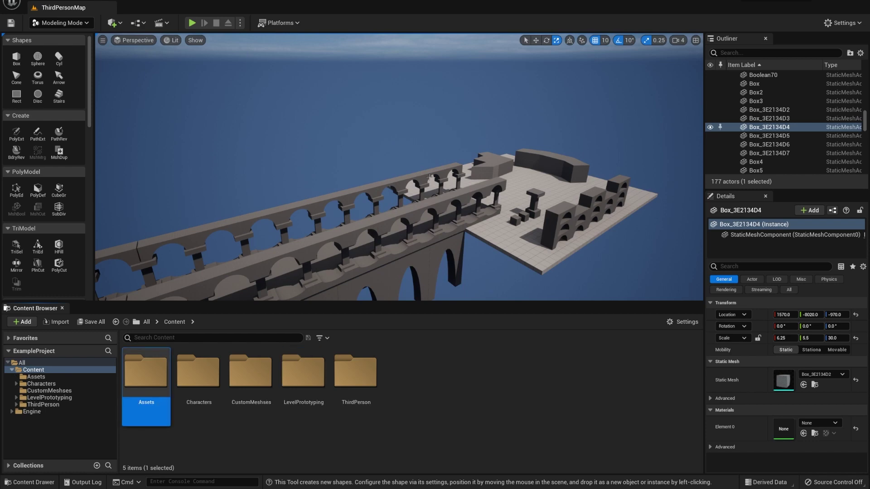
{"action": "double_click", "coordinate": [141, 364]}
Import Arc.fbx from the Extra folder into Assets with the default FBX options and dismiss the message log
{"action": "mouse_move", "coordinate": [379, 218]}
{"action": "right_mouse_down"}
{"action": "mouse_move", "coordinate": [407, 218]}
{"action": "mouse_move", "coordinate": [379, 217]}
{"action": "right_mouse_up"}
{"action": "left_click_drag", "start_coordinate": [634, 84], "coordinate": [633, 60]}
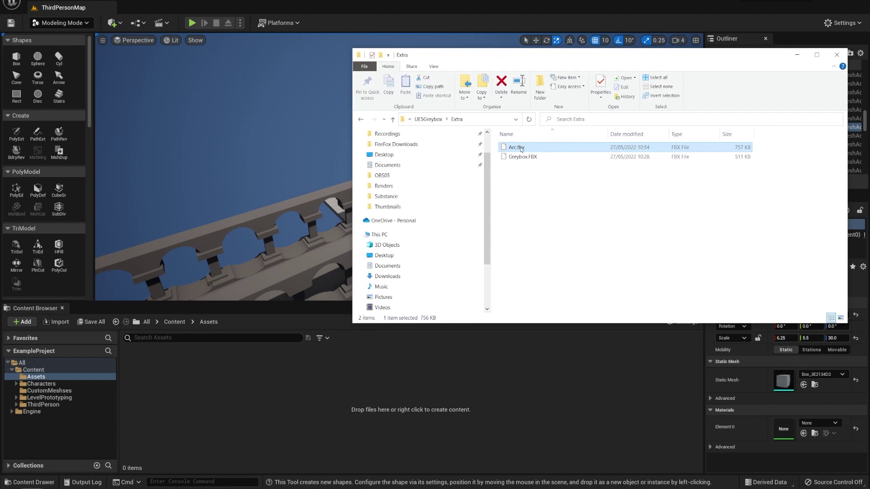
{"action": "left_click_drag", "start_coordinate": [519, 148], "coordinate": [262, 393]}
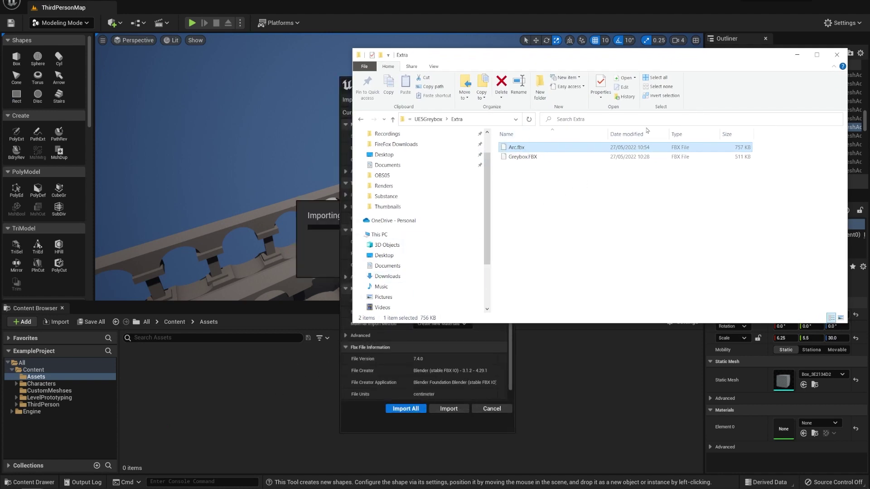
{"action": "left_click", "coordinate": [798, 57]}
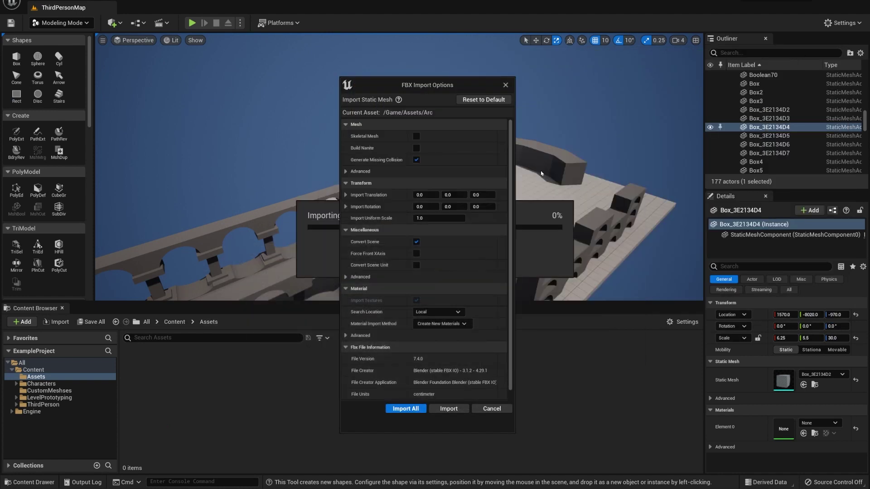
{"action": "left_click", "coordinate": [437, 409]}
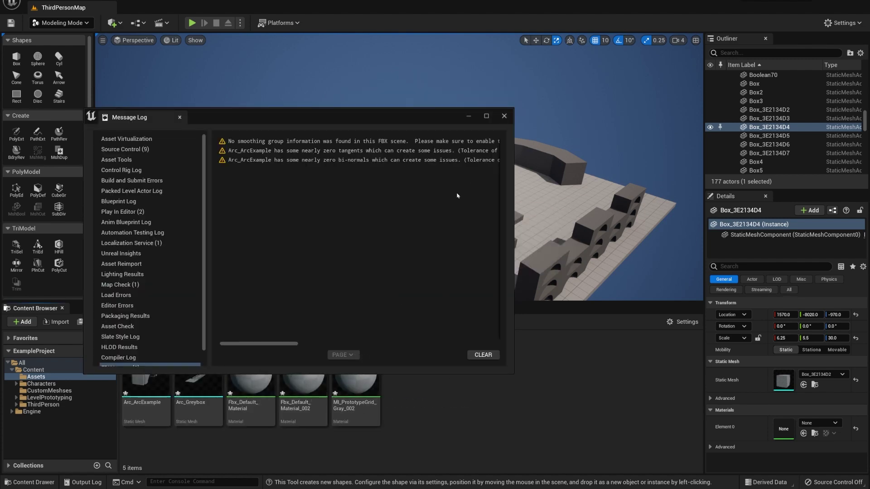
{"action": "left_click", "coordinate": [503, 115]}
Place the Arc_ArcExample mesh in the level near the end of the bridge railing and focus on it
{"action": "left_click", "coordinate": [165, 376]}
{"action": "left_click_drag", "start_coordinate": [165, 376], "coordinate": [427, 252]}
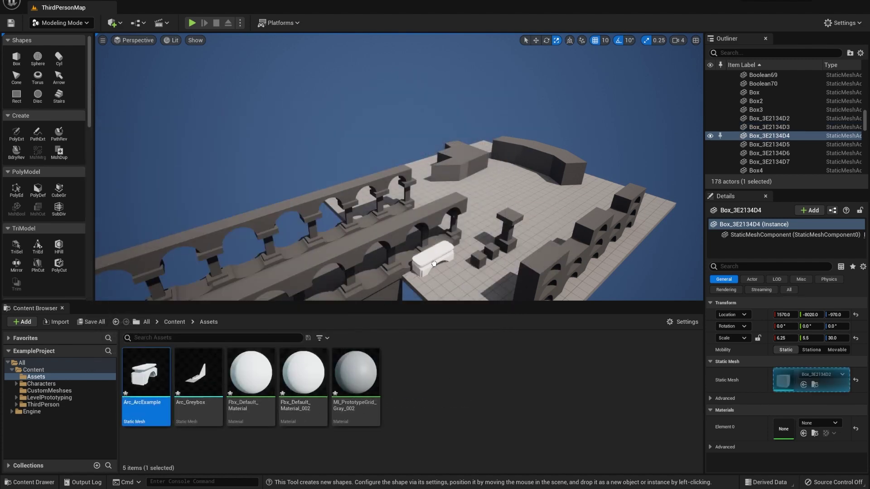
{"action": "key", "text": "f"}
{"action": "right_click_drag", "start_coordinate": [427, 253], "coordinate": [453, 235]}
Move the placed arc piece onto the last arch of the near railing, at about X 1120, Y 570, Z 390
{"action": "key", "text": "w"}
{"action": "left_click_drag", "start_coordinate": [512, 190], "coordinate": [551, 52]}
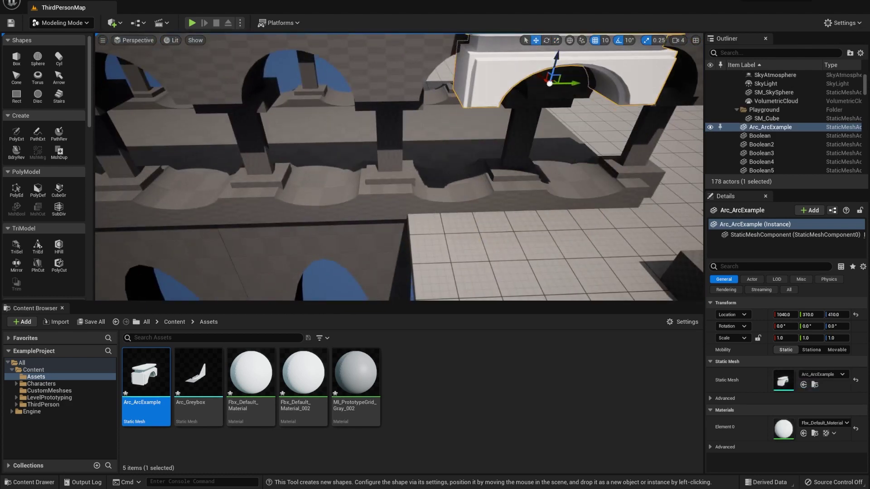
{"action": "mouse_move", "coordinate": [551, 52]}
{"action": "right_mouse_down"}
{"action": "mouse_move", "coordinate": [607, 32]}
{"action": "mouse_move", "coordinate": [553, 47]}
{"action": "right_mouse_up"}
{"action": "left_click_drag", "start_coordinate": [538, 141], "coordinate": [538, 151]}
{"action": "left_click_drag", "start_coordinate": [553, 179], "coordinate": [474, 172]}
{"action": "right_click_drag", "start_coordinate": [439, 176], "coordinate": [485, 199]}
{"action": "left_click_drag", "start_coordinate": [338, 148], "coordinate": [477, 126]}
Delete the greybox arch block at the end of the opposite railing
{"action": "left_click", "coordinate": [353, 118]}
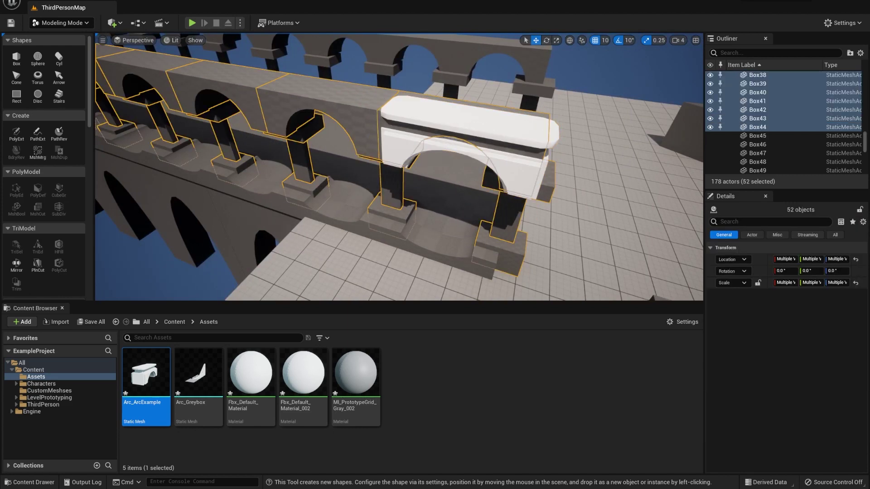
{"action": "right_click_drag", "start_coordinate": [353, 118], "coordinate": [245, 139]}
{"action": "left_click", "coordinate": [530, 112]}
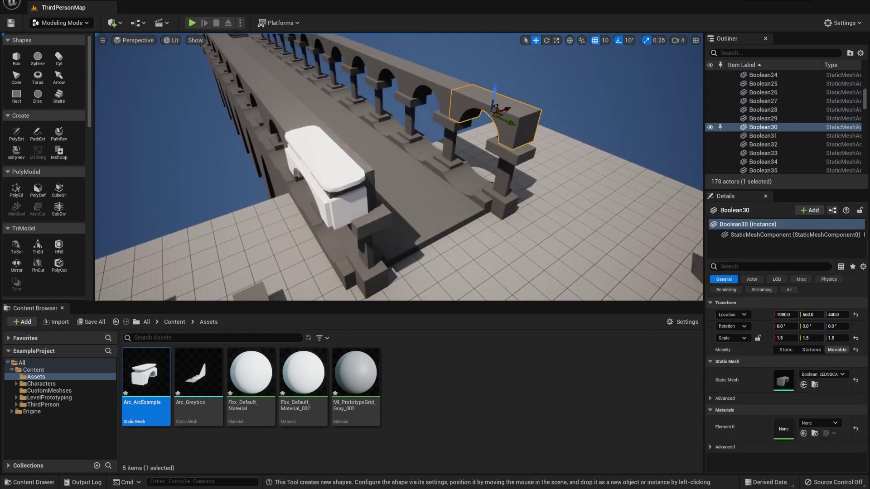
{"action": "right_click_drag", "start_coordinate": [530, 112], "coordinate": [489, 99]}
{"action": "key", "text": "Delete"}
Move the detailed arc piece across the bridge to X 1970 so it fills the gap in the opposite railing
{"action": "left_click", "coordinate": [380, 169]}
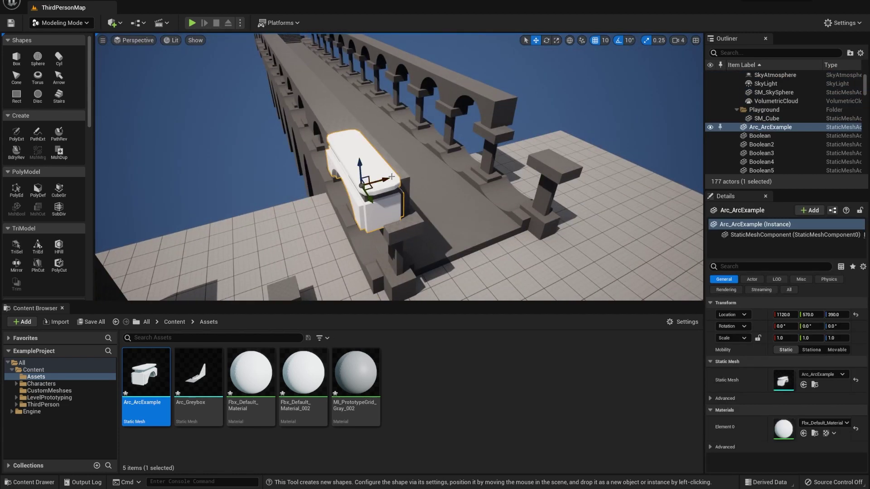
{"action": "left_click_drag", "start_coordinate": [388, 182], "coordinate": [548, 154]}
{"action": "right_click_drag", "start_coordinate": [548, 154], "coordinate": [589, 136]}
Delete the next two greybox arch blocks beside the detailed arc piece
{"action": "right_click_drag", "start_coordinate": [476, 172], "coordinate": [436, 151]}
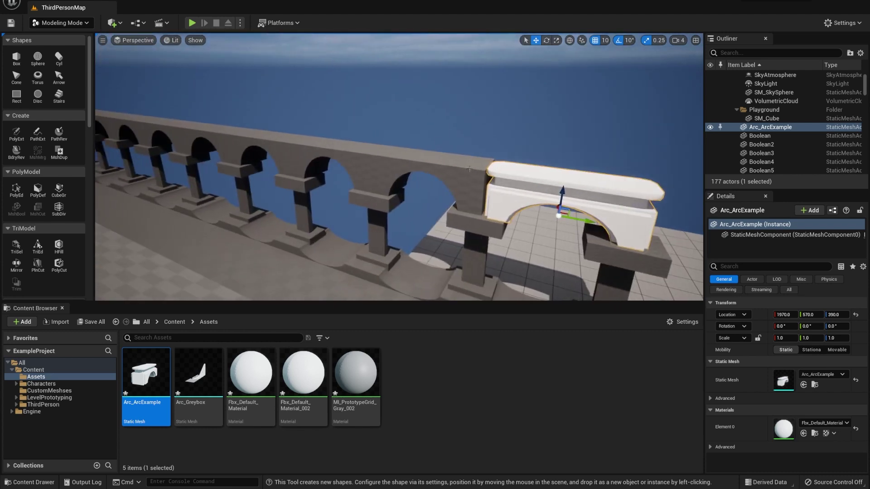
{"action": "left_click", "coordinate": [436, 171]}
{"action": "key", "text": "Delete"}
{"action": "left_click", "coordinate": [353, 157]}
{"action": "key", "text": "Delete"}
Duplicate the arc piece along the railing to Y 150 and move the original to Y 560
{"action": "left_click", "coordinate": [540, 194]}
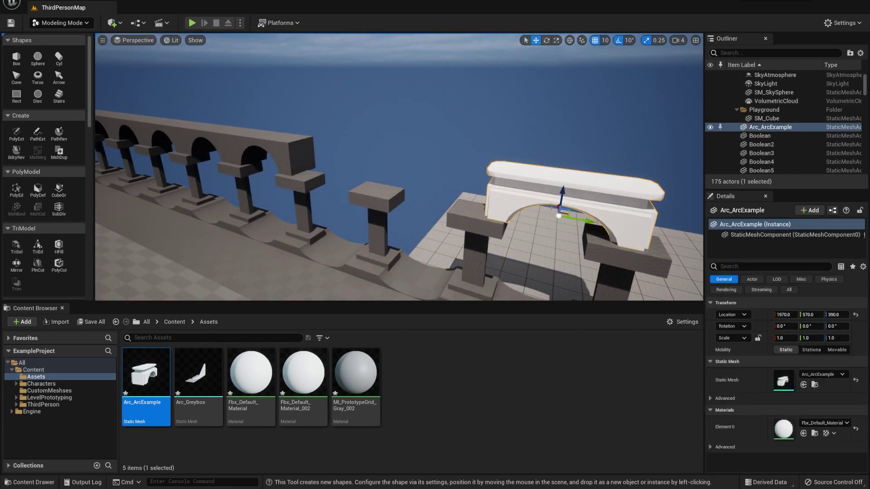
{"action": "left_click_drag", "start_coordinate": [573, 217], "coordinate": [439, 185], "text": "alt"}
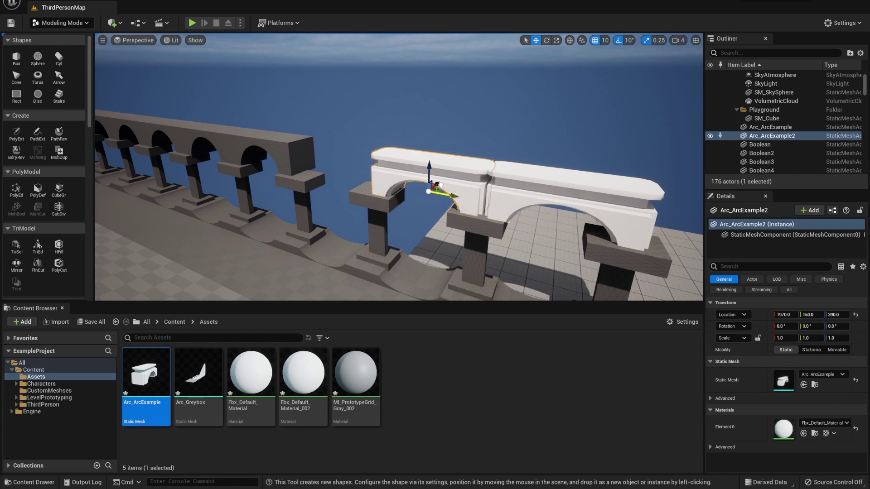
{"action": "left_click", "coordinate": [577, 221]}
{"action": "left_click_drag", "start_coordinate": [577, 221], "coordinate": [572, 220]}
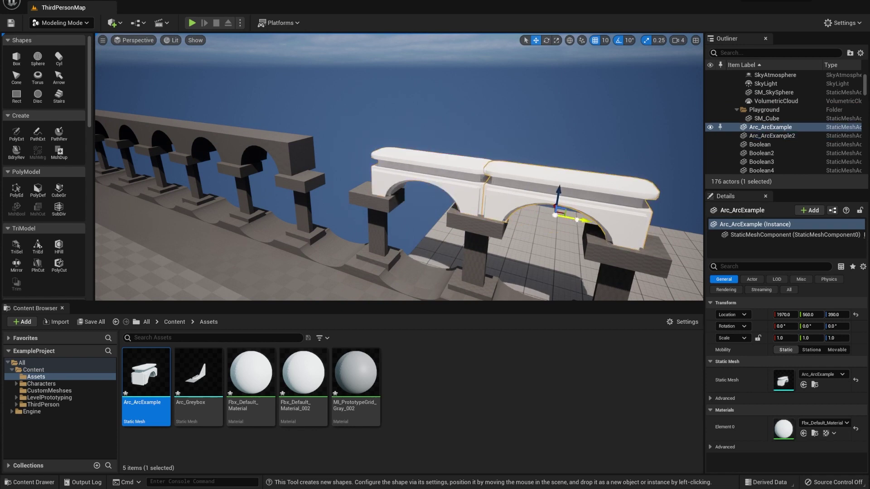
{"action": "right_click_drag", "start_coordinate": [576, 220], "coordinate": [571, 217]}
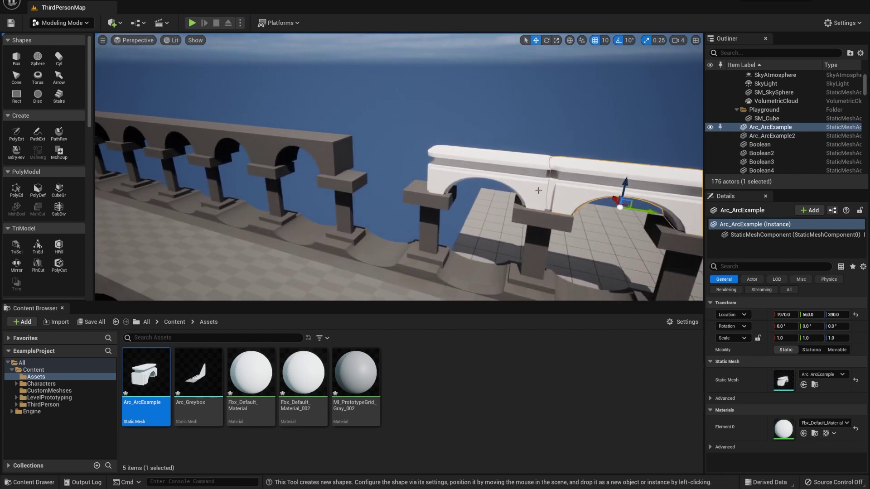
Nudge both arc pieces together along the railing and add a third copy at Y -280 to close the gap
{"action": "left_click", "coordinate": [542, 191]}
{"action": "left_click", "coordinate": [585, 190], "text": "shift"}
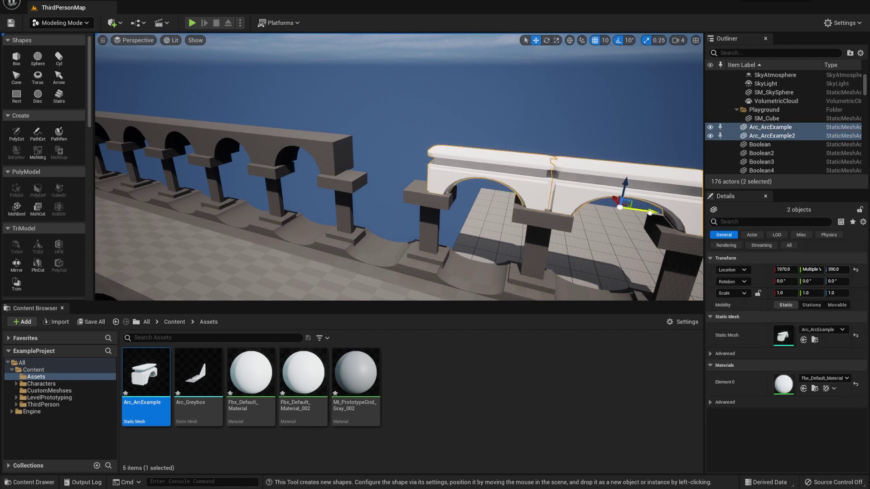
{"action": "left_click_drag", "start_coordinate": [648, 212], "coordinate": [637, 210]}
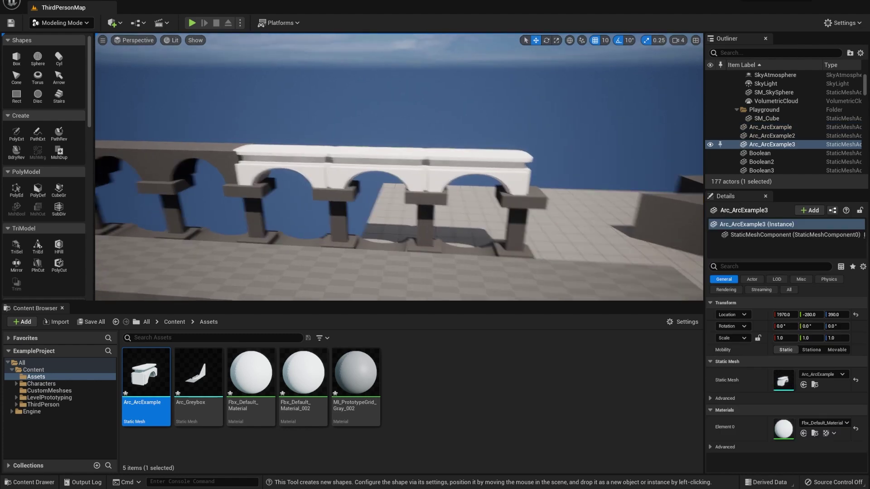
Play the level and examine the detailed arches on the bridge from the character's view
{"action": "left_click", "coordinate": [202, 28]}
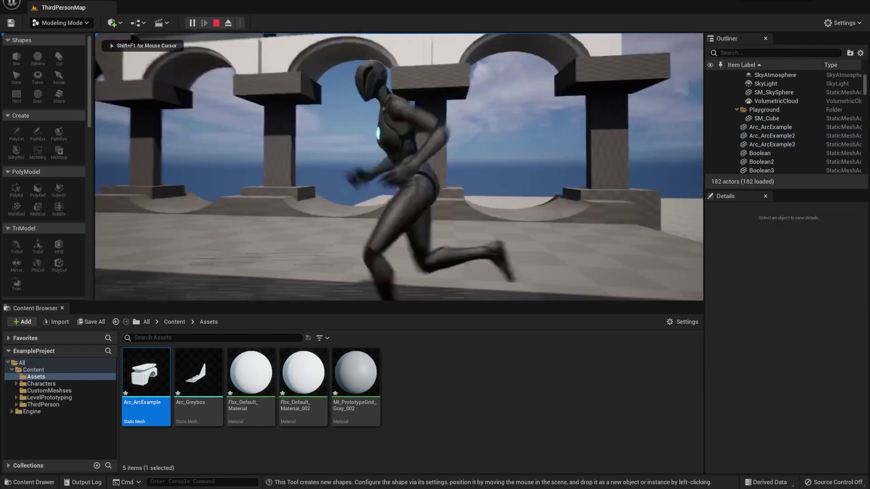
{"action": "key", "text": "s"}
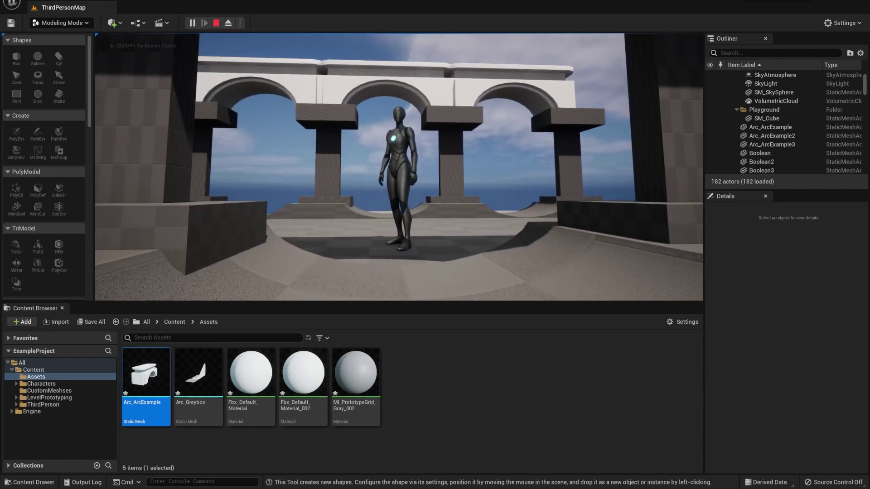